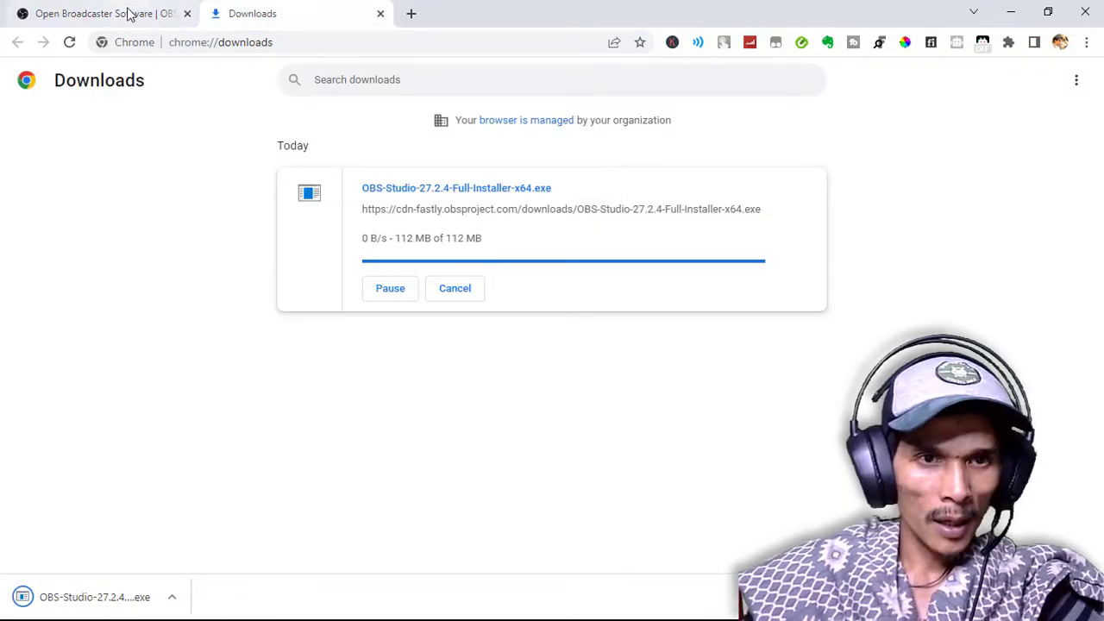
Locate the downloaded OBS-Studio-27.2.4-Full-Installer-x64.exe in its folder and run it as administrator
left_click(127, 15)
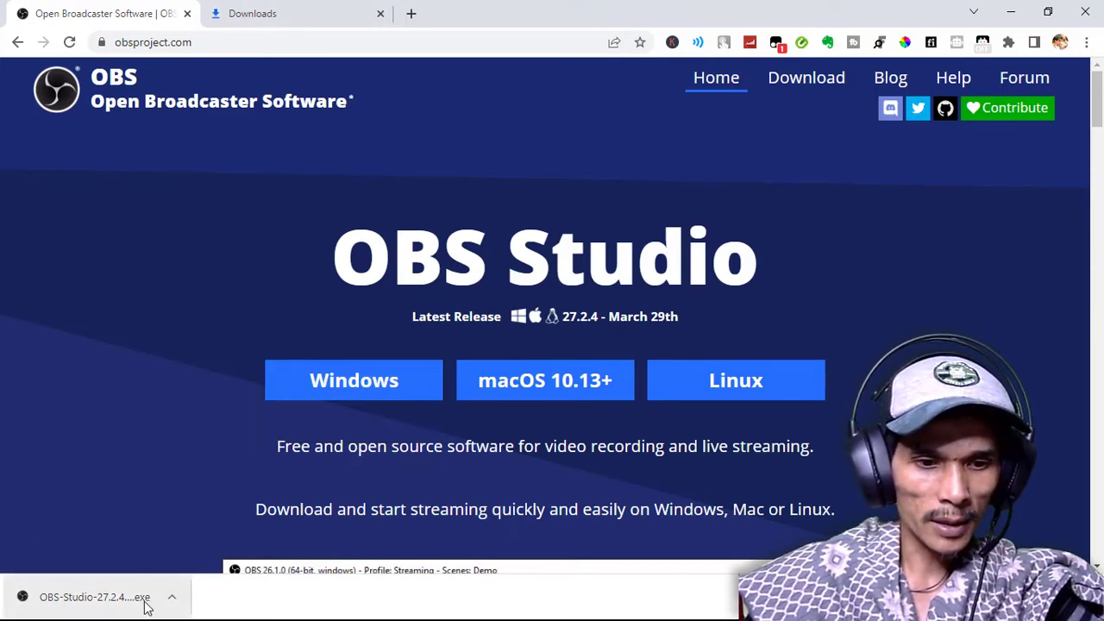
left_click(172, 603)
left_click(230, 540)
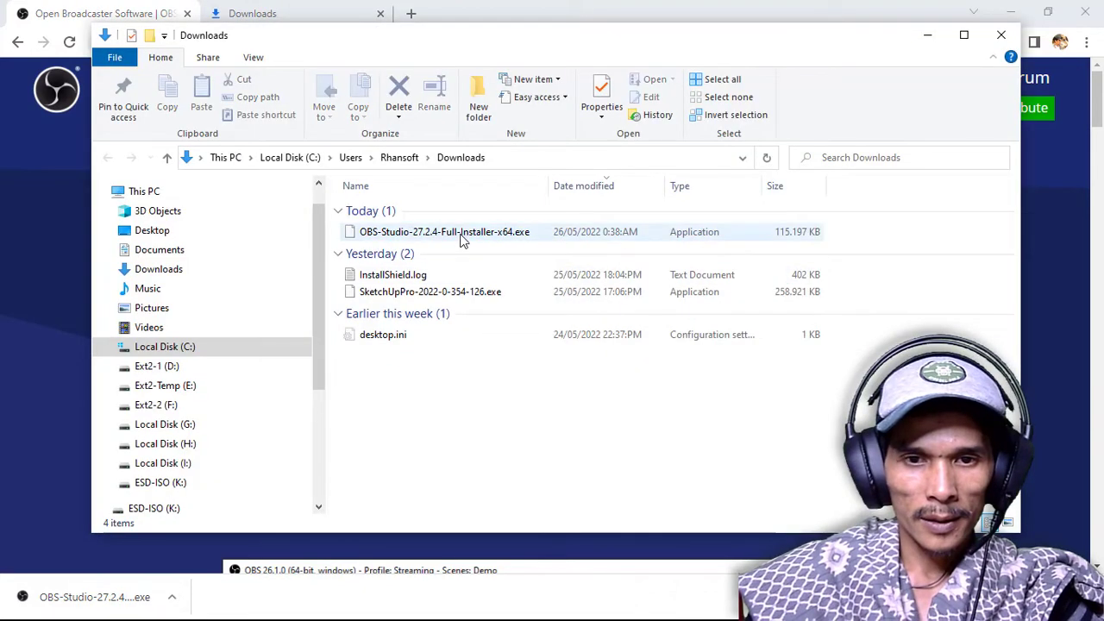
right_click(460, 240)
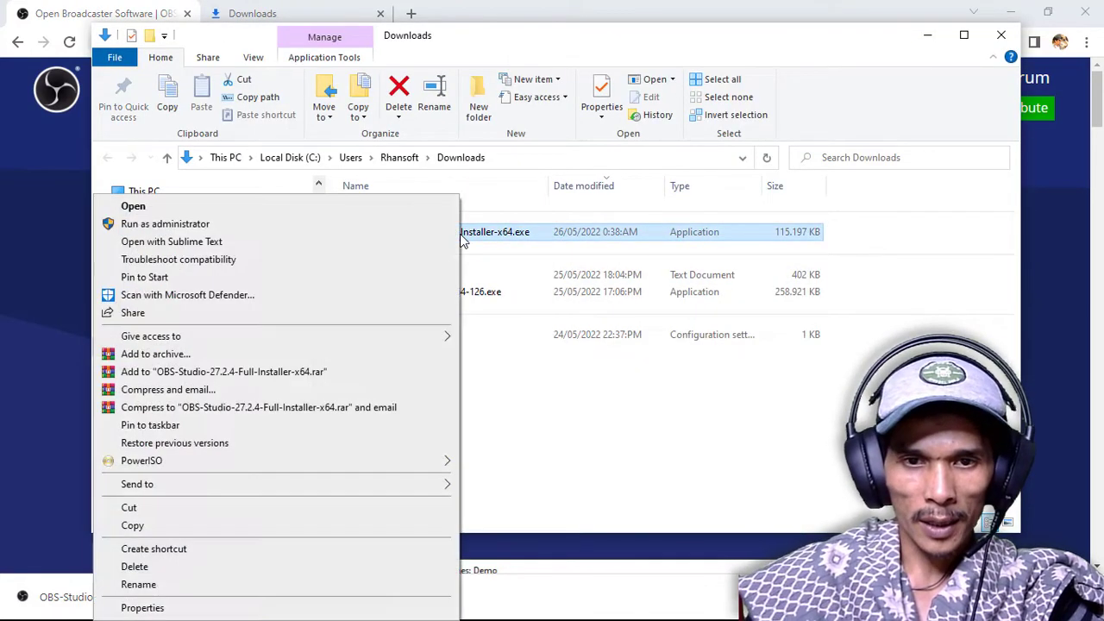
left_click(376, 226)
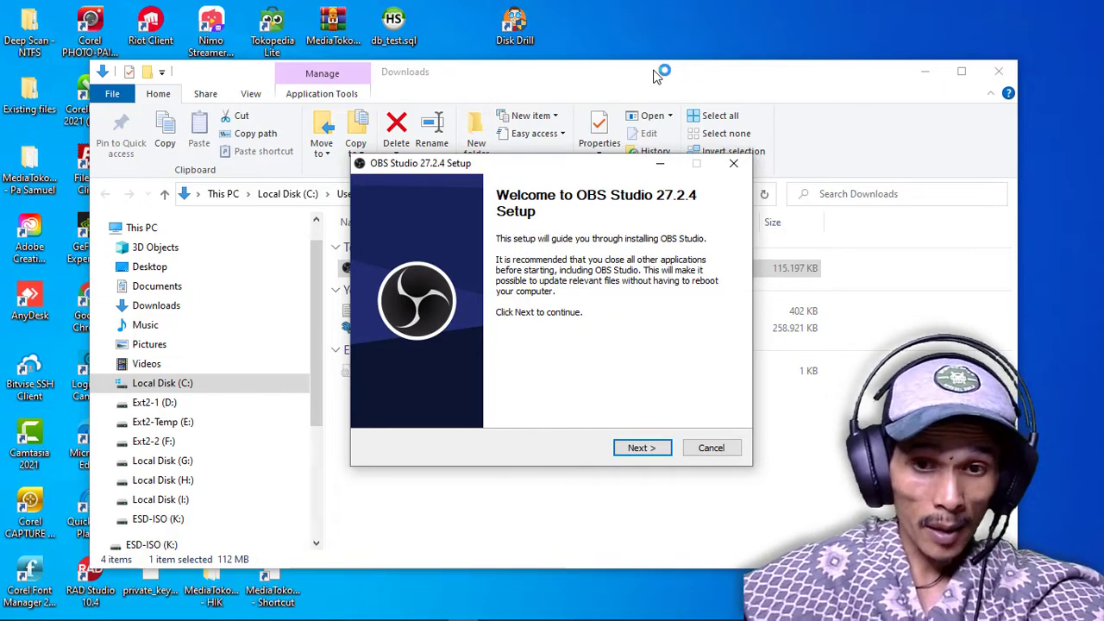
Install OBS Studio 27.2.4, accepting the licence terms, and finish setup with the option to launch it enabled
left_click(924, 76)
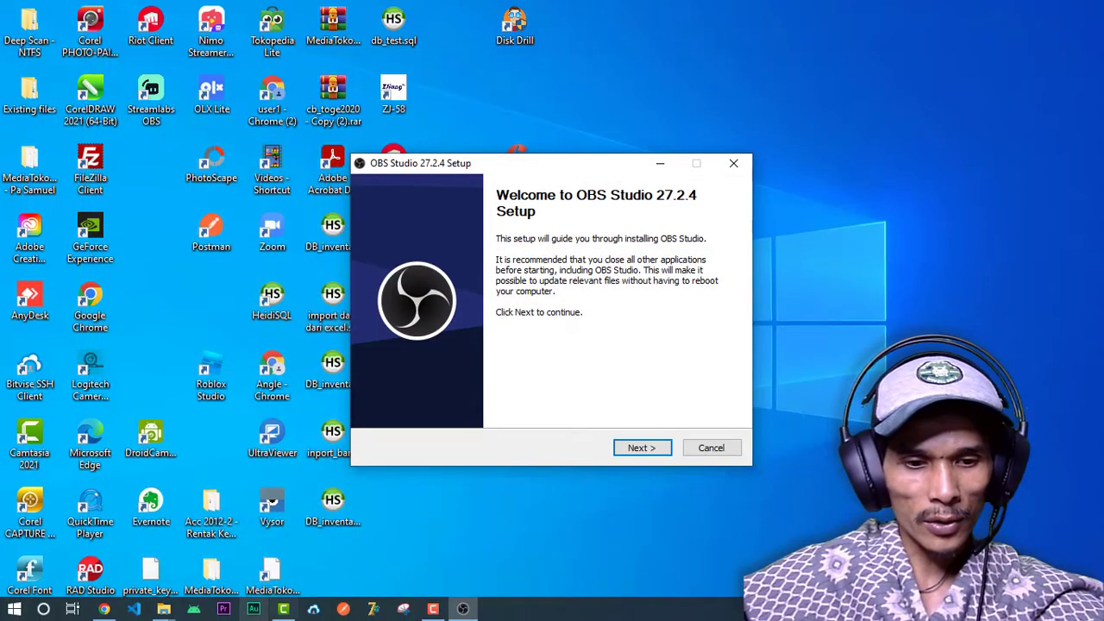
left_click_drag(546, 169, 534, 157)
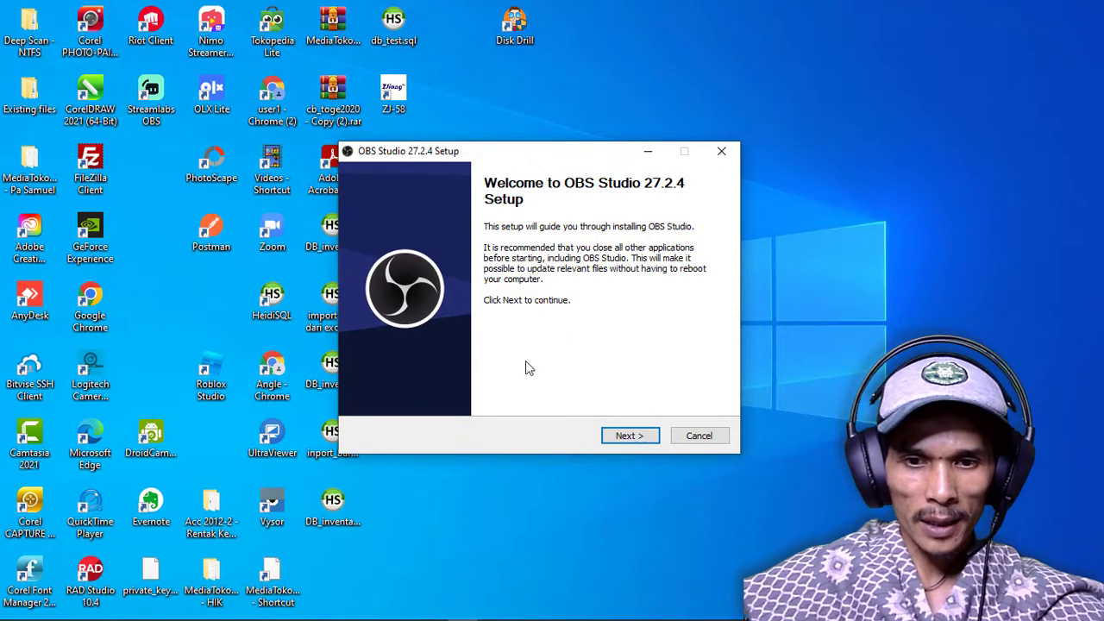
left_click(632, 437)
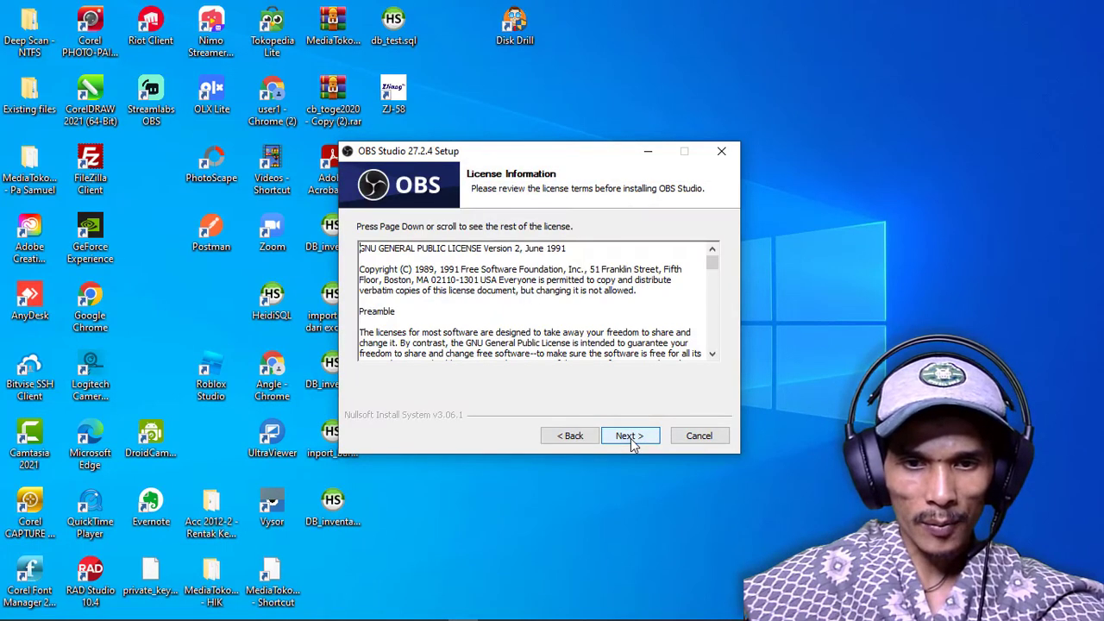
left_click(630, 438)
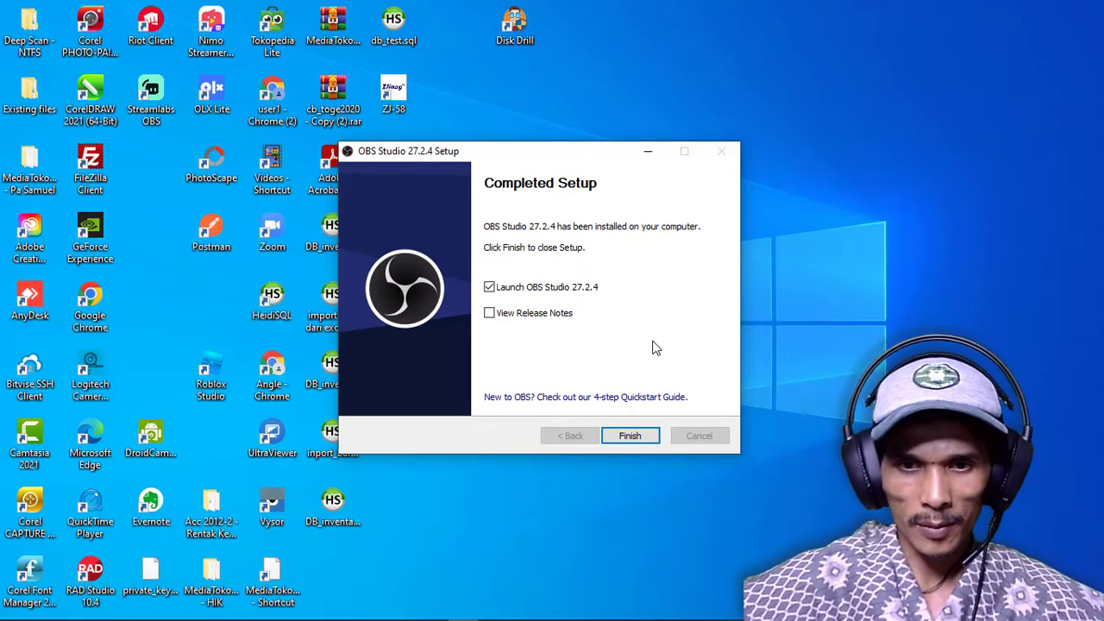
left_click_drag(535, 154, 524, 151)
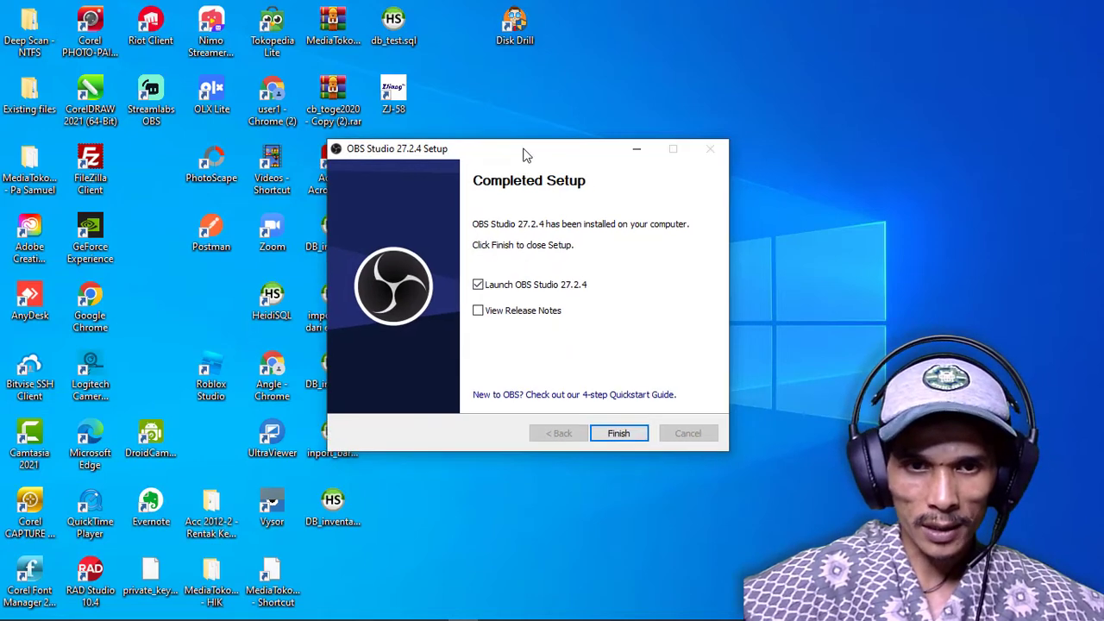
left_click(619, 432)
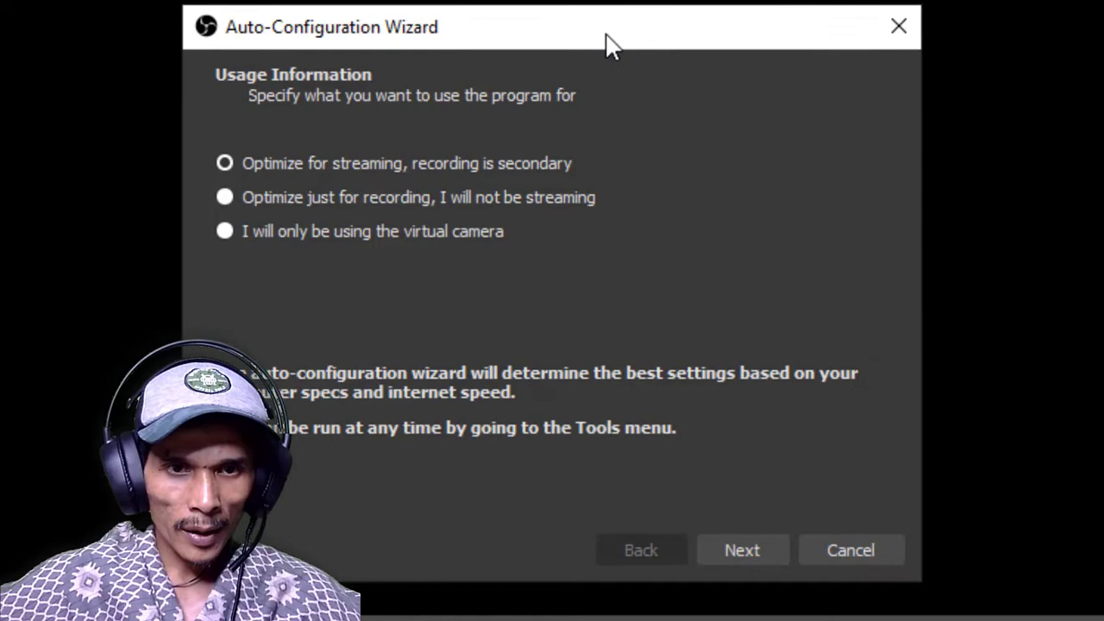
Optimize the auto-configuration for streaming, with base resolution Display 1 (1366x768) and FPS Use Current (30)
mouse_move(606, 34)
left_mouse_down()
mouse_move(594, 55)
mouse_move(601, 32)
left_mouse_up()
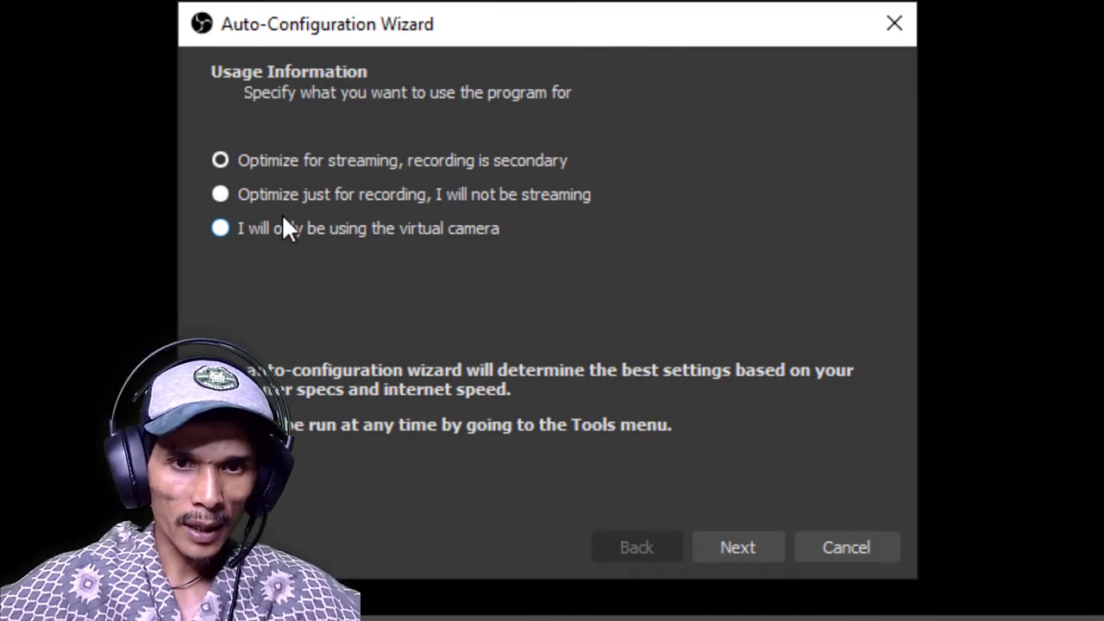
left_click(759, 545)
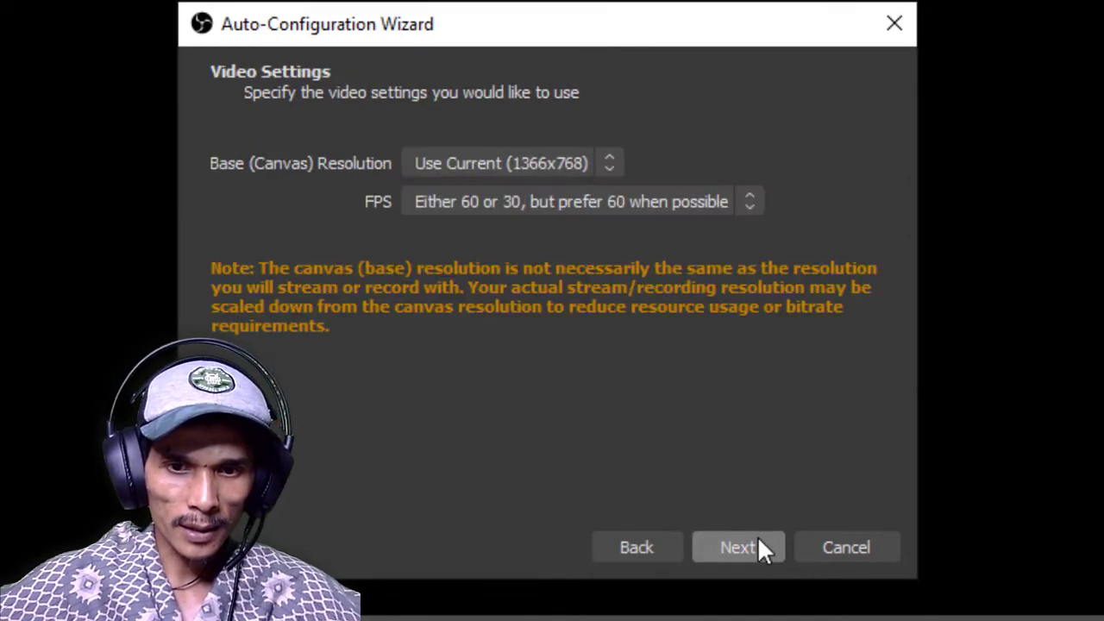
left_click(586, 169)
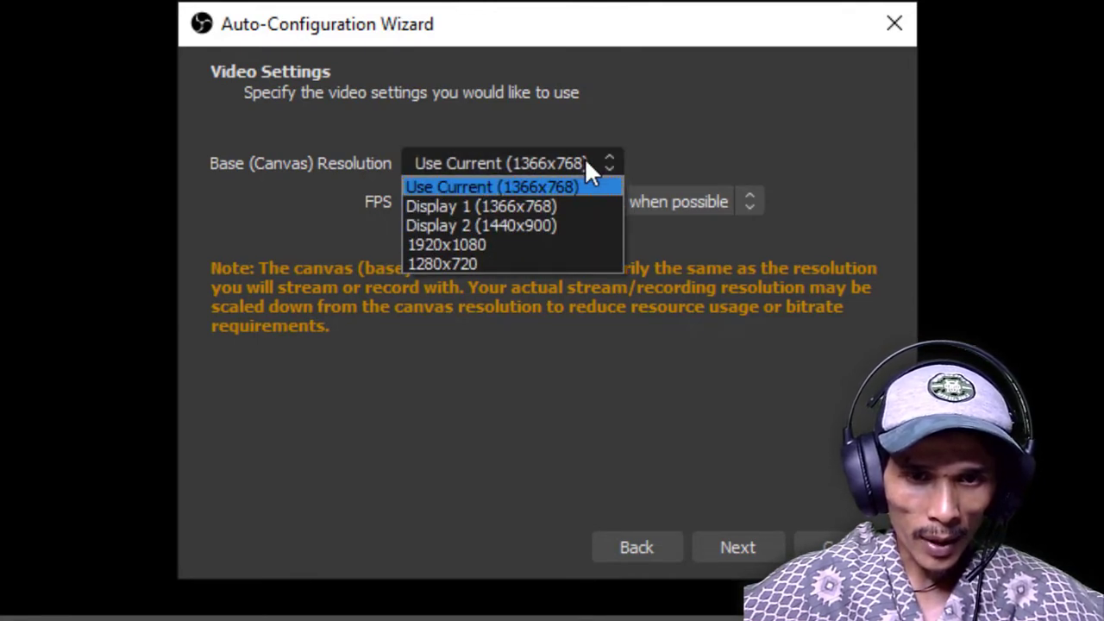
left_click(553, 210)
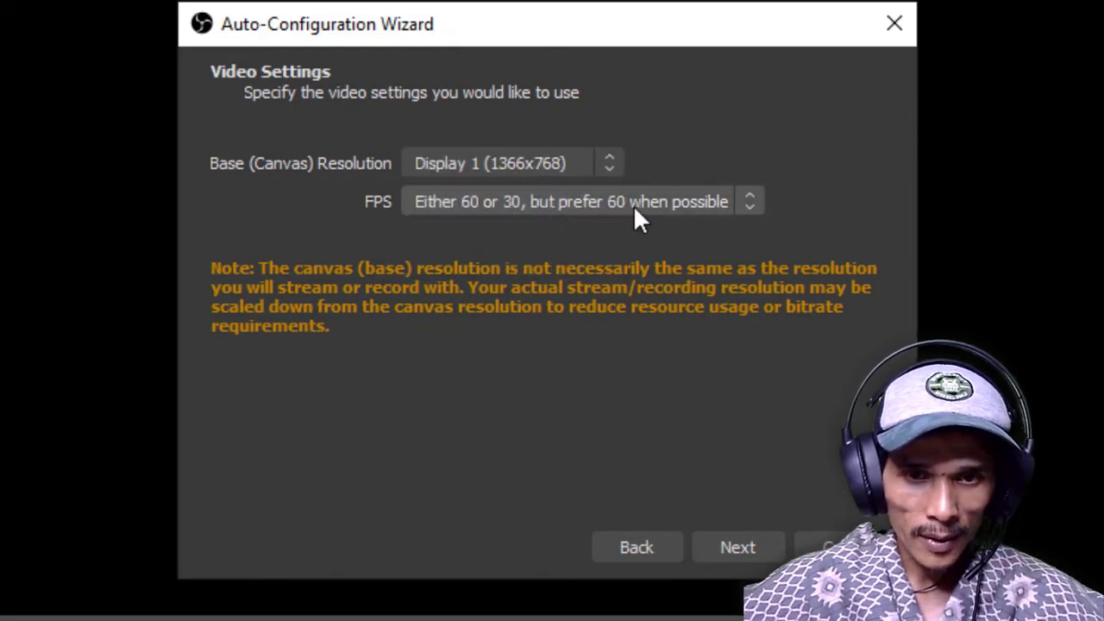
left_click(609, 207)
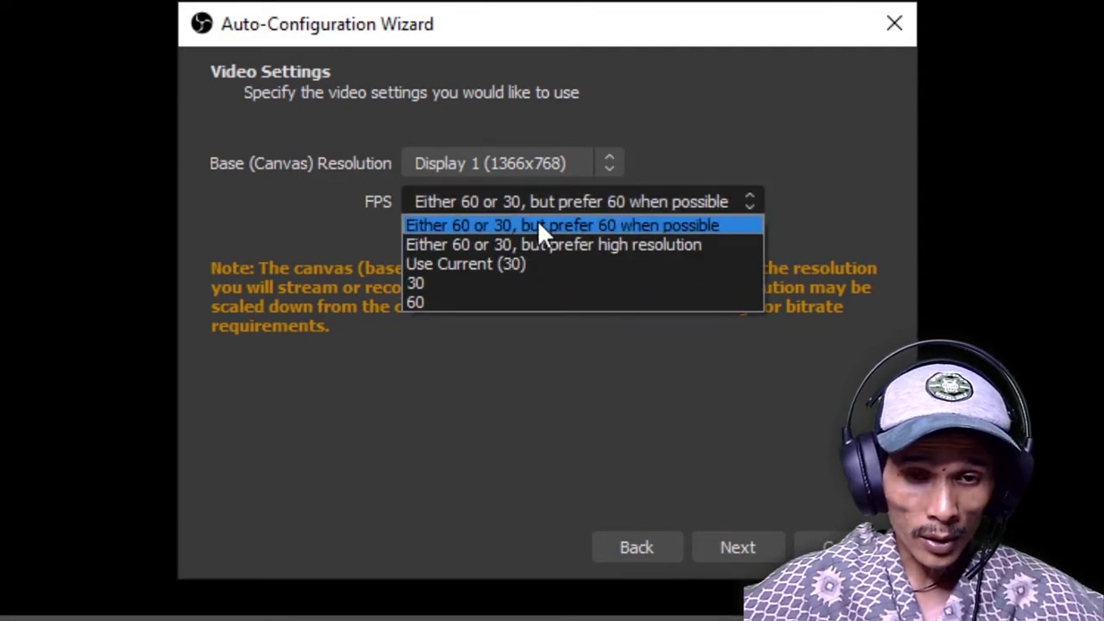
left_click(488, 263)
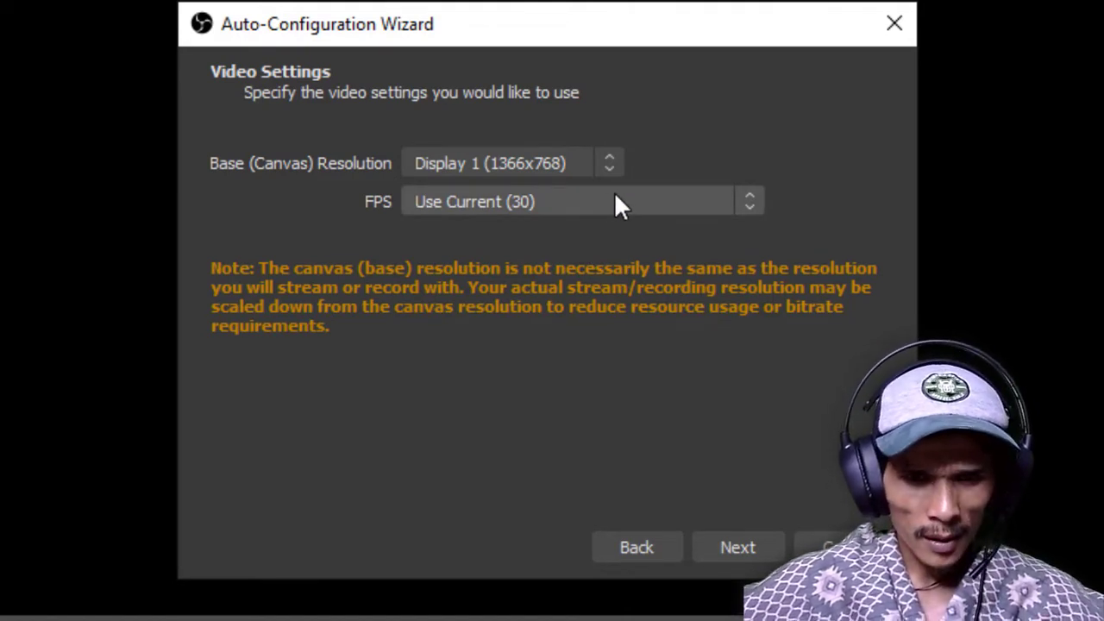
left_click(735, 549)
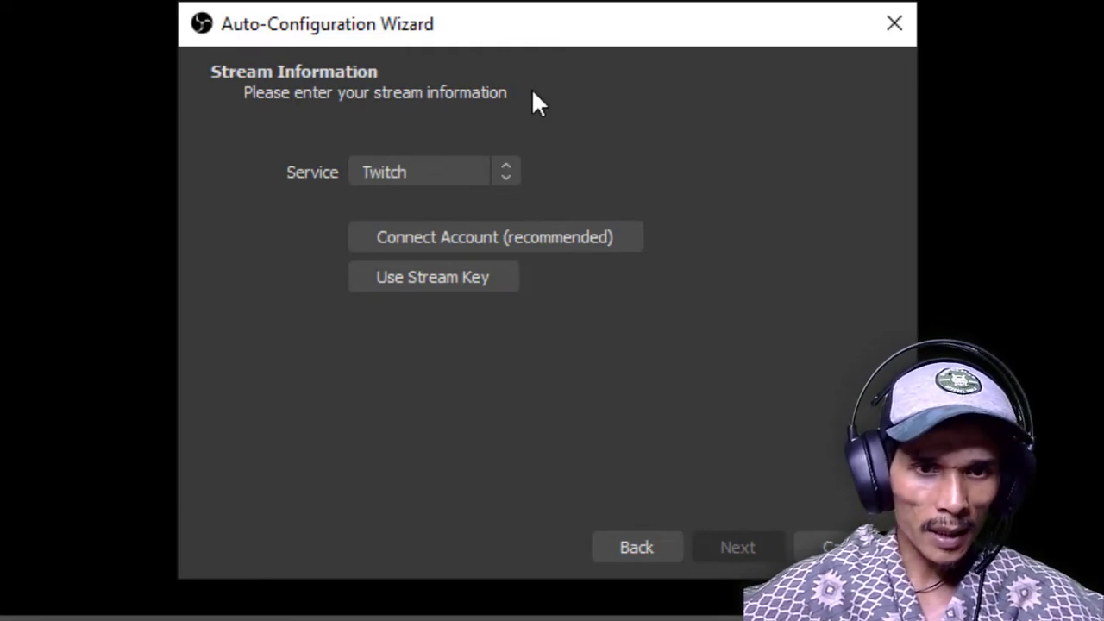
Choose YouTube - RTMPS as the streaming service from the full list of services
left_click(448, 170)
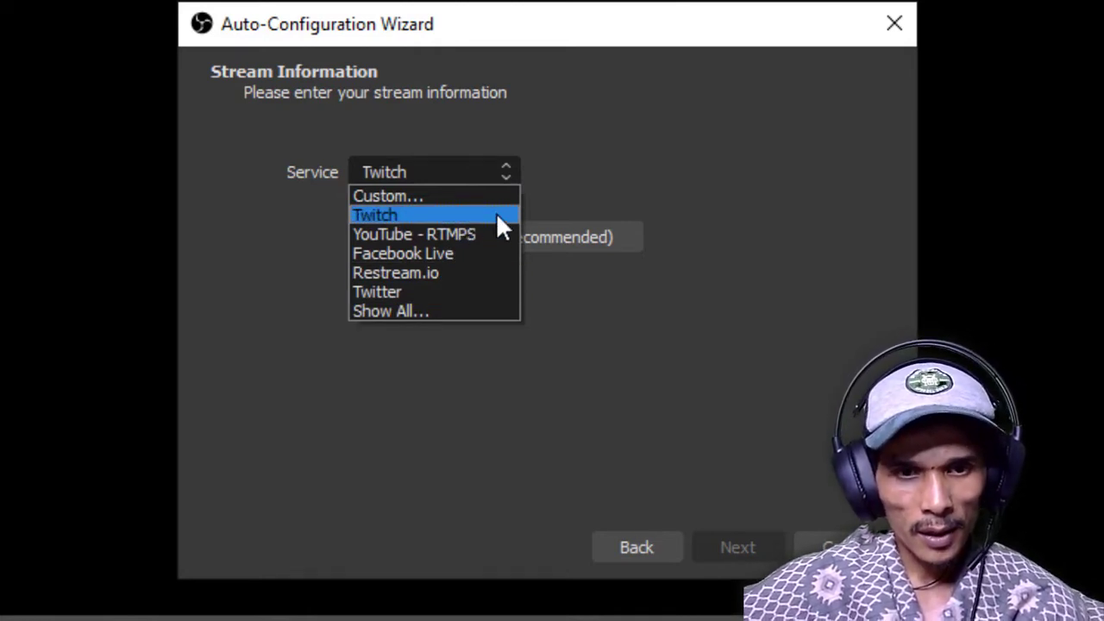
left_click(447, 308)
mouse_move(512, 216)
left_mouse_down()
mouse_move(513, 361)
mouse_move(516, 195)
left_mouse_up()
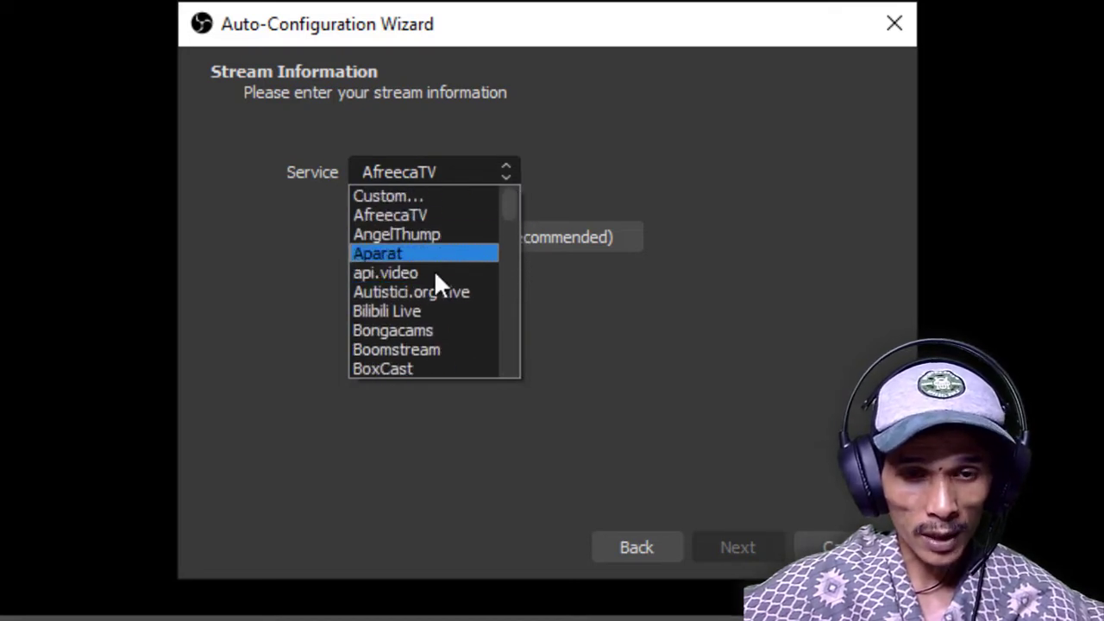
left_click(499, 173)
left_click(505, 177)
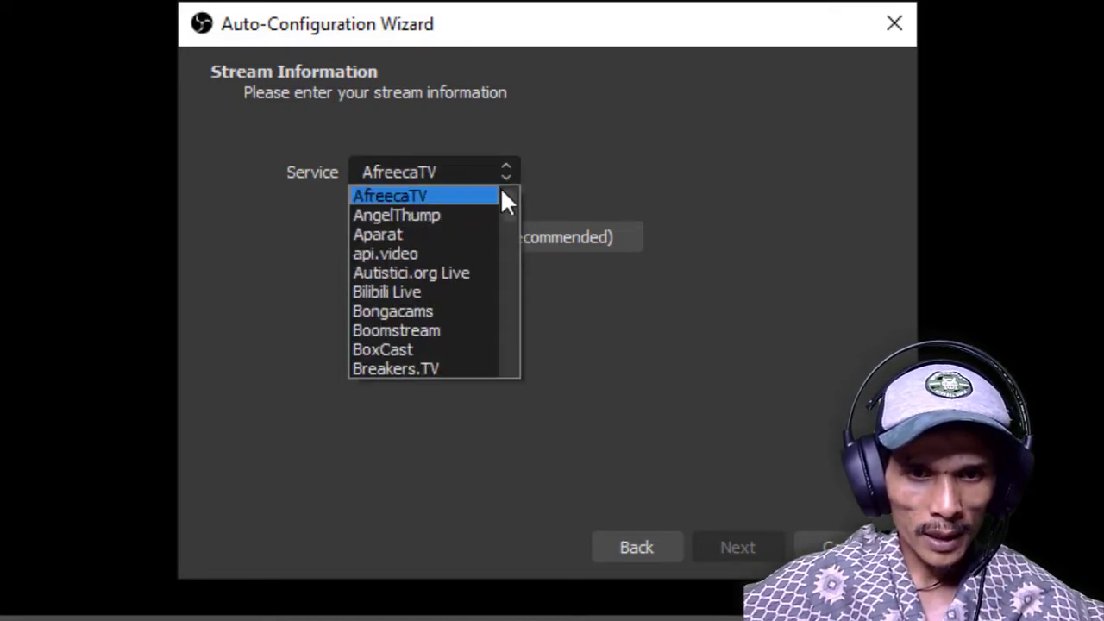
left_click_drag(510, 206, 512, 358)
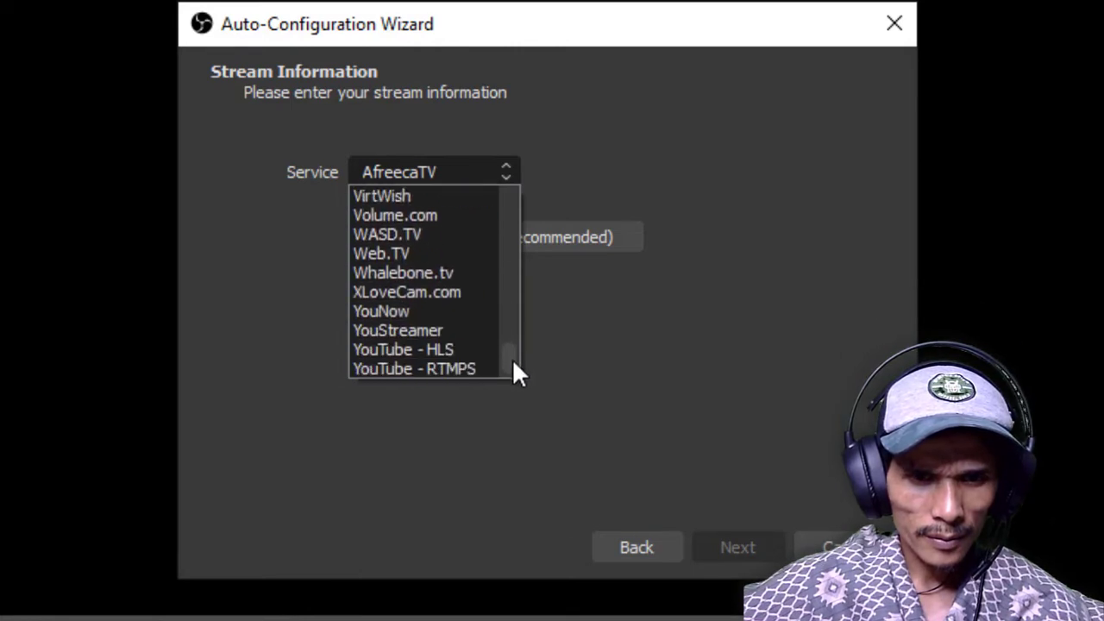
left_click(465, 369)
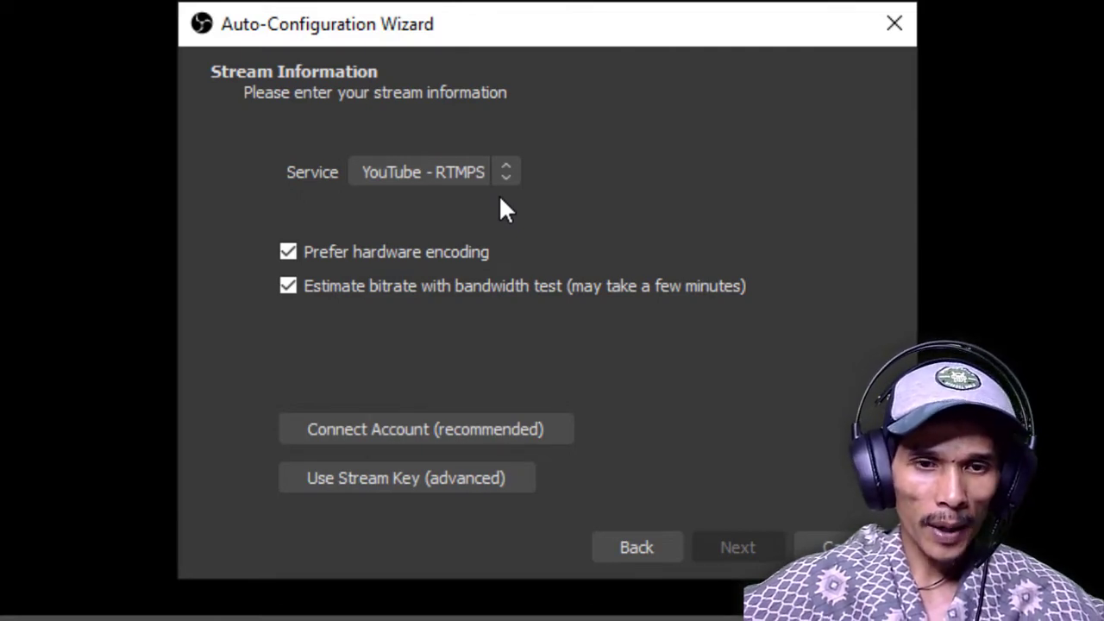
Connect the YouTube channel by authorizing OBS Studio with its Google account, and close the authorization page
left_click(334, 429)
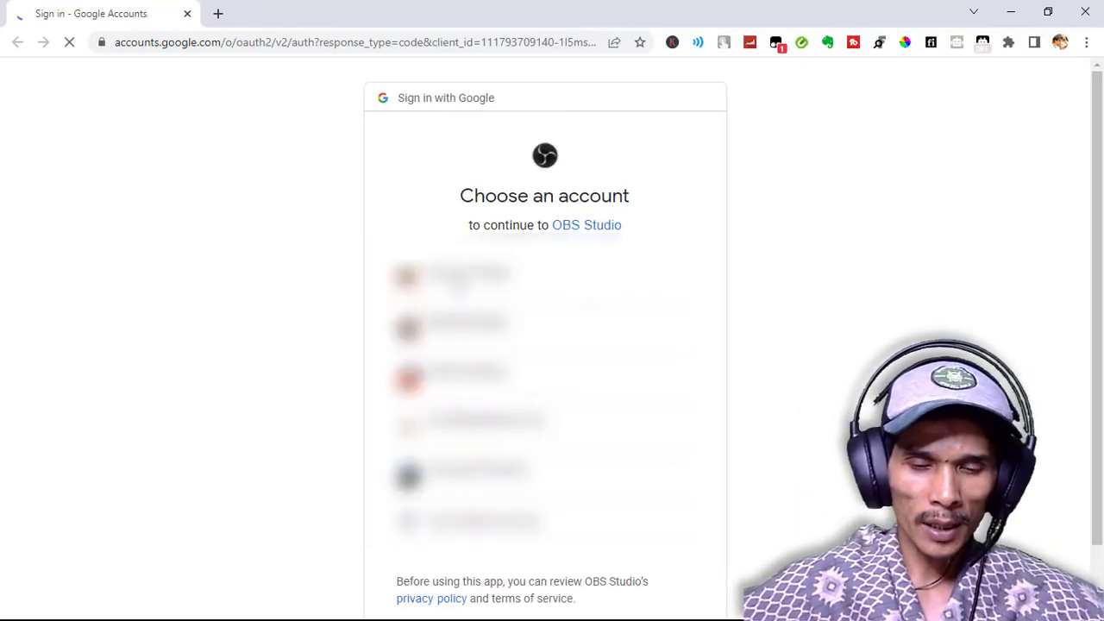
left_click(466, 285)
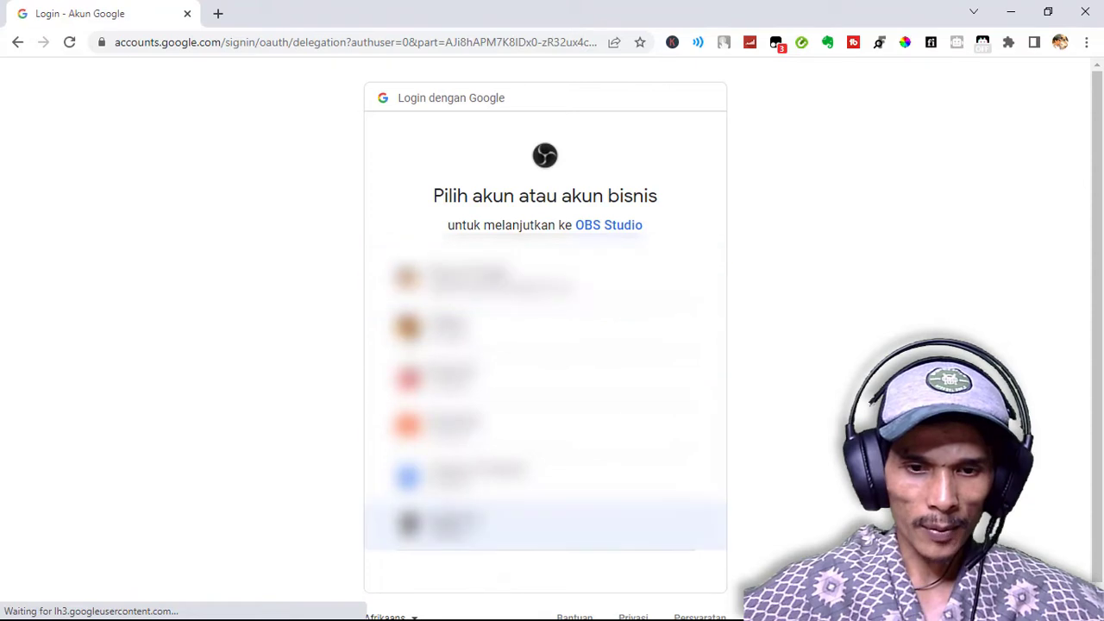
left_click(466, 522)
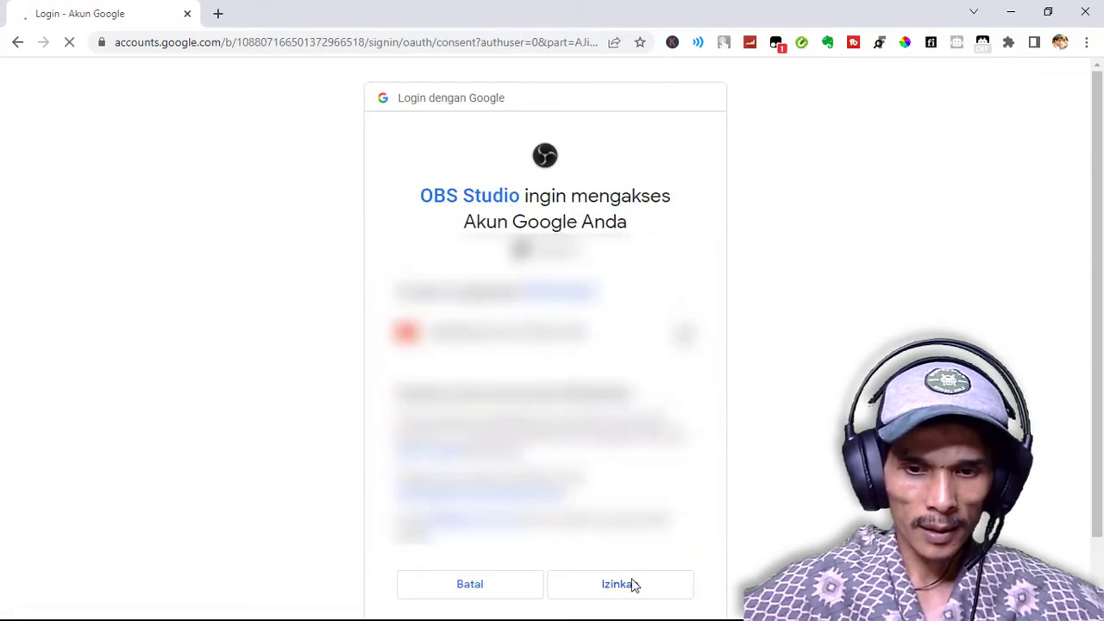
left_click(631, 584)
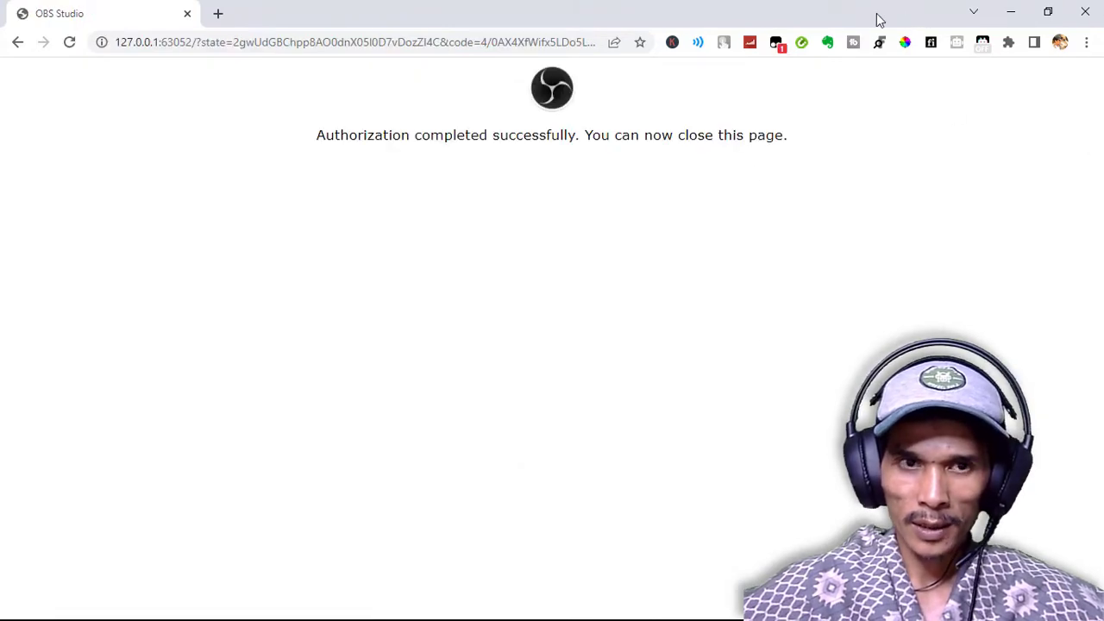
left_click(1085, 12)
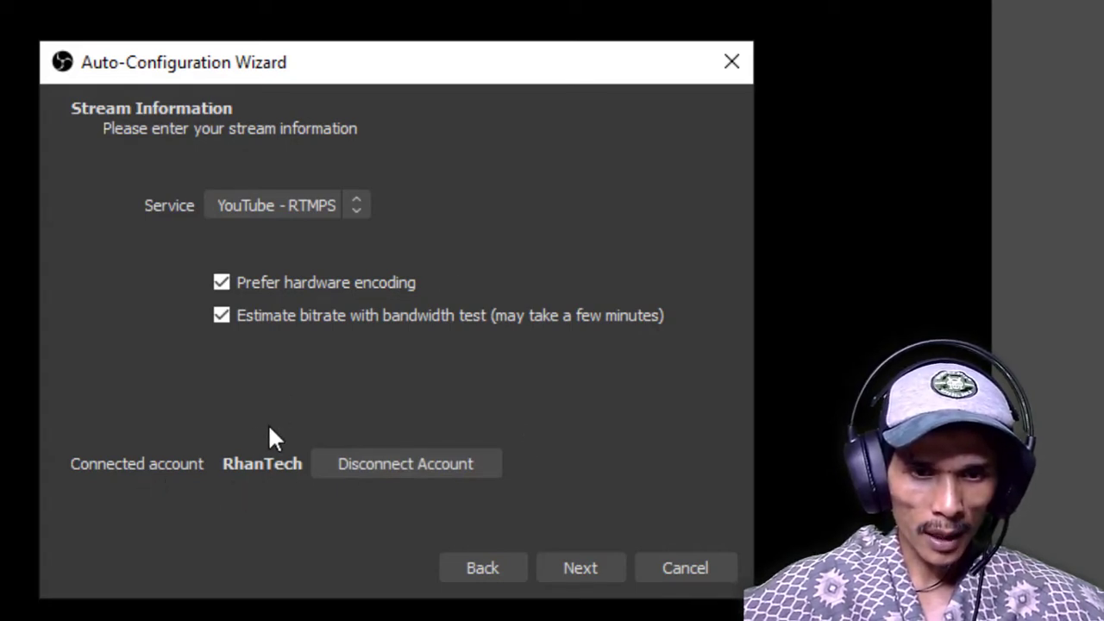
Run the bandwidth test with hardware encoding preferred and apply the recommended settings
left_click(578, 565)
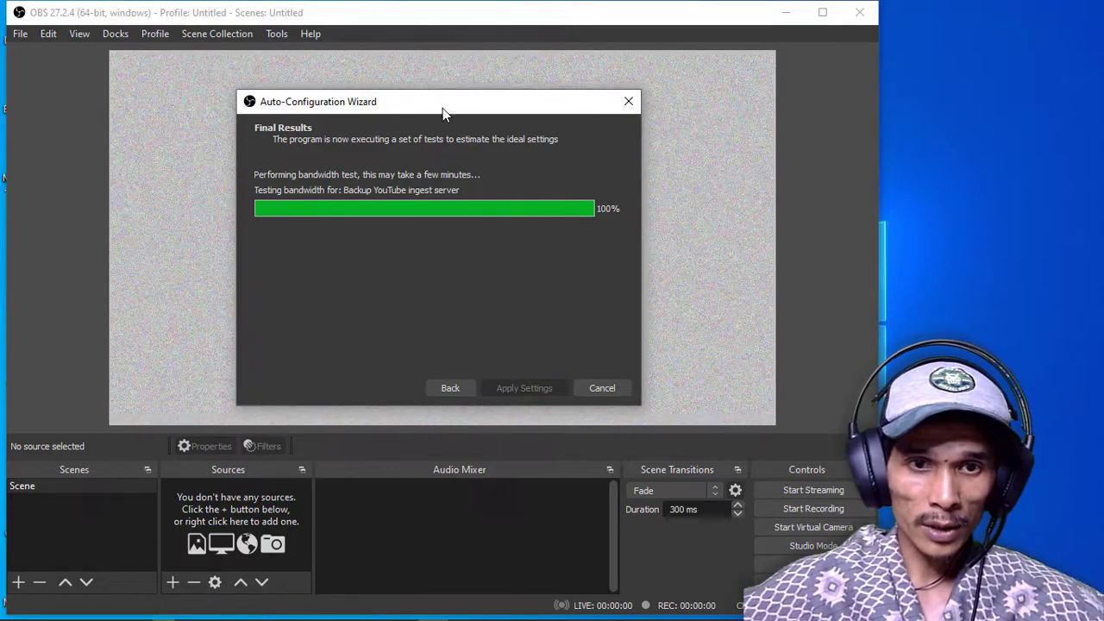
left_click_drag(442, 105, 443, 96)
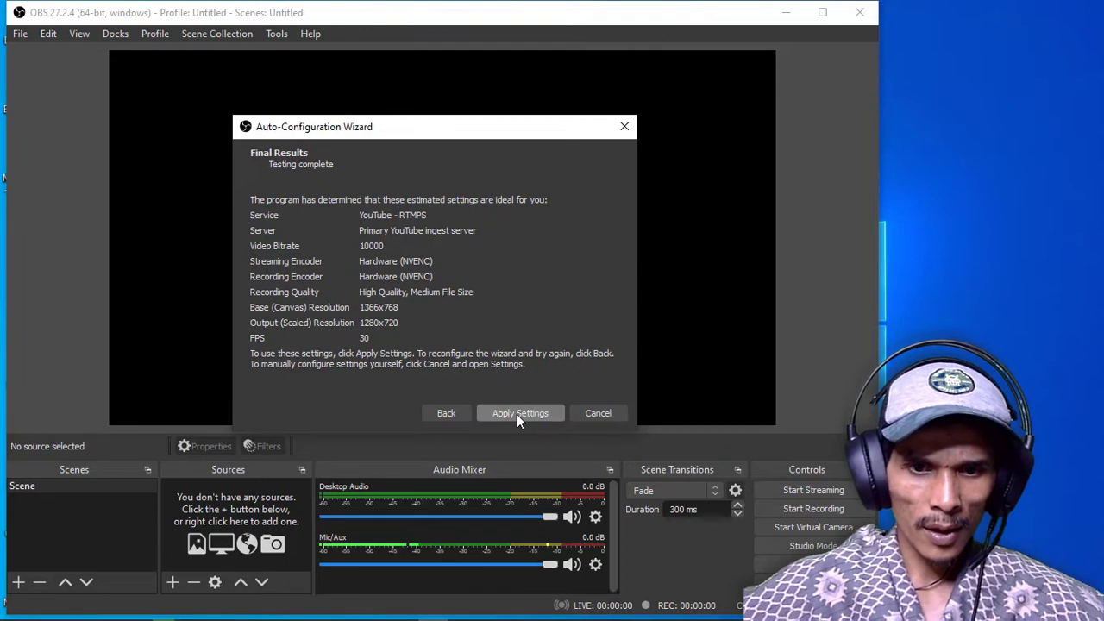
left_click(518, 414)
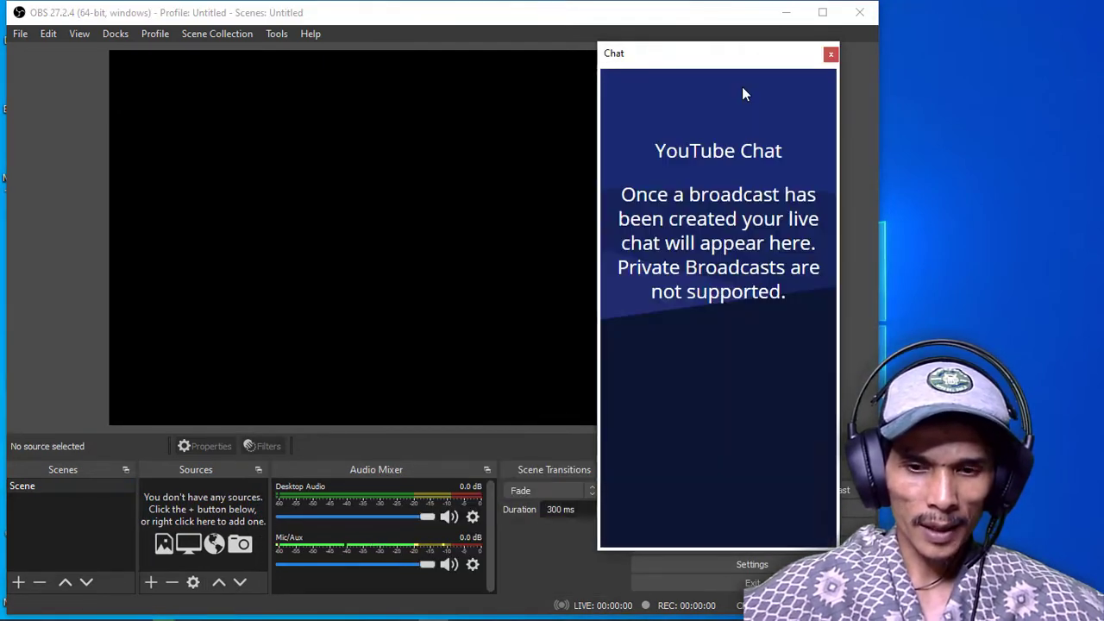
Maximize the main window, dock the Chat panel on the right side of the preview and widen it
left_click(821, 12)
left_click_drag(727, 67, 636, 78)
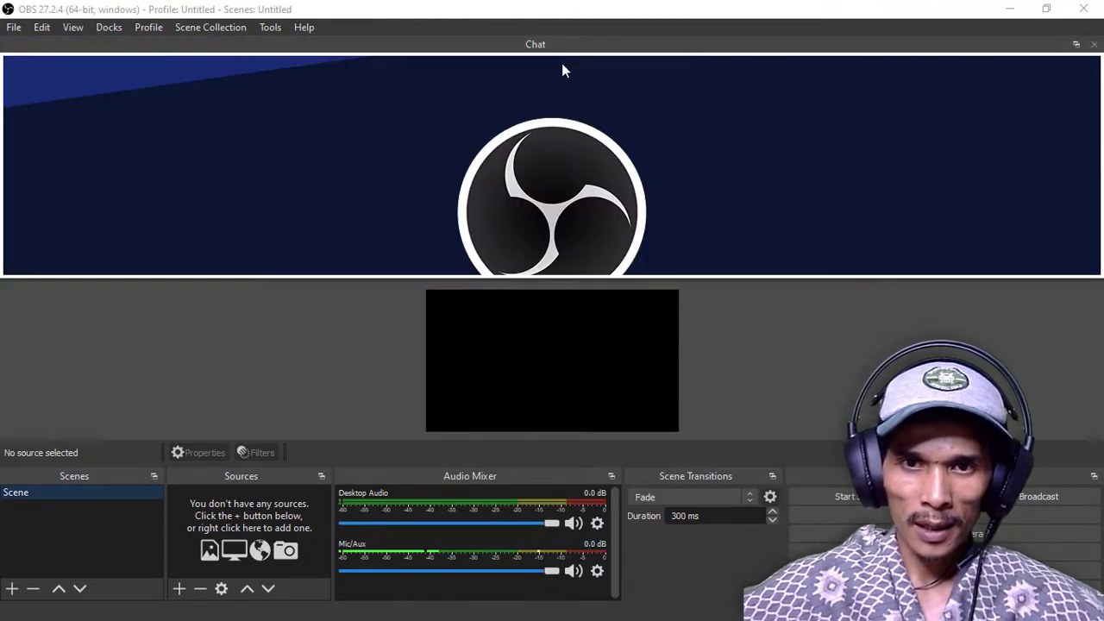
left_click_drag(576, 50, 1073, 182)
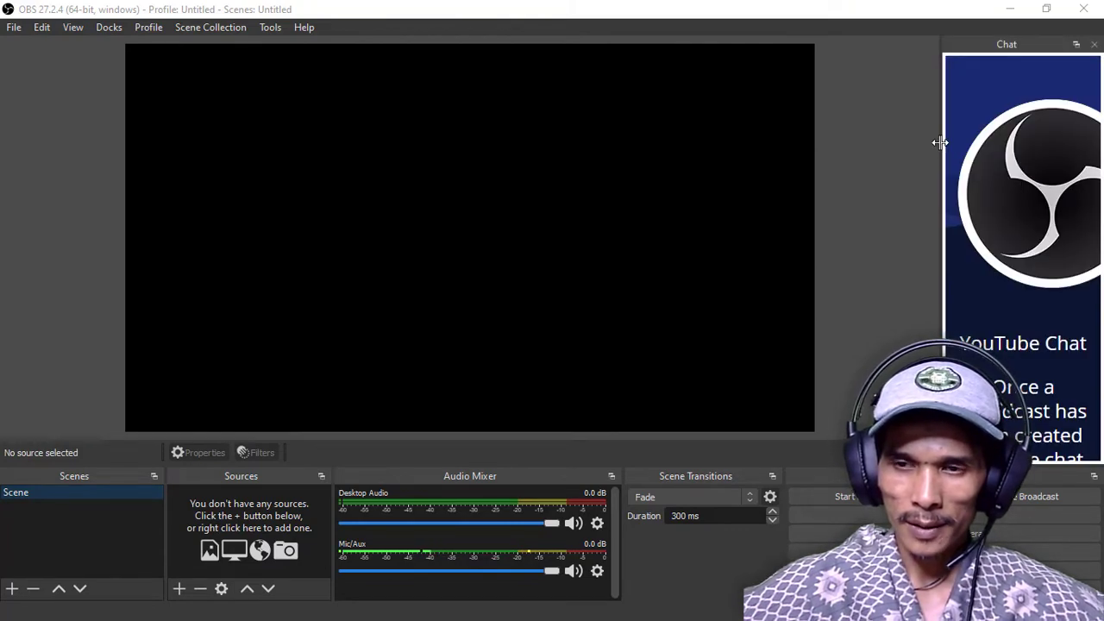
left_click_drag(940, 143, 839, 142)
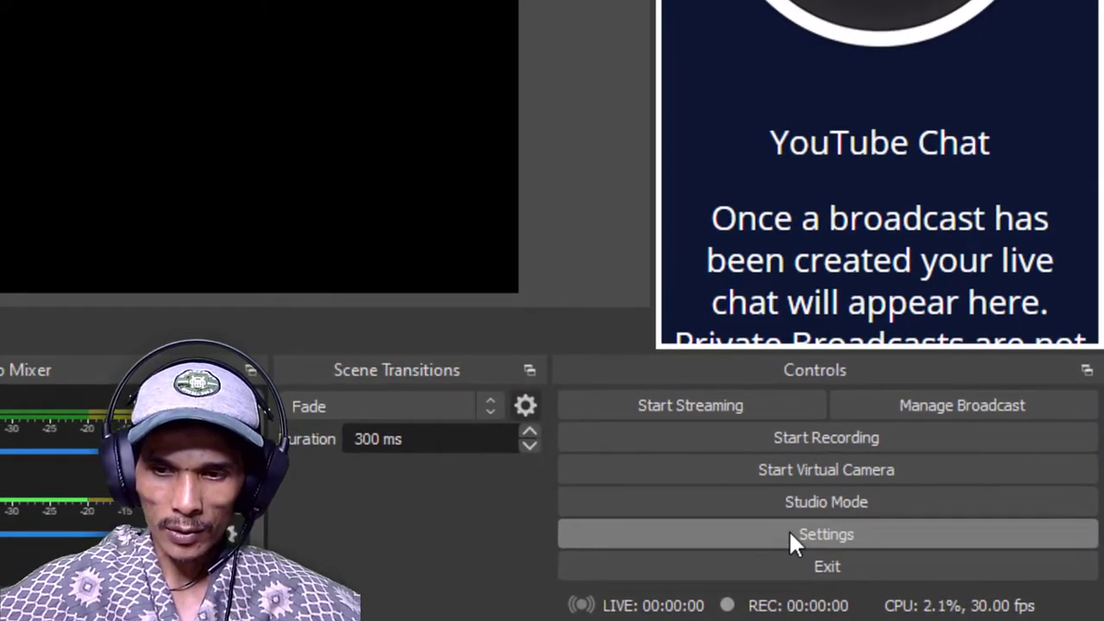
Open the settings and review the Stream page and the streaming video bitrate under the simple Output mode
left_click(788, 530)
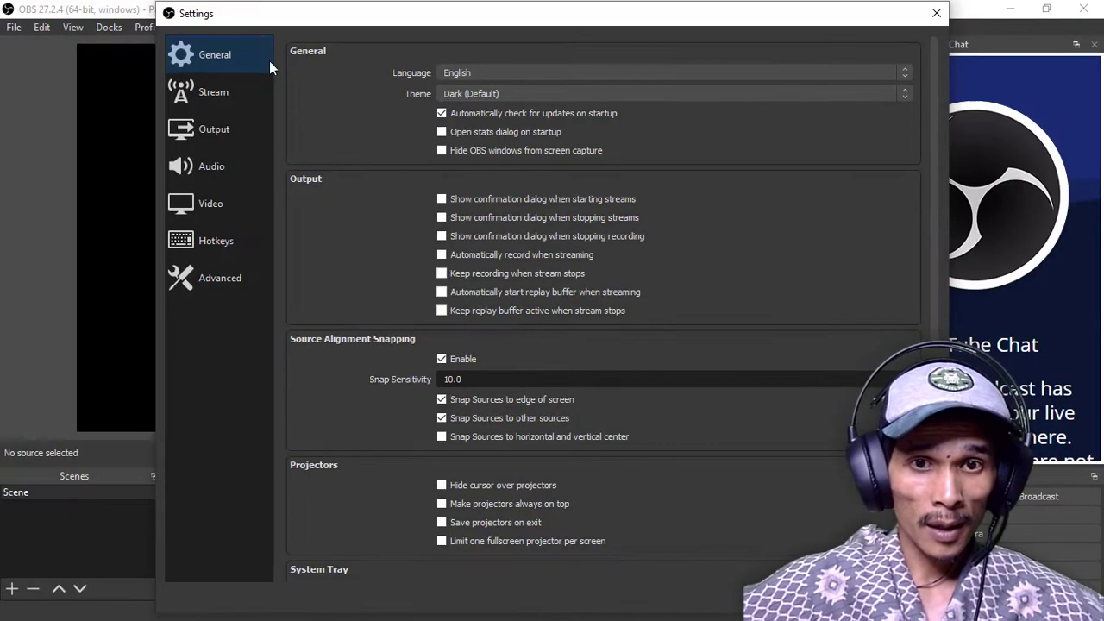
left_click(206, 93)
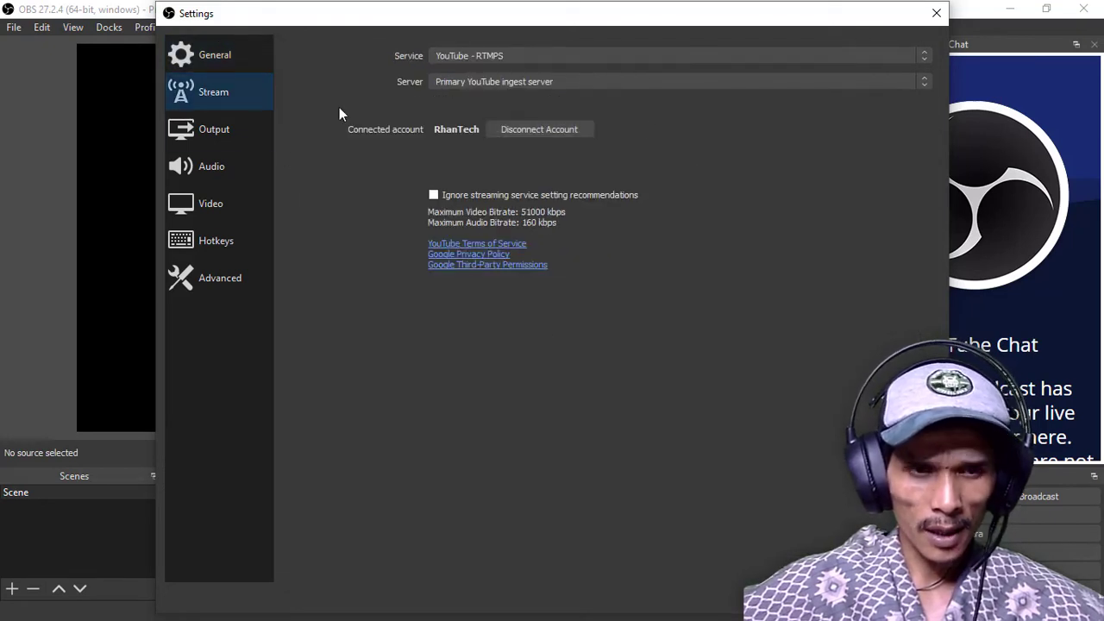
left_click(213, 130)
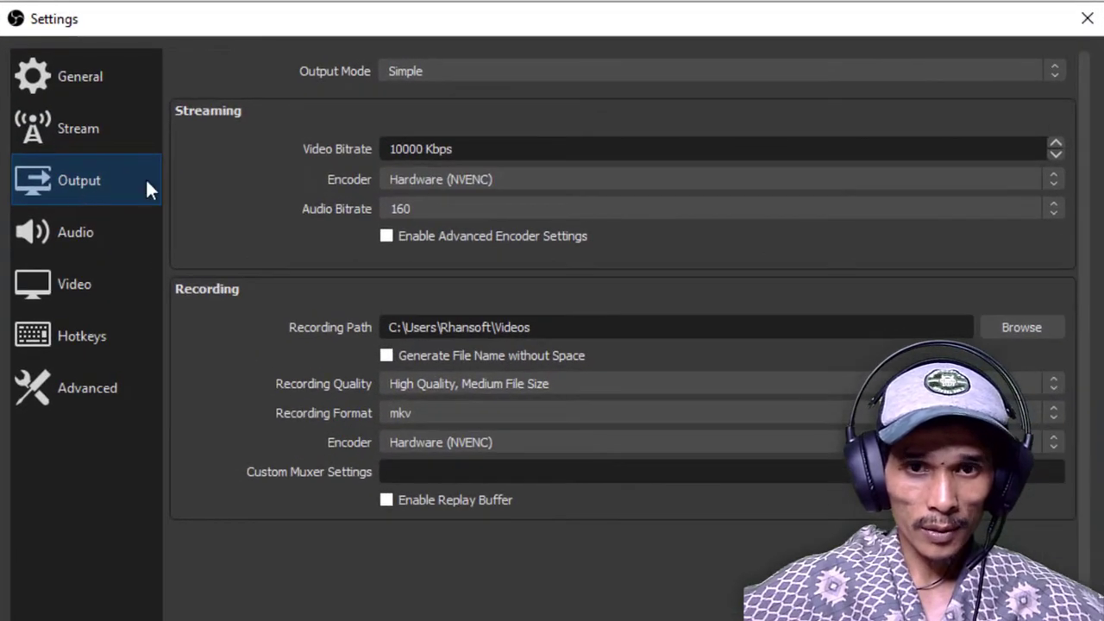
left_click_drag(653, 148, 283, 243)
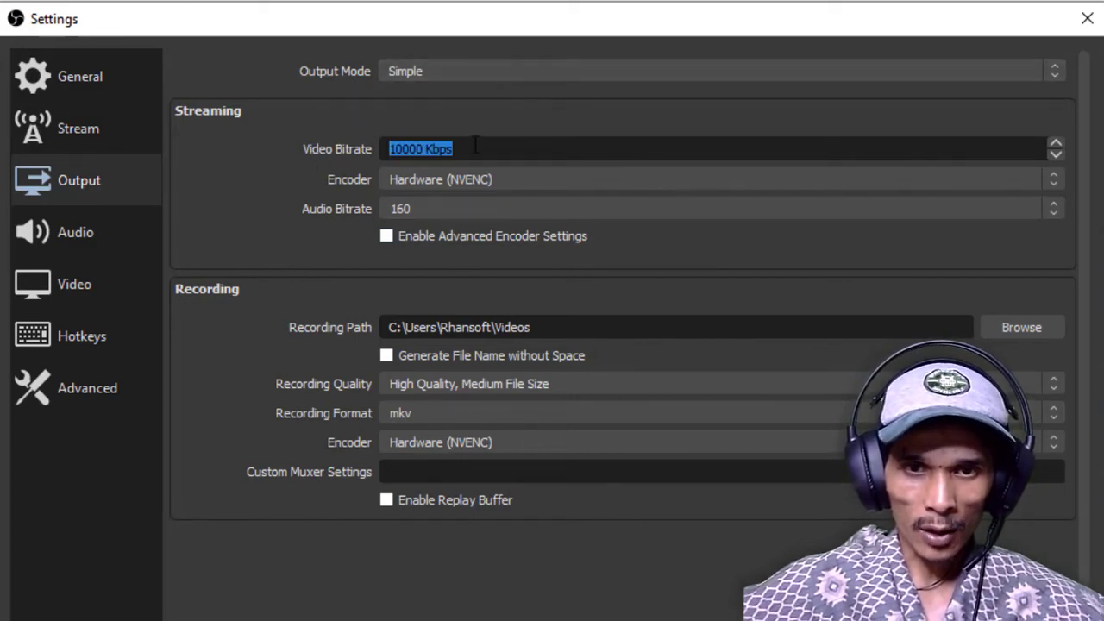
left_click_drag(479, 148, 336, 154)
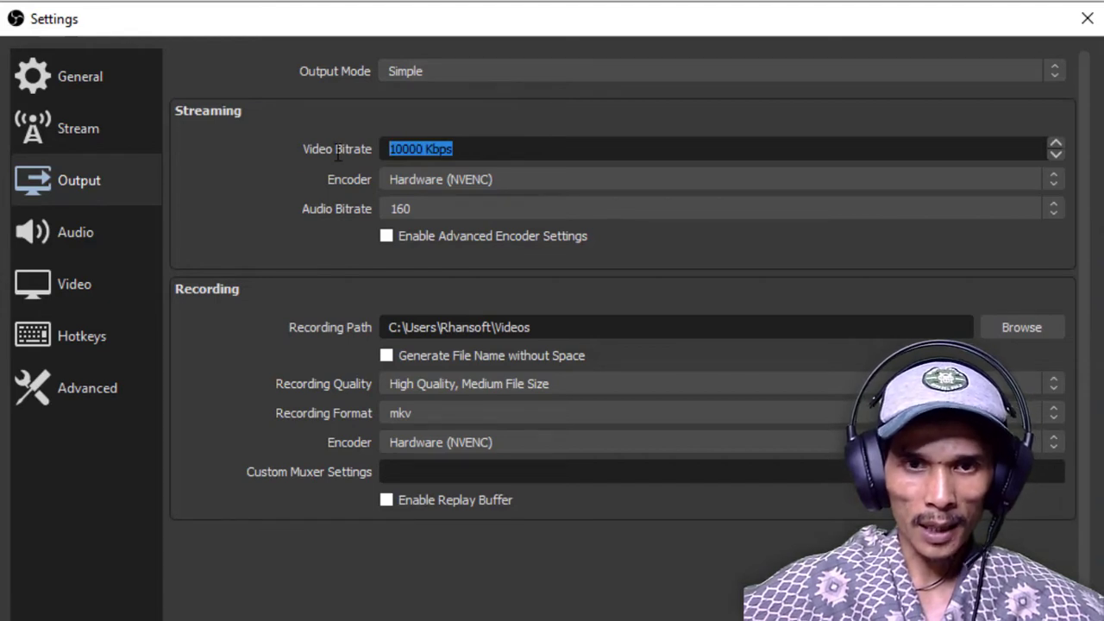
Switch the Output Mode to Advanced
left_click(488, 70)
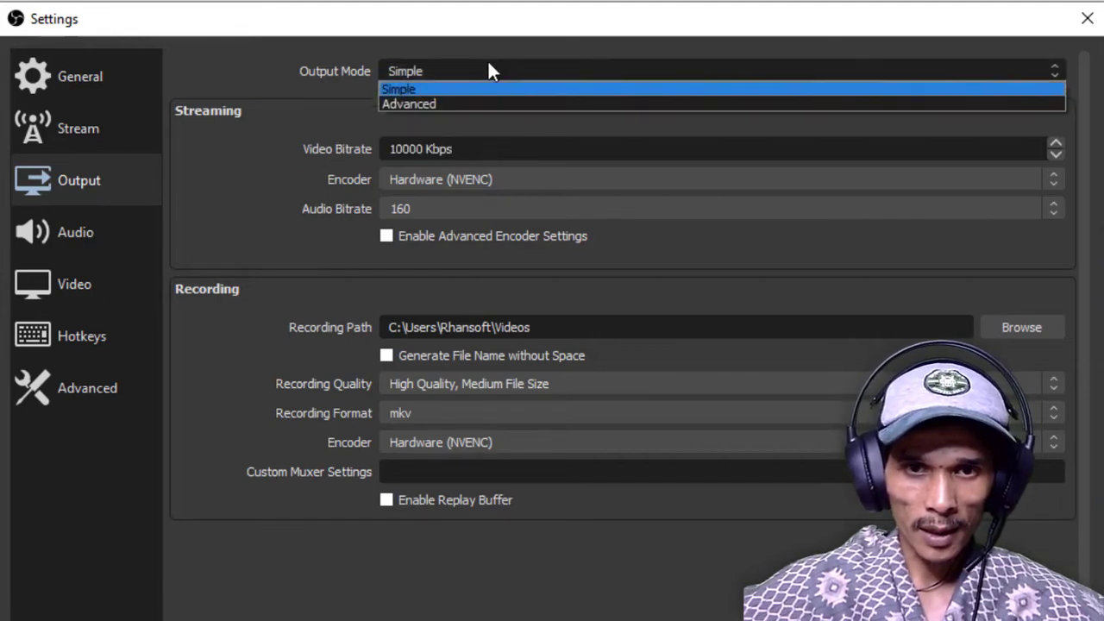
left_click(488, 71)
left_click(460, 71)
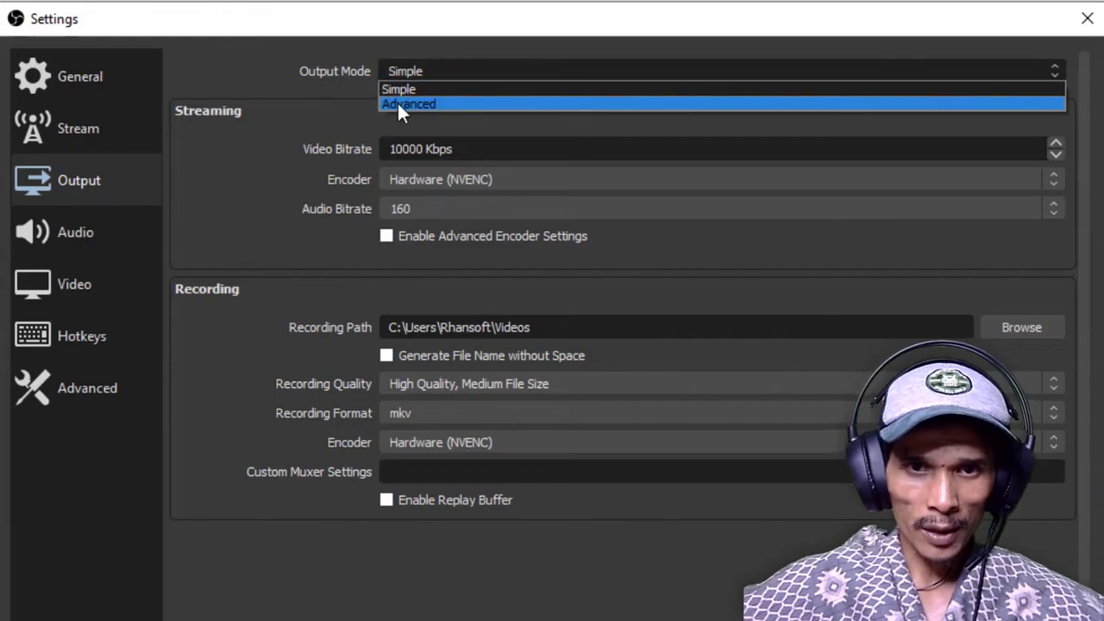
left_click(397, 104)
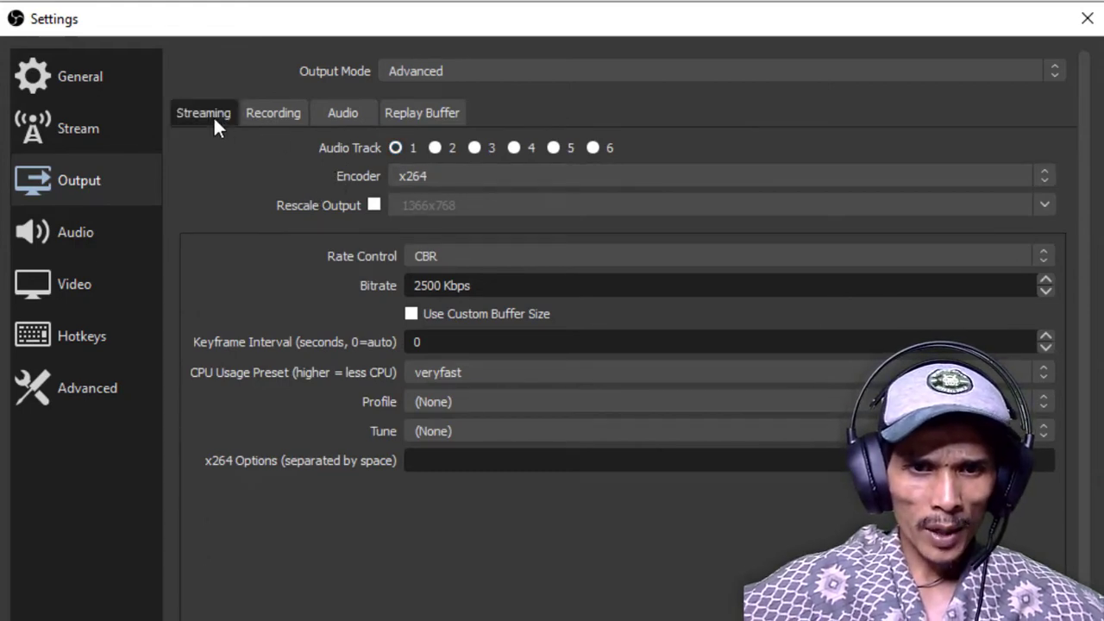
Compare the x264 and NVENC encoder options for streaming and set the encoder to NVIDIA NVENC H.264 (new)
left_click(481, 177)
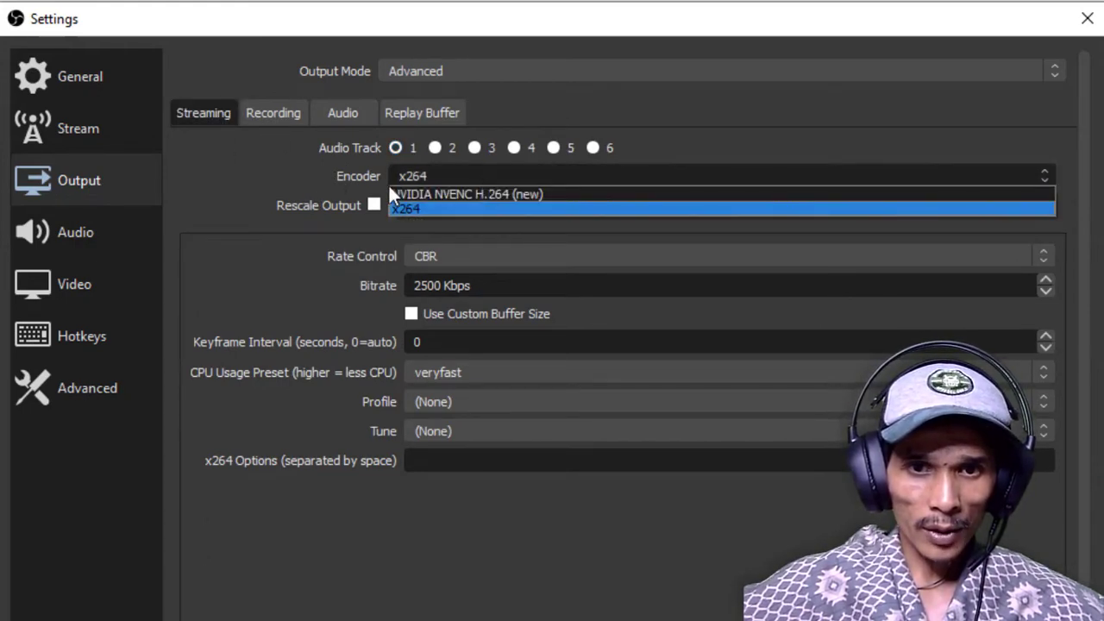
left_click(409, 195)
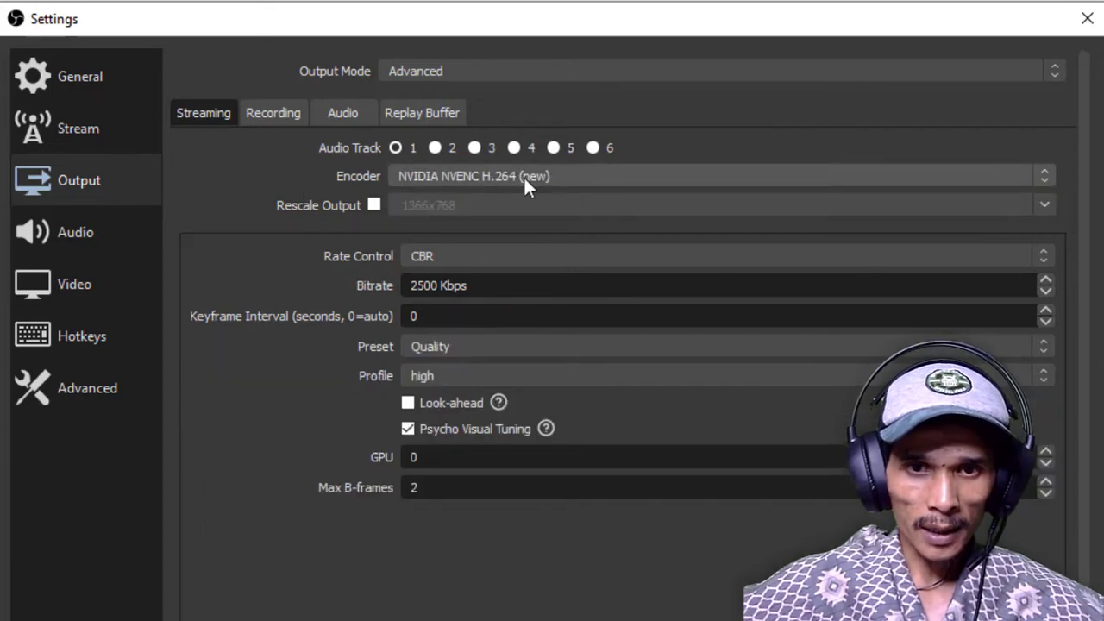
left_click(483, 176)
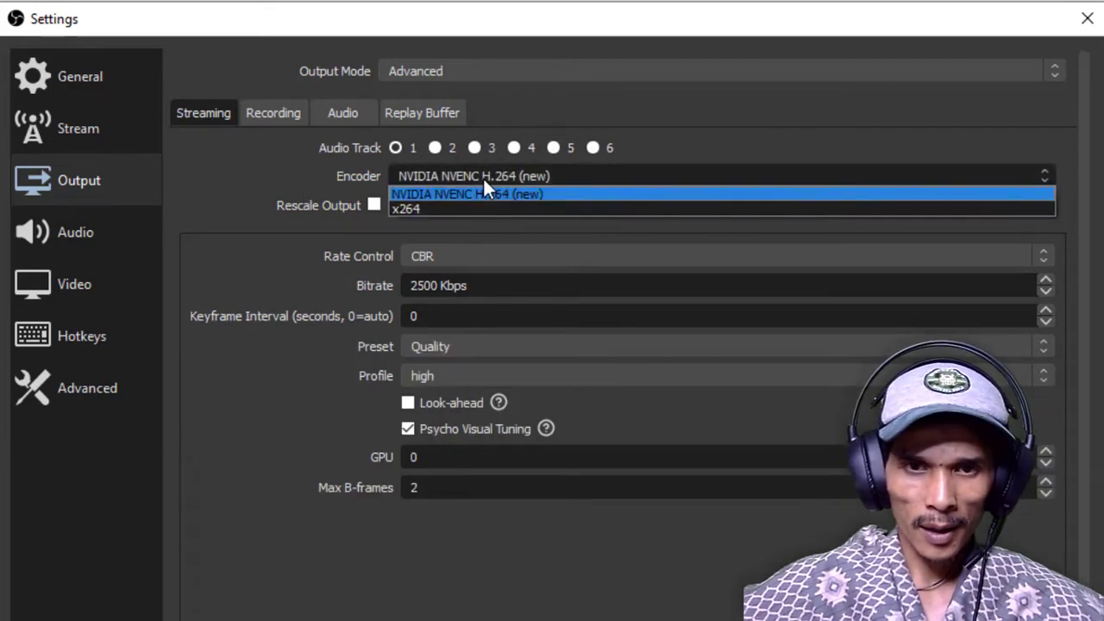
left_click(405, 210)
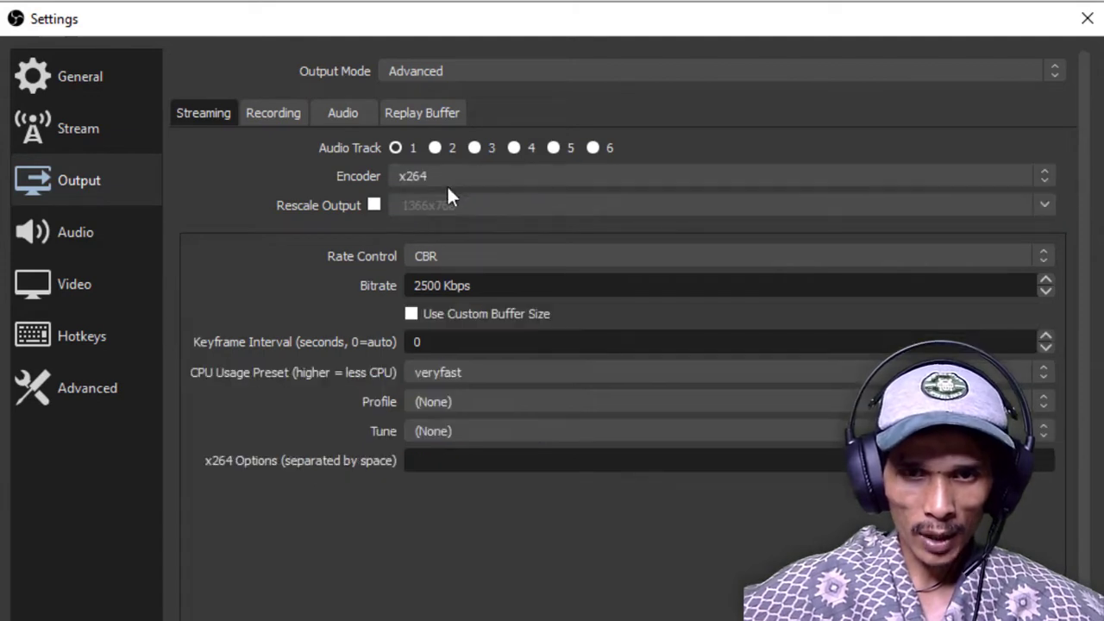
left_click(456, 178)
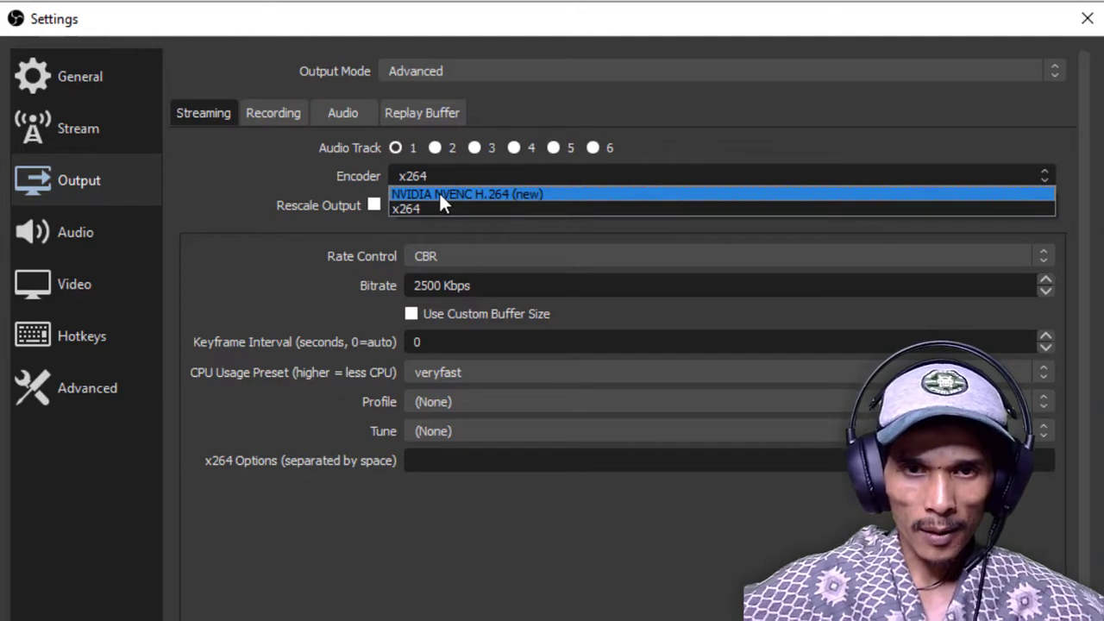
left_click(440, 194)
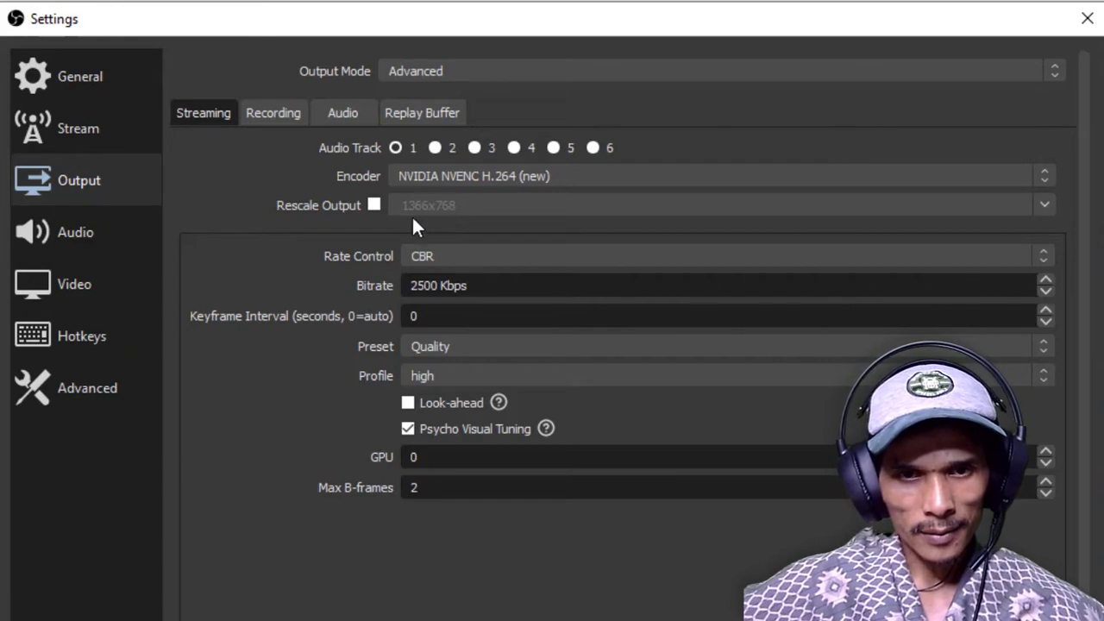
Use CBR rate control for streaming with a bitrate of 7500 Kbps and a keyframe interval of 2 seconds
left_click(485, 259)
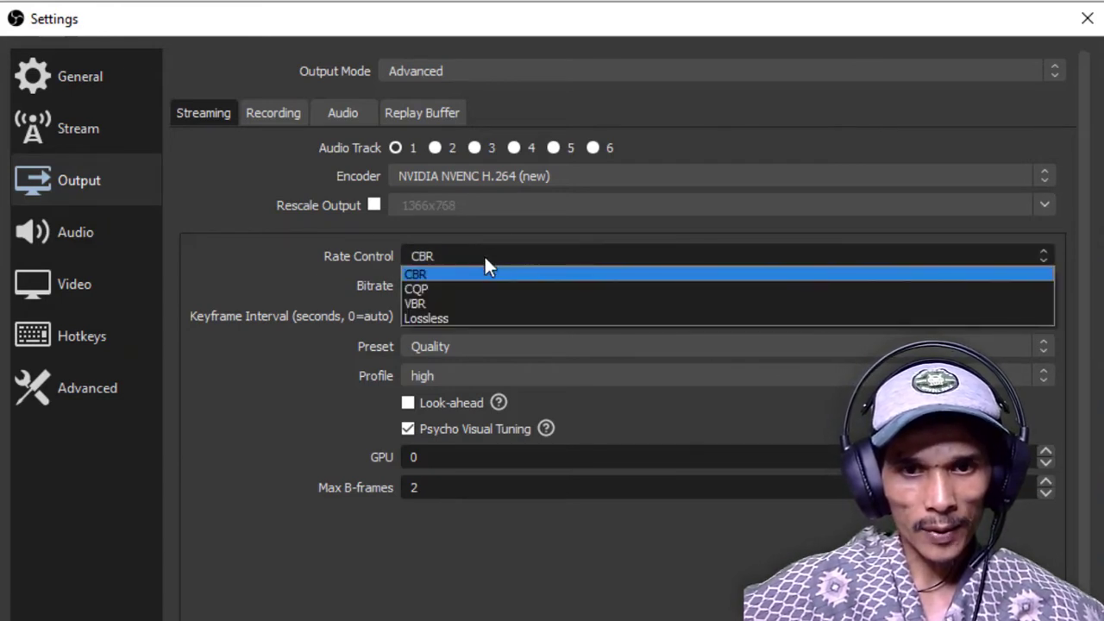
left_click(429, 276)
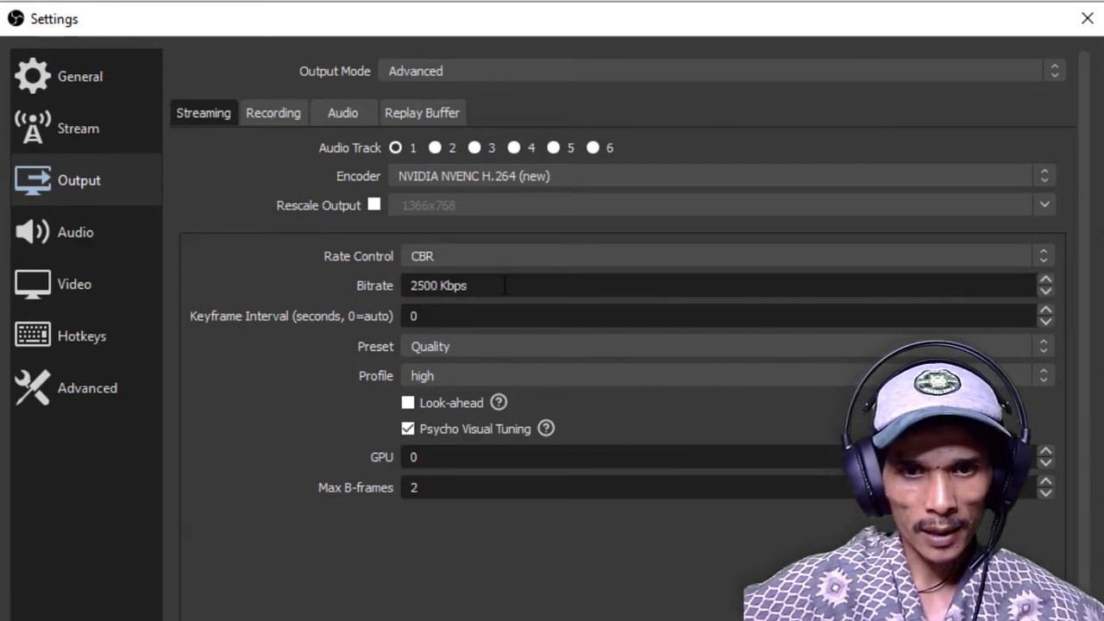
left_click_drag(464, 286, 378, 294)
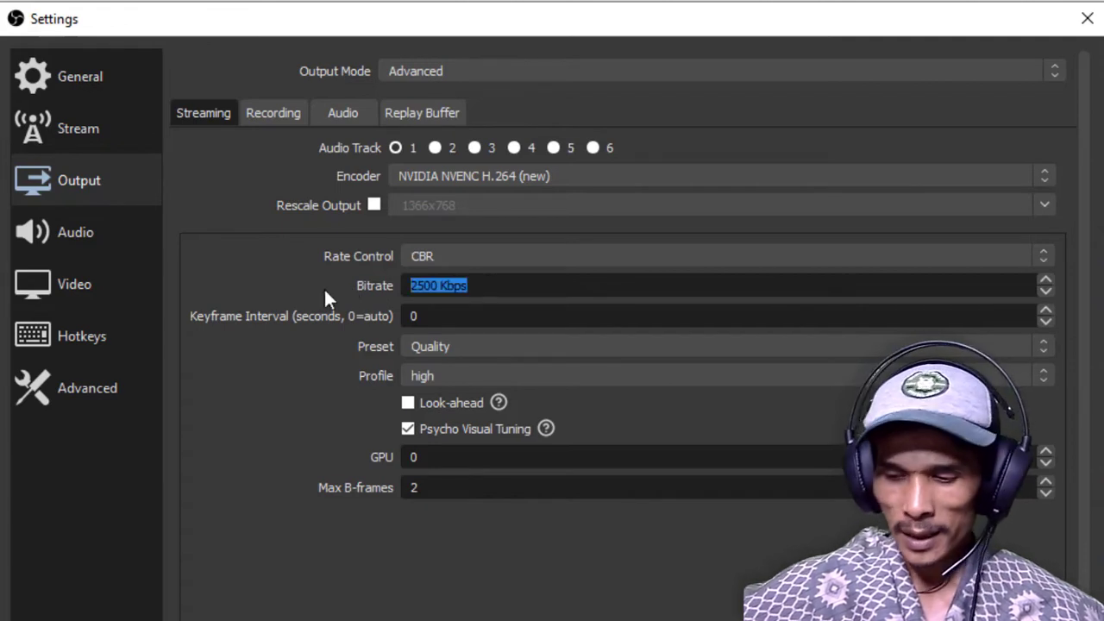
type("7500")
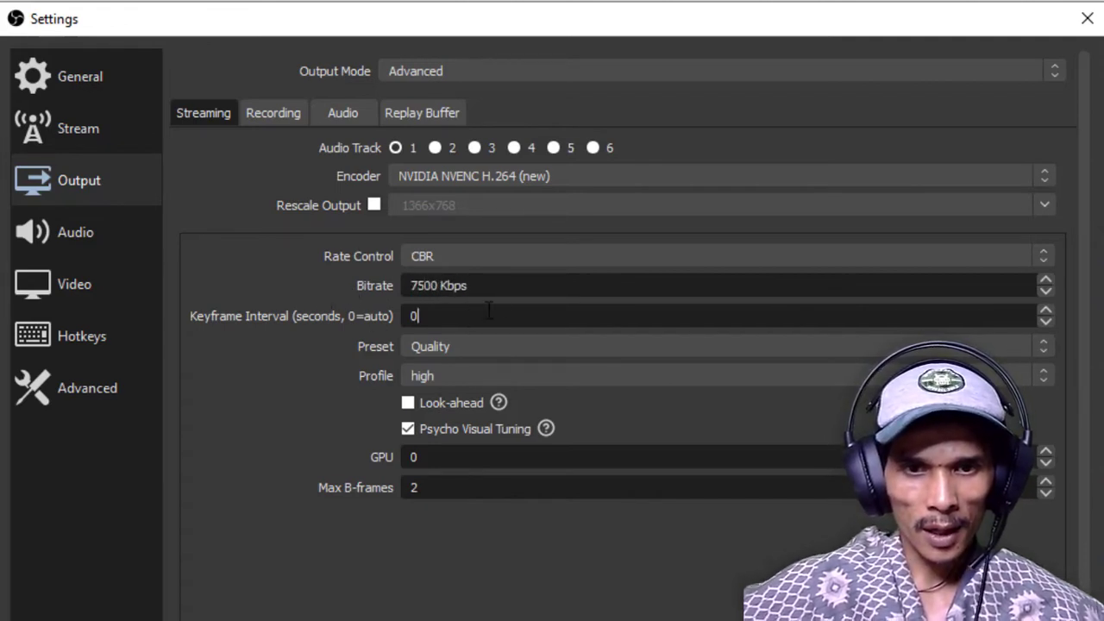
left_click_drag(506, 288, 174, 301)
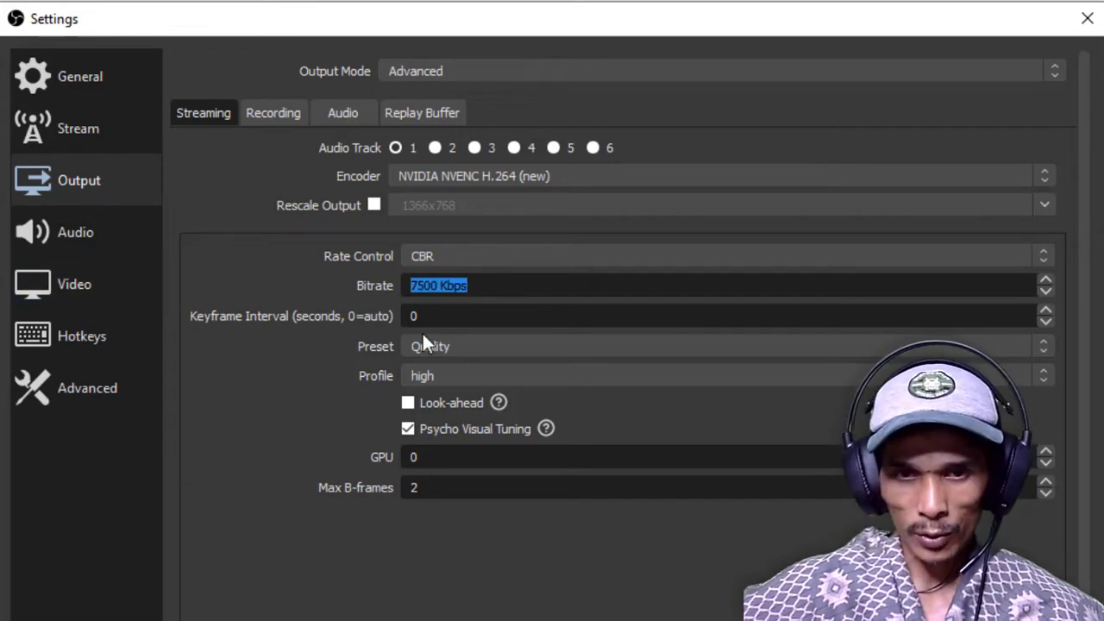
key("Tab")
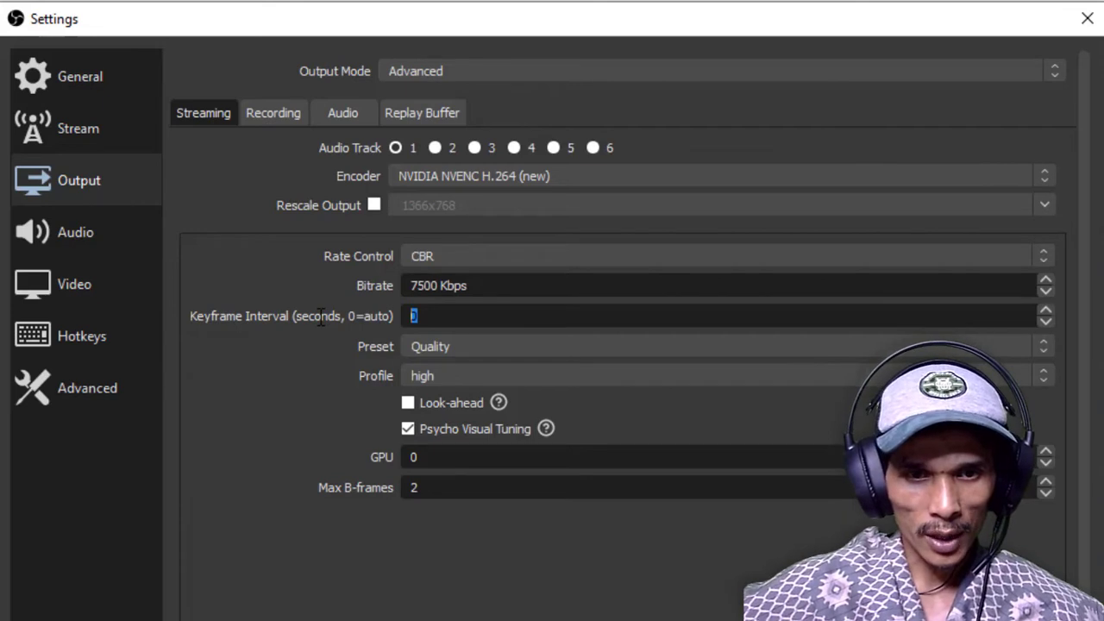
type("2")
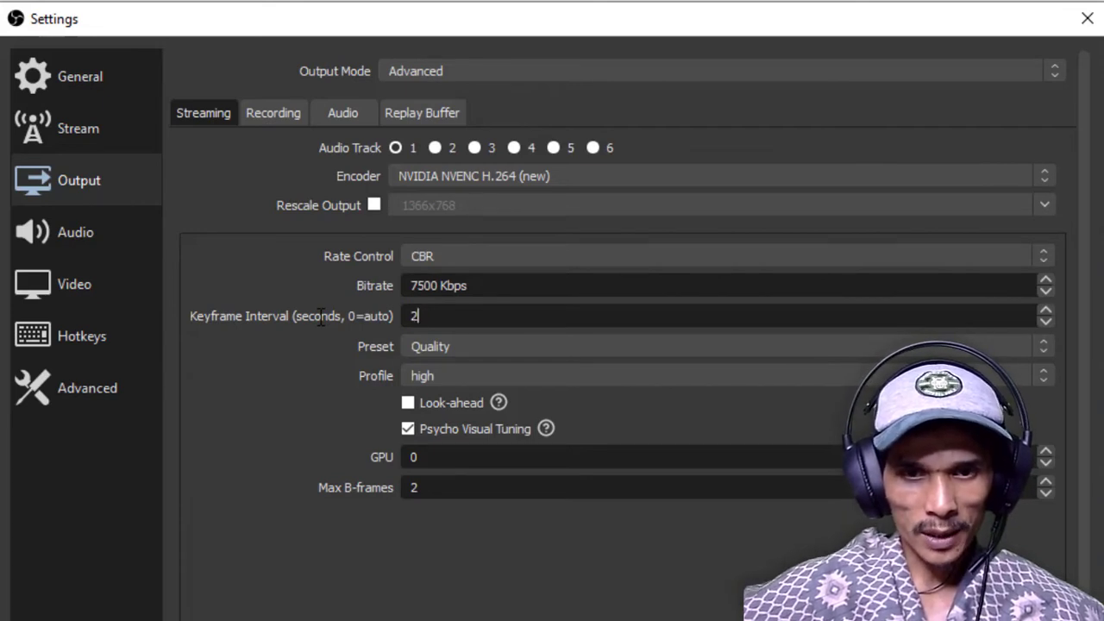
Keep the streaming encoder's preset at Quality and set its profile to main
left_click(488, 347)
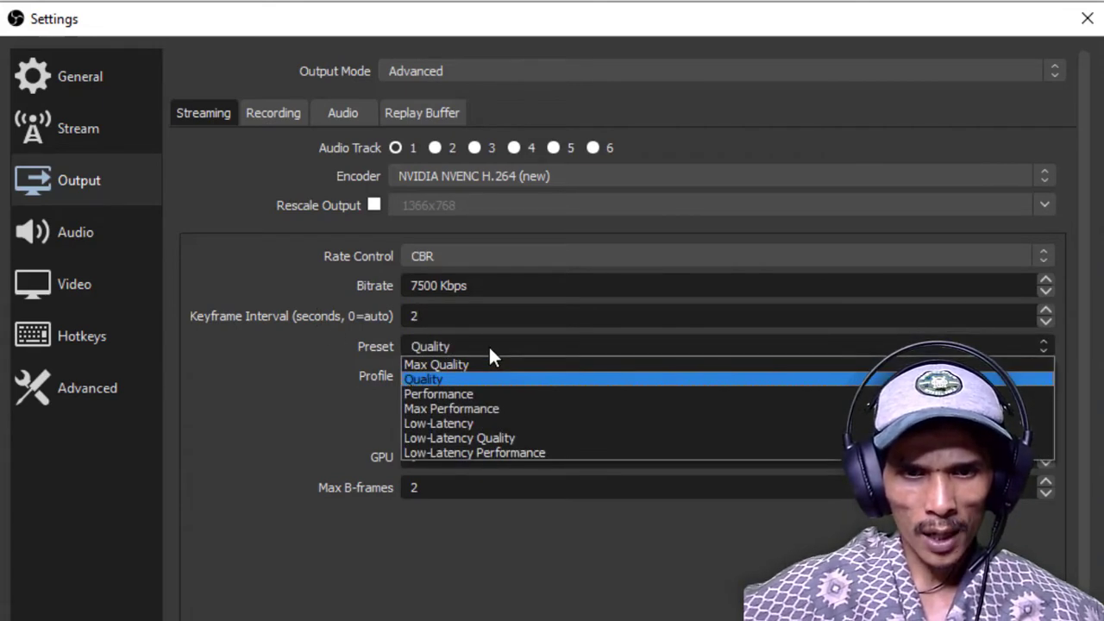
left_click(420, 380)
left_click(442, 371)
left_click(447, 404)
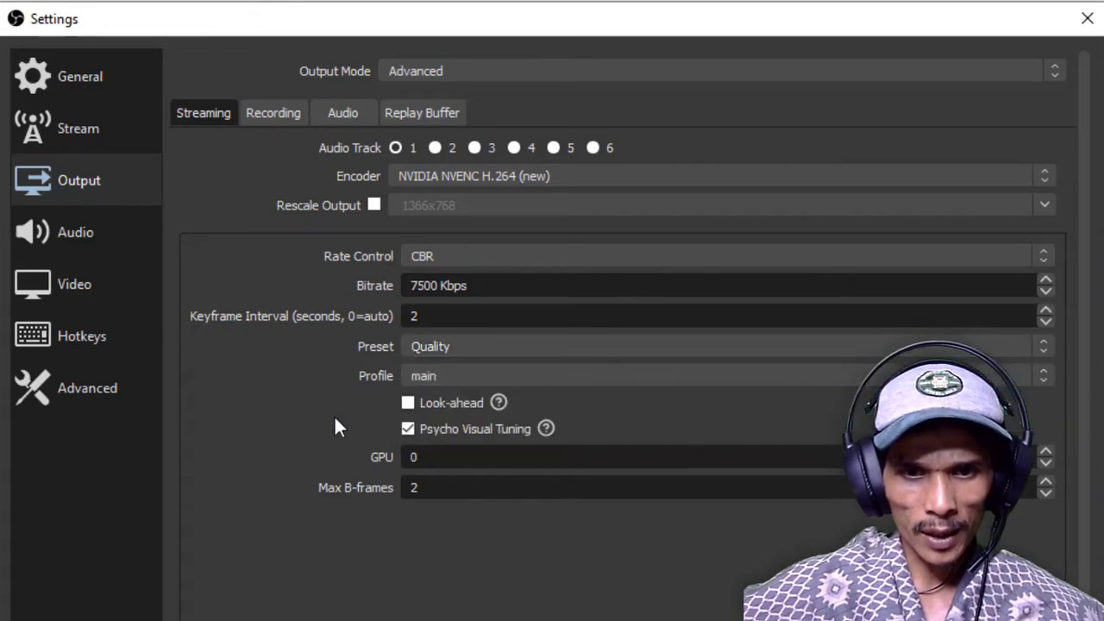
left_click_drag(486, 459, 314, 462)
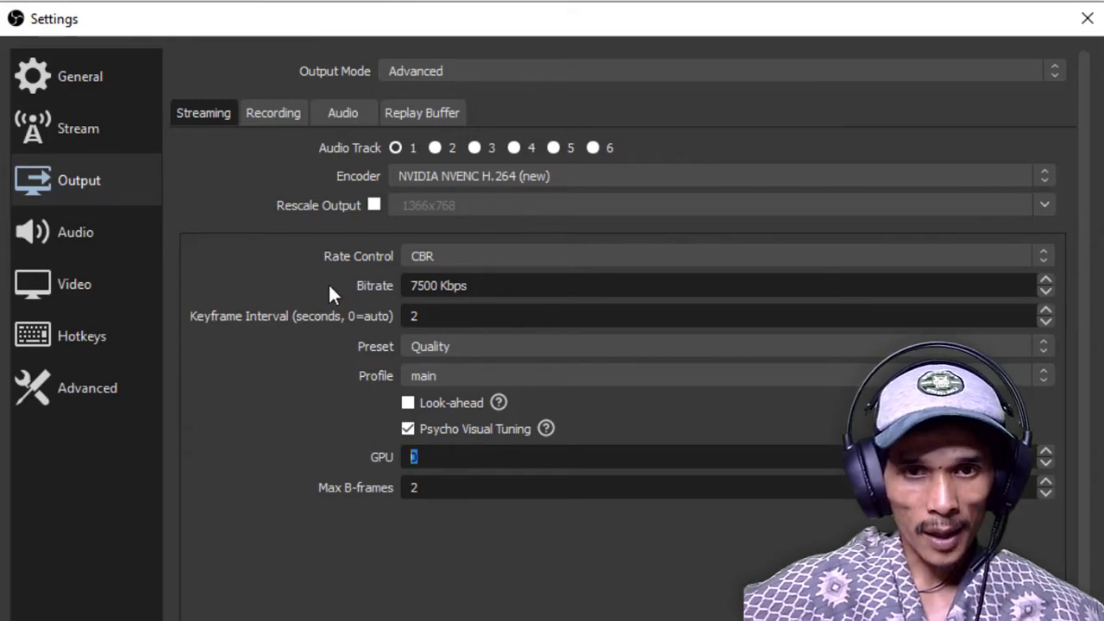
Review the Recording, Audio and Replay Buffer output settings, and return to the Streaming output settings
left_click(272, 112)
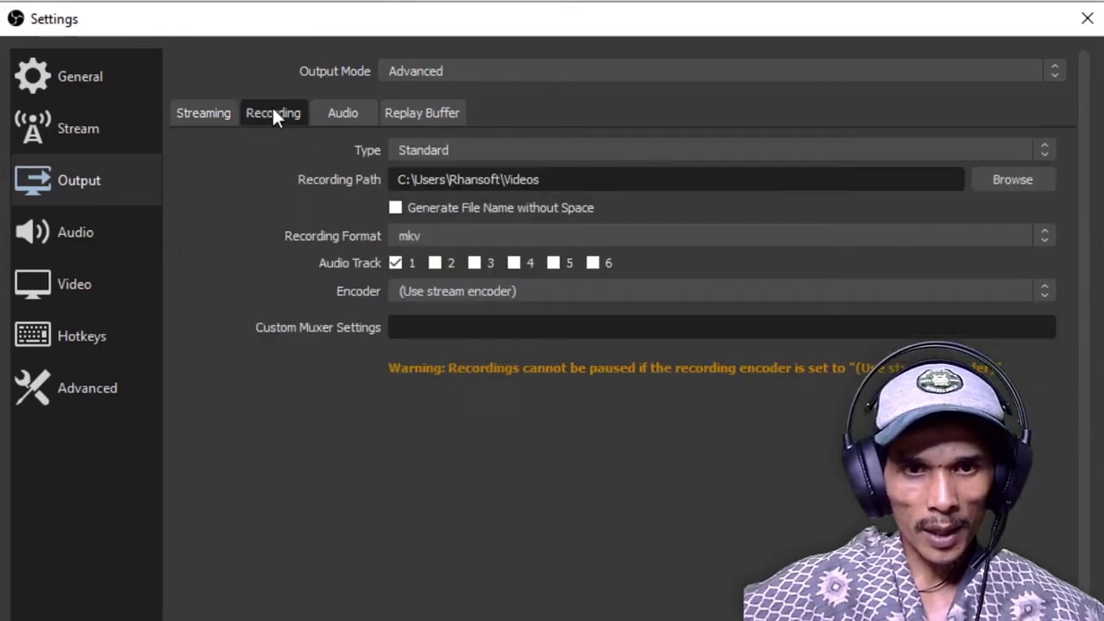
left_click(550, 152)
left_click(411, 165)
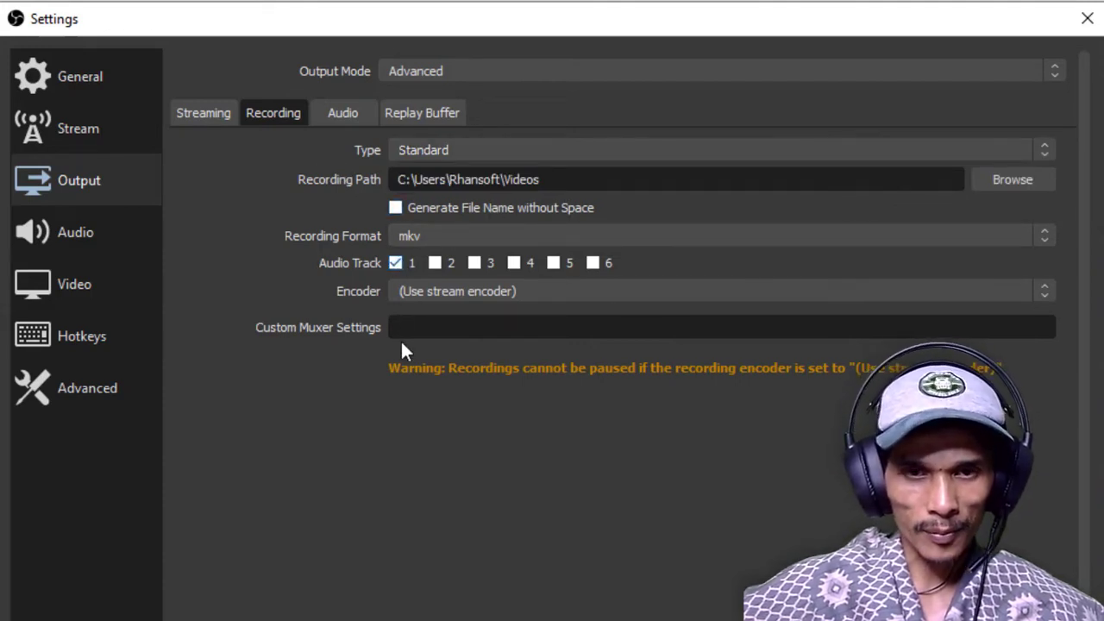
left_click(350, 114)
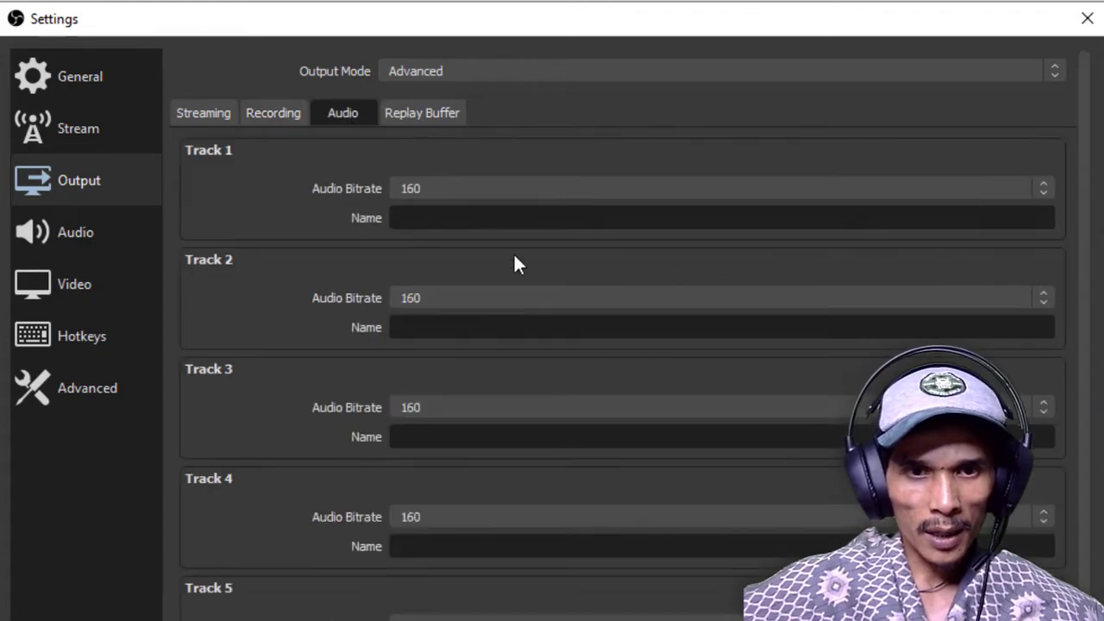
left_click(446, 119)
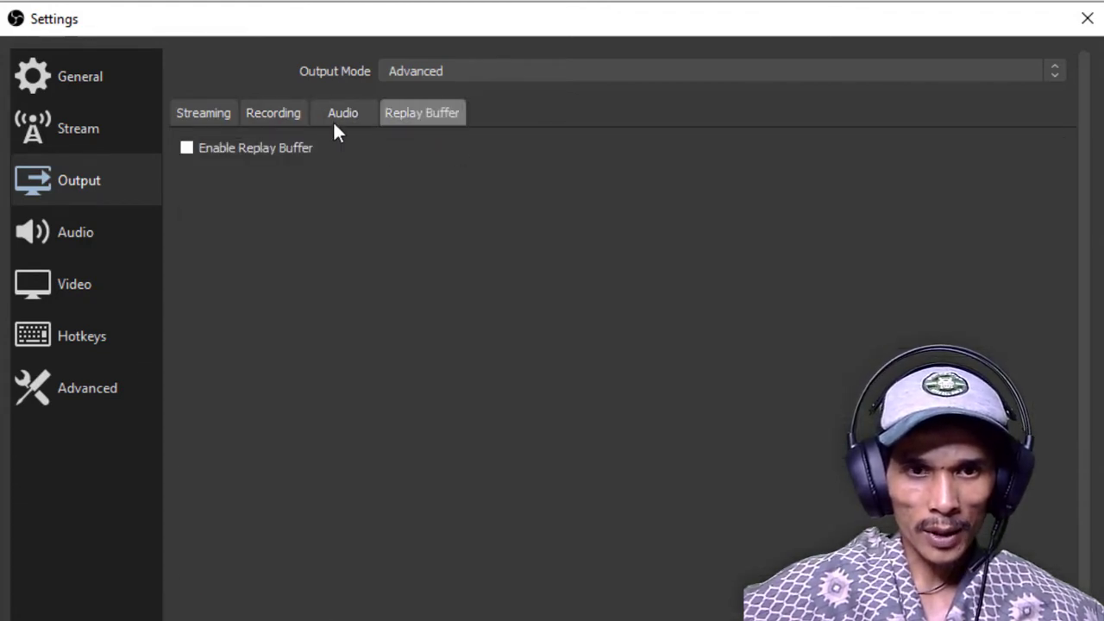
left_click(203, 121)
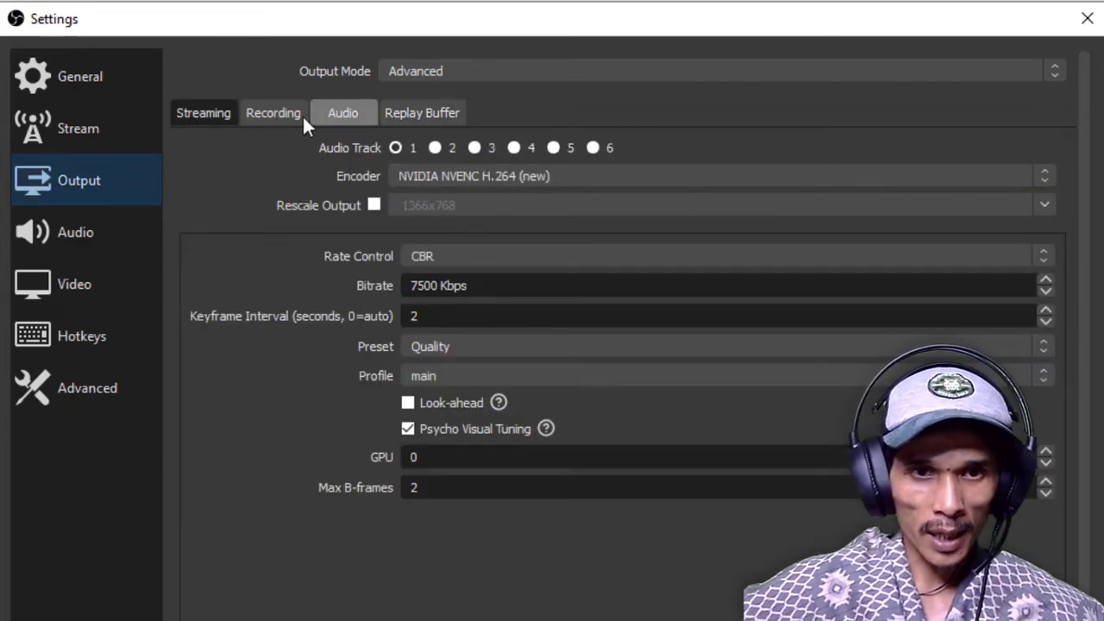
left_click(203, 115)
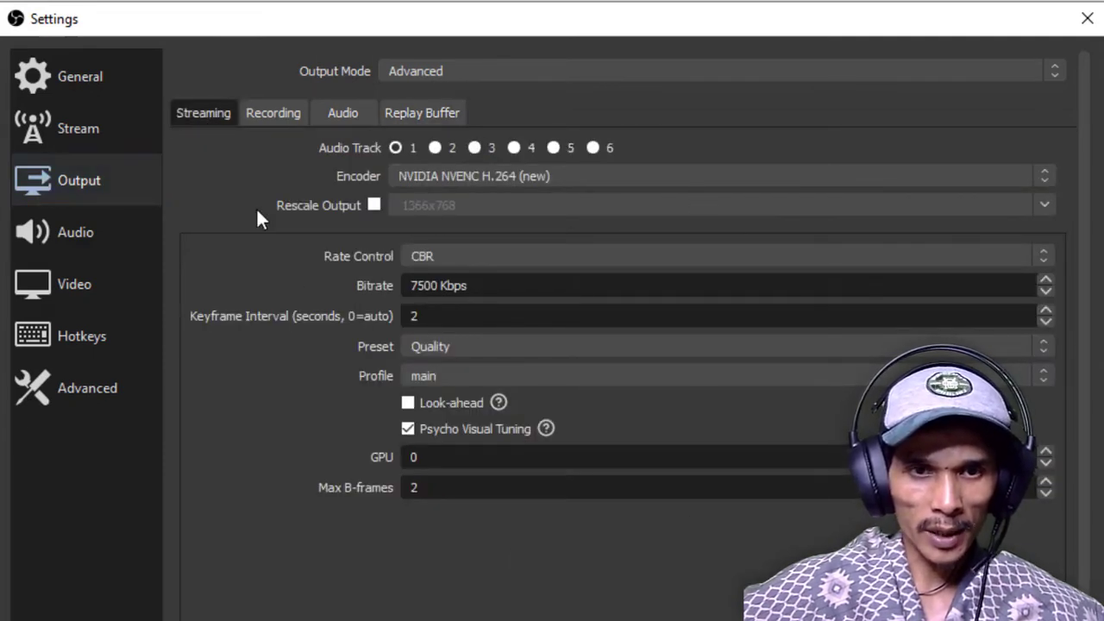
Review the audio sample rate and channel options, keeping 48 kHz and Stereo
left_click(61, 242)
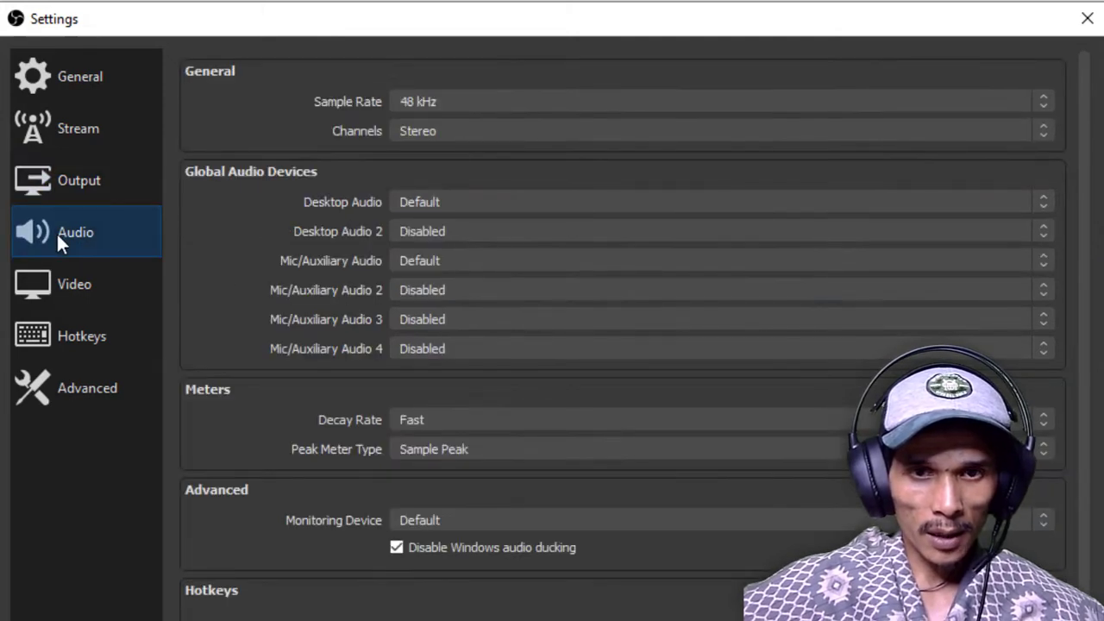
left_click(623, 103)
left_click(623, 103)
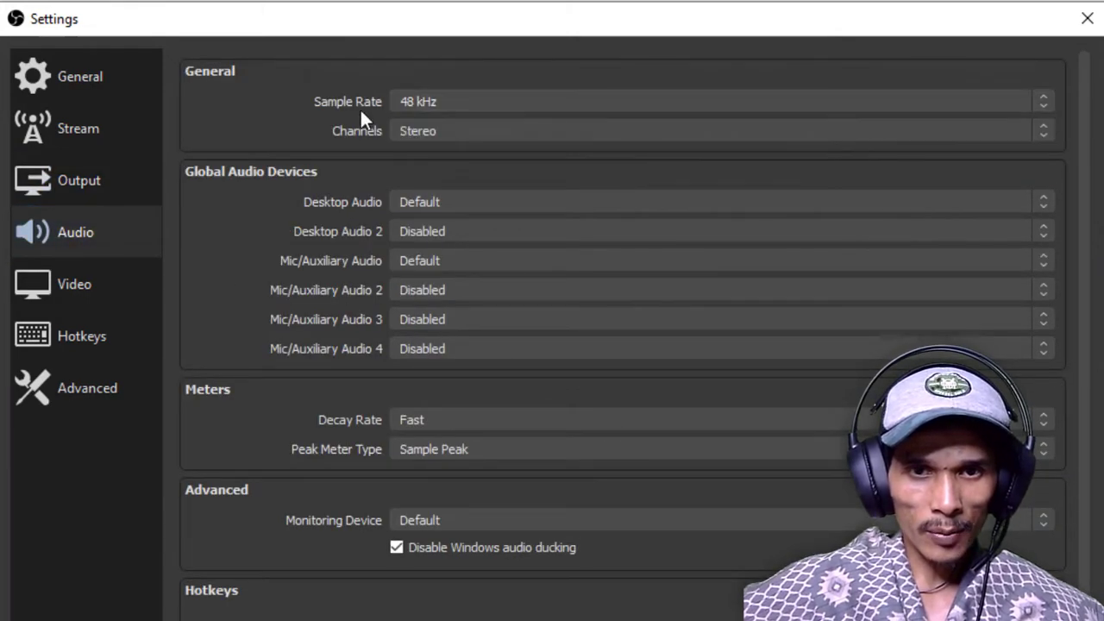
left_click(502, 101)
left_click(492, 104)
left_click(492, 127)
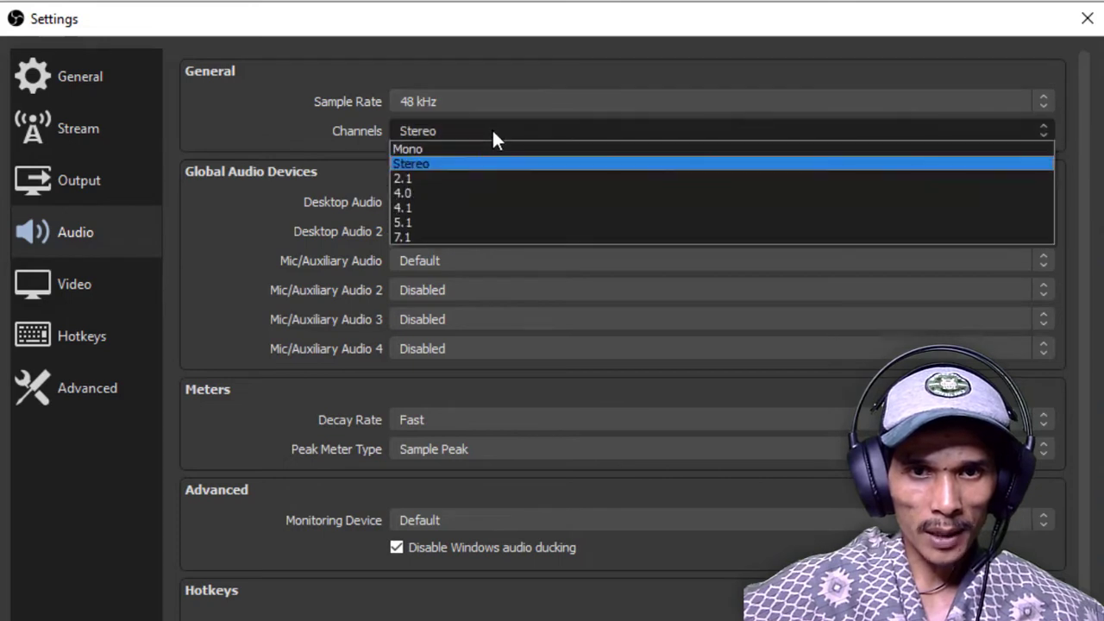
left_click(251, 202)
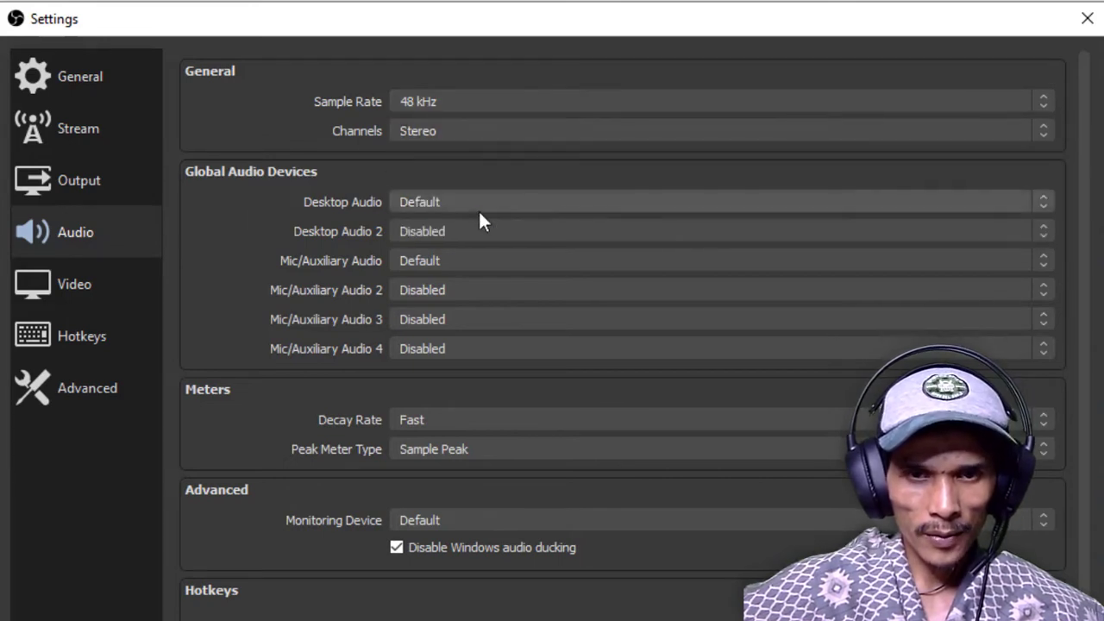
Keep Desktop Audio on Default and set Mic/Auxiliary Audio to Microphone (2- USB Audio Device)
left_click(536, 201)
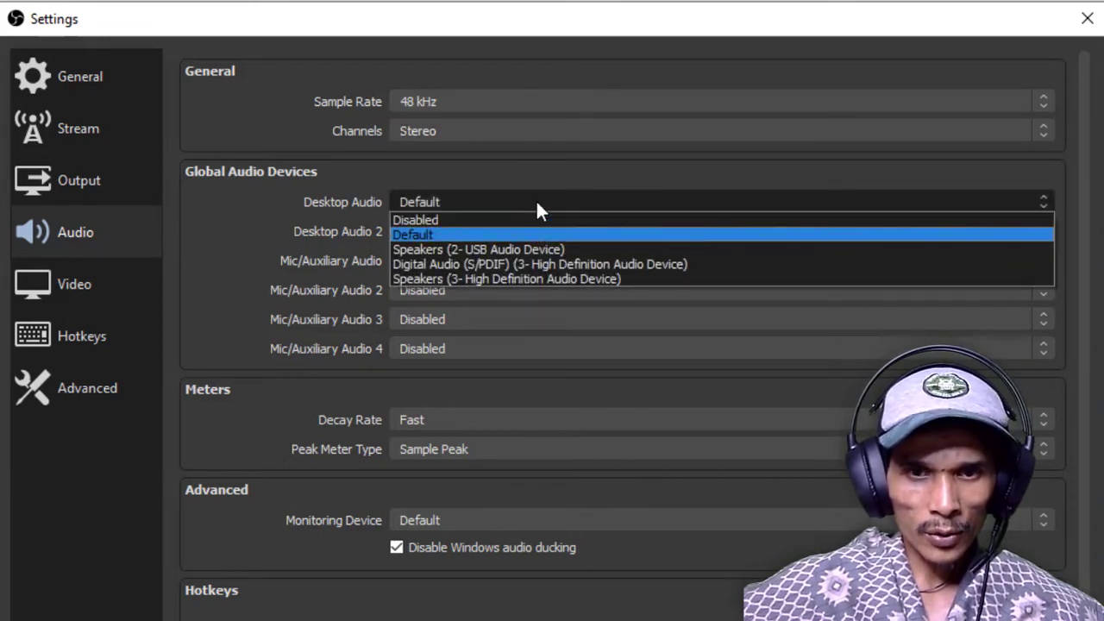
left_click(405, 235)
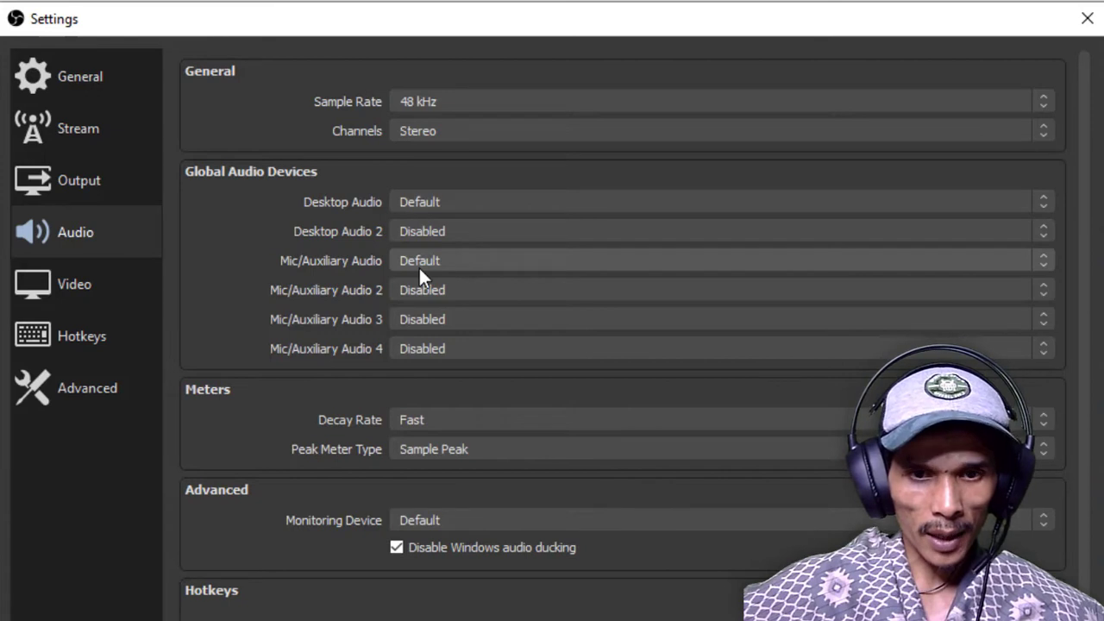
left_click(452, 261)
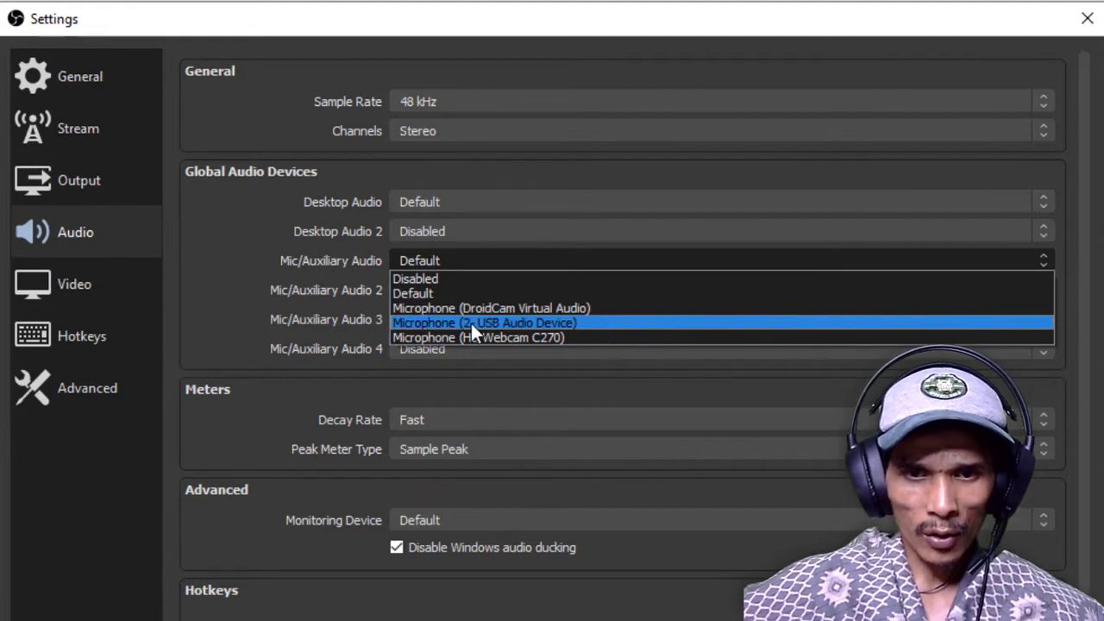
left_click(557, 323)
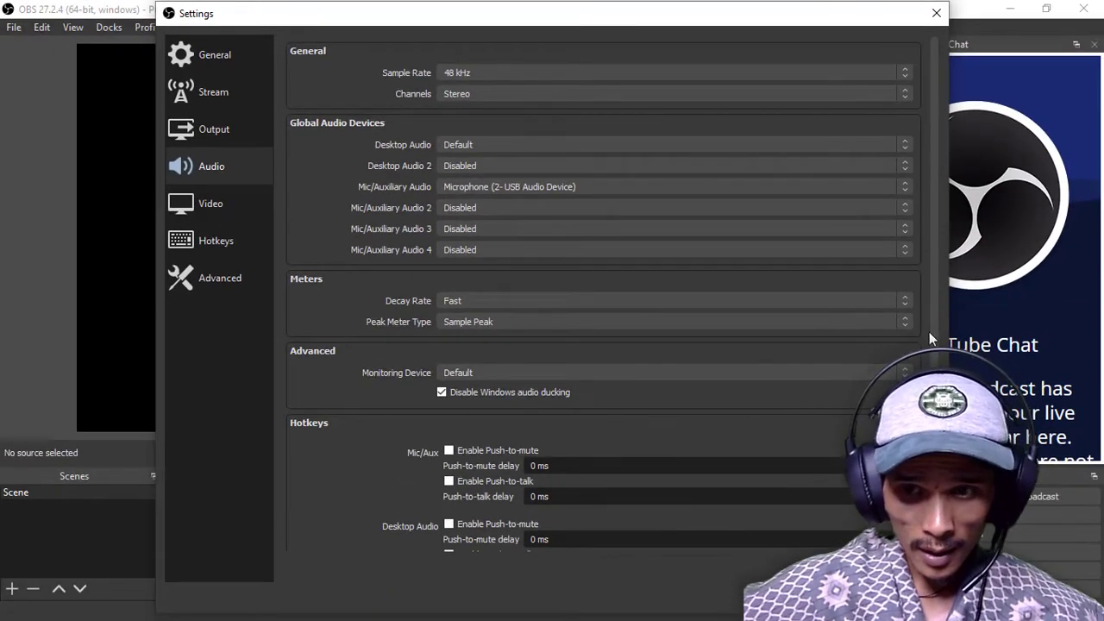
scroll(931, 332, "down", 2)
scroll(931, 311, "up", 2)
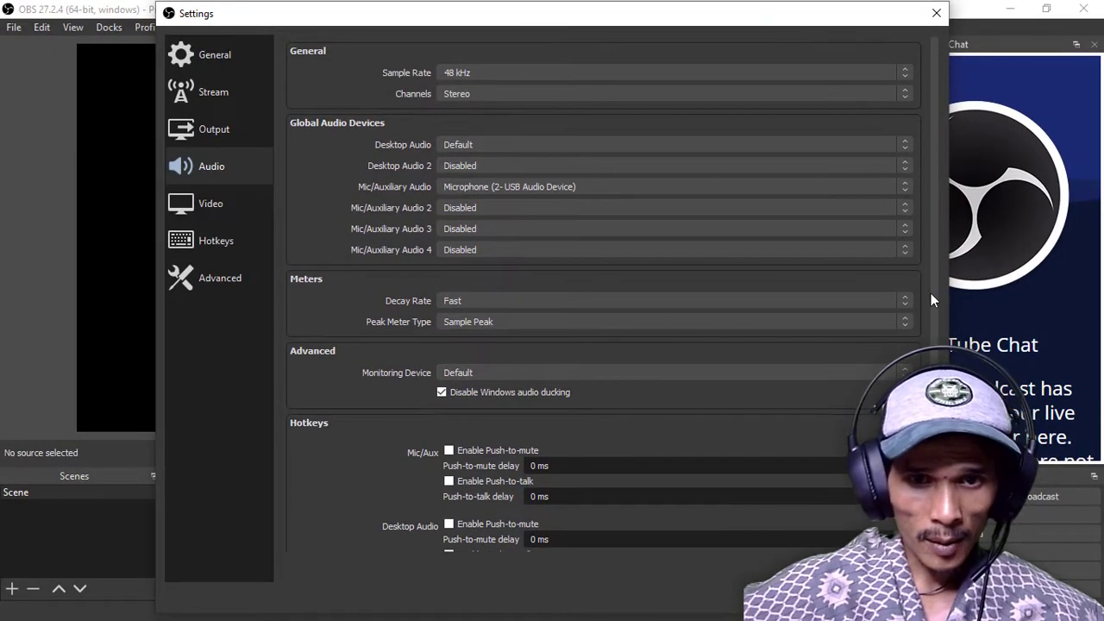
Set the base (canvas) resolution in the video settings to 1920x1080
left_click(218, 200)
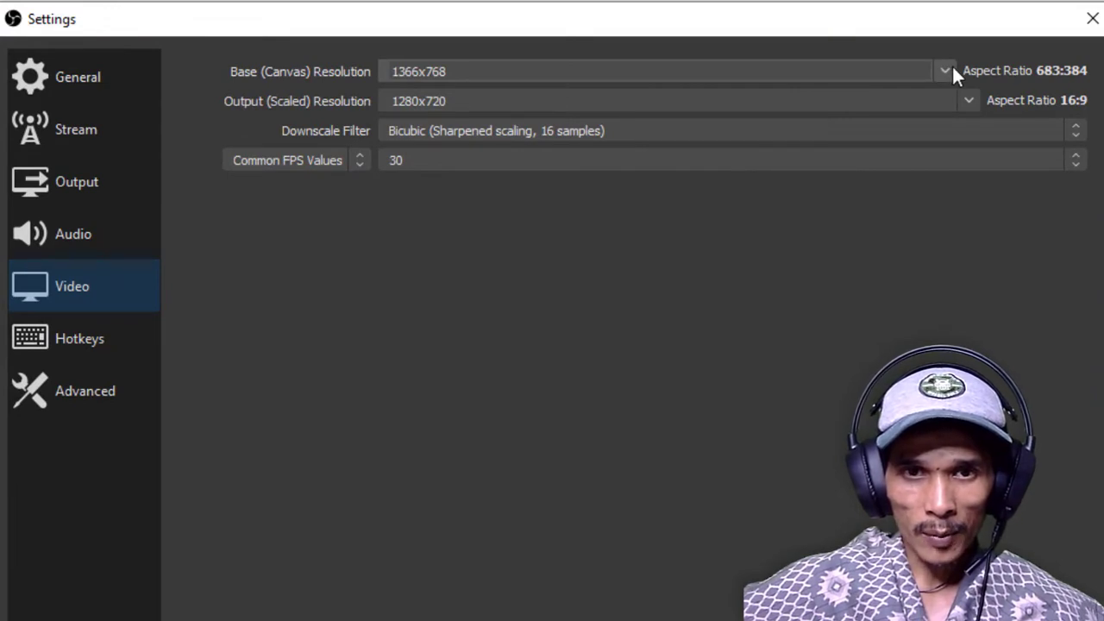
left_click(952, 69)
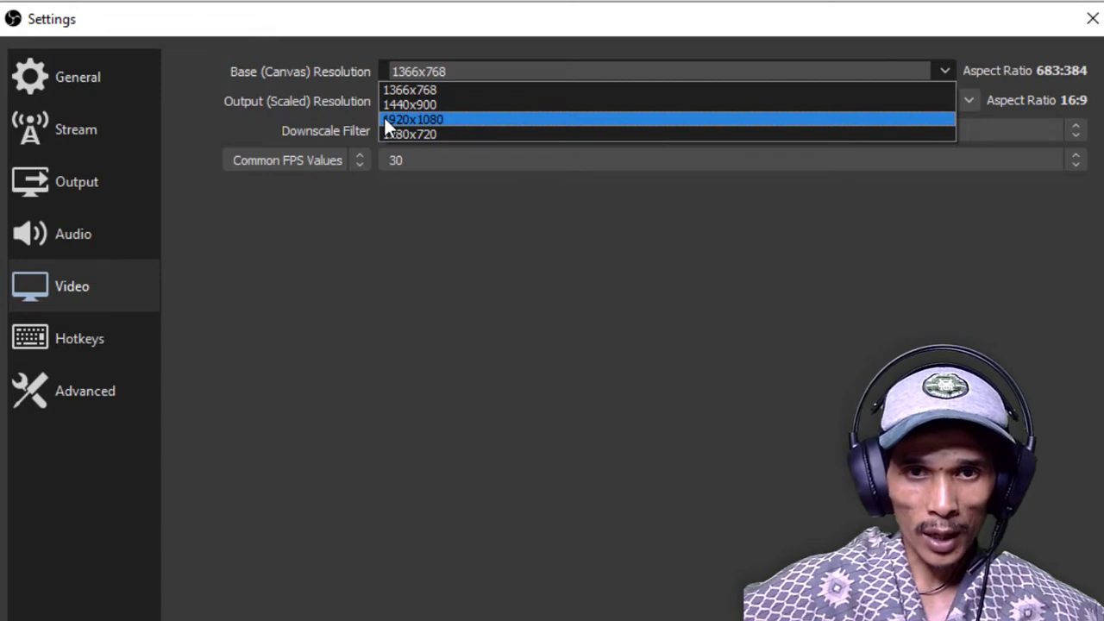
left_click(439, 119)
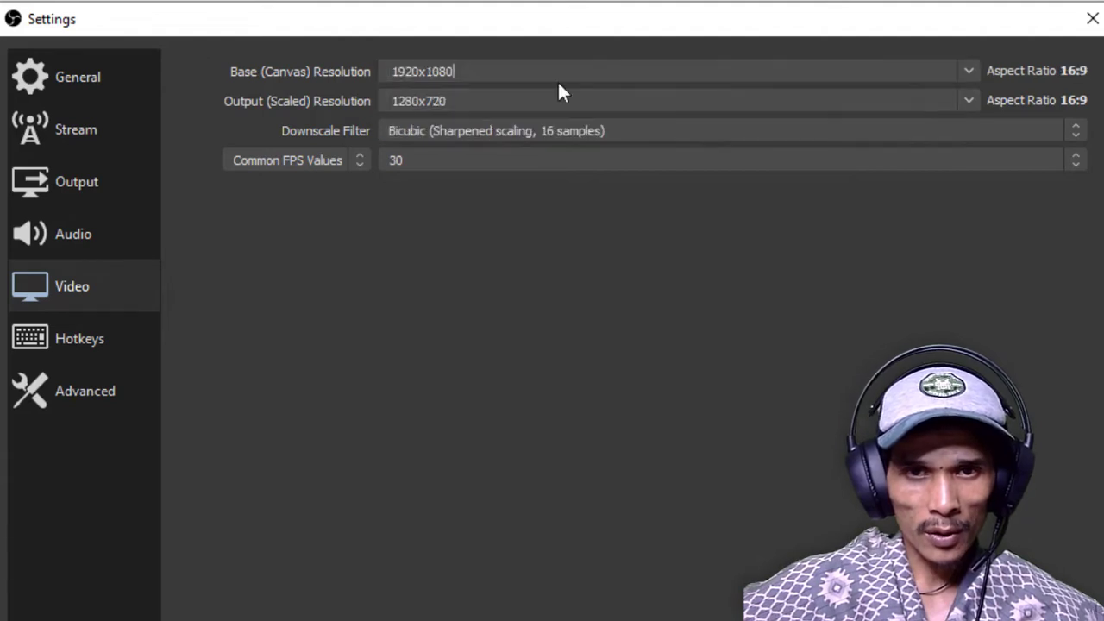
Try a base (canvas) resolution of 1280x720 and return it to 1920x1080
left_click(964, 75)
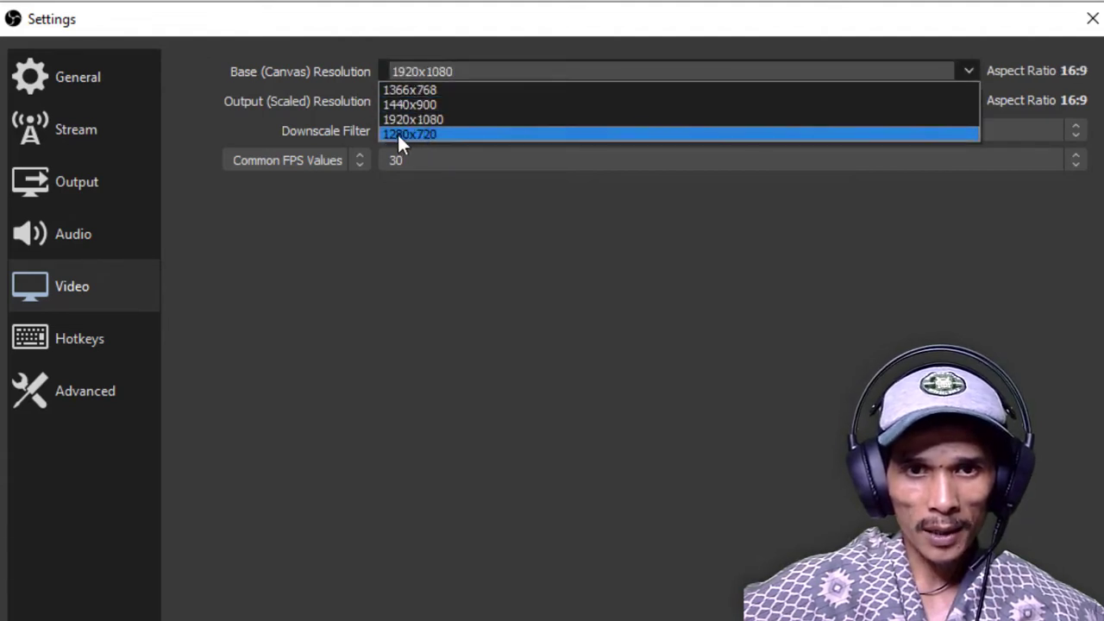
left_click(446, 134)
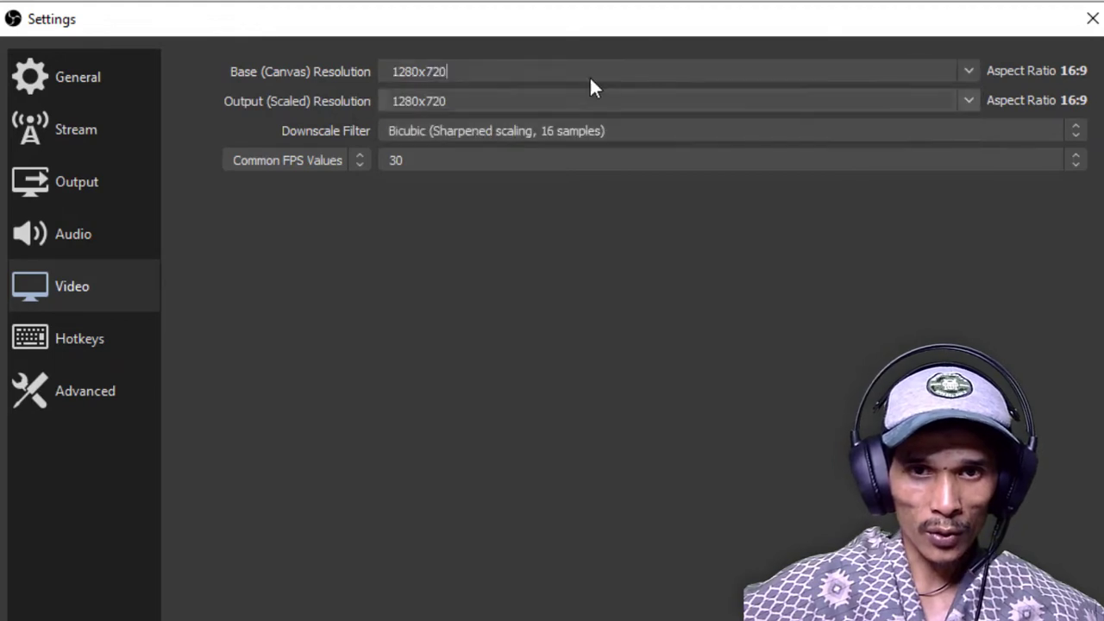
left_click(967, 72)
left_click(598, 122)
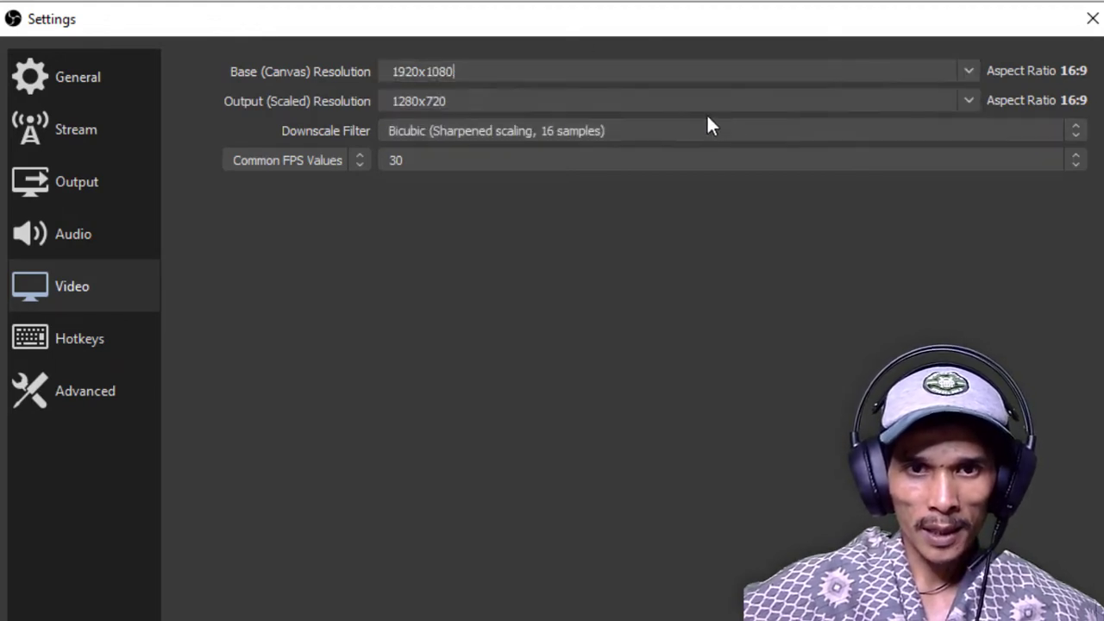
Set the output (scaled) resolution to 1920x1080 and keep the downscale filter on Bicubic (Sharpened scaling, 16 samples)
left_click(966, 100)
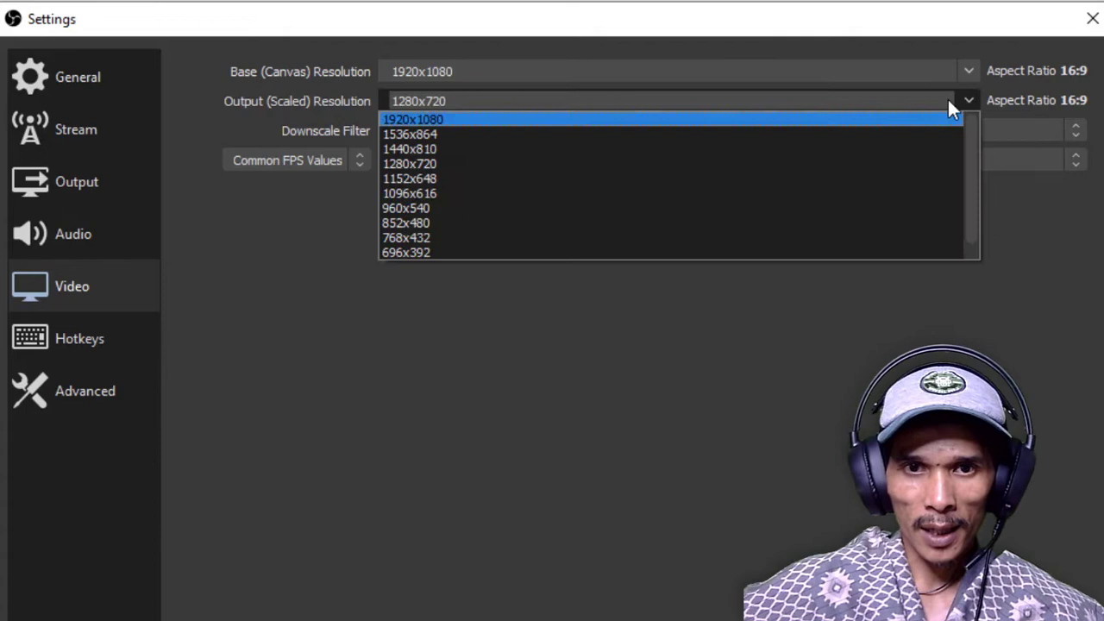
left_click(817, 119)
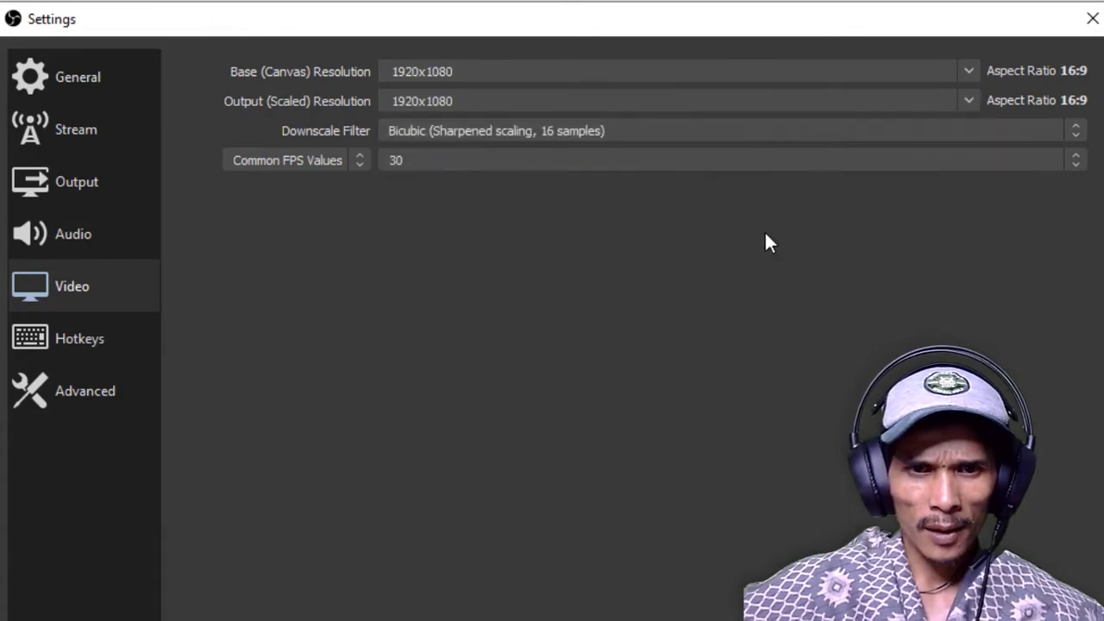
left_click(747, 131)
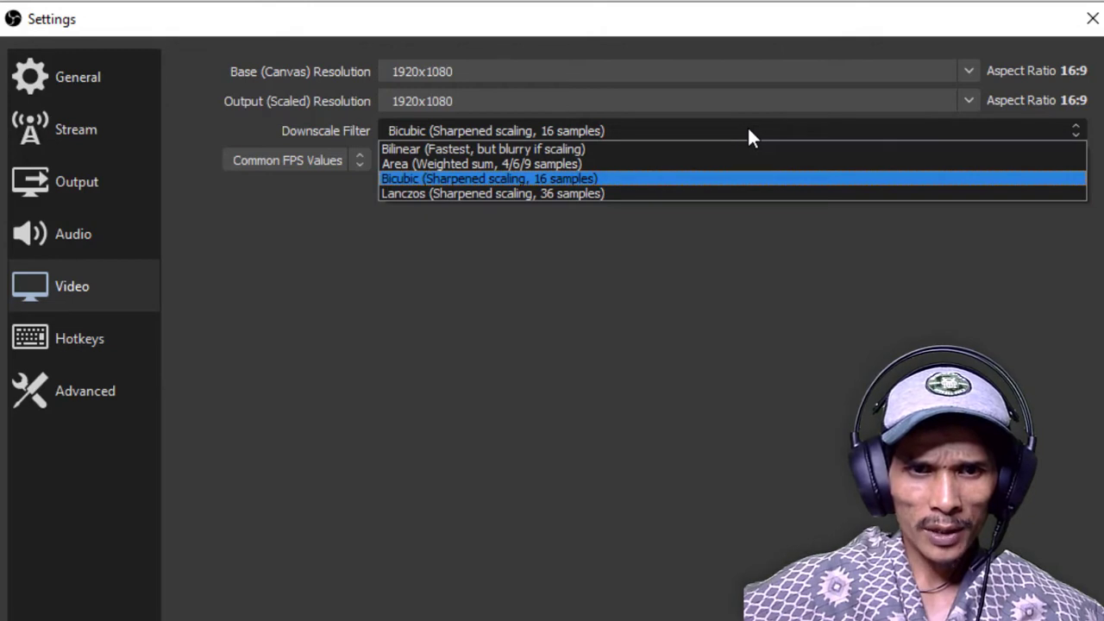
left_click(418, 179)
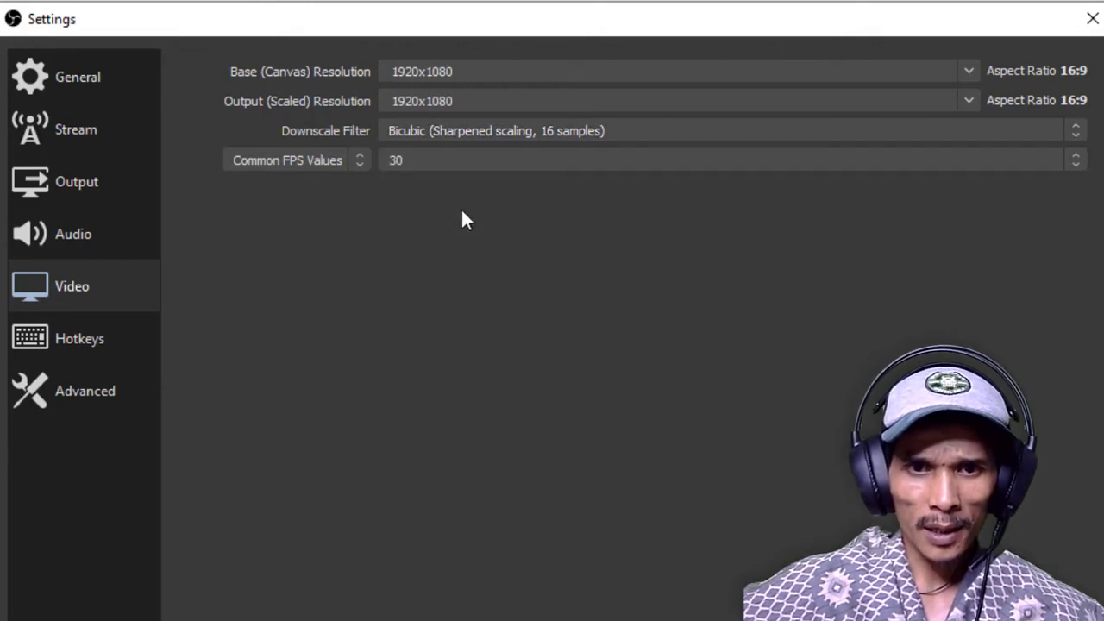
Keep the common FPS value at 30, apply the video settings and close the settings dialog
left_click(461, 161)
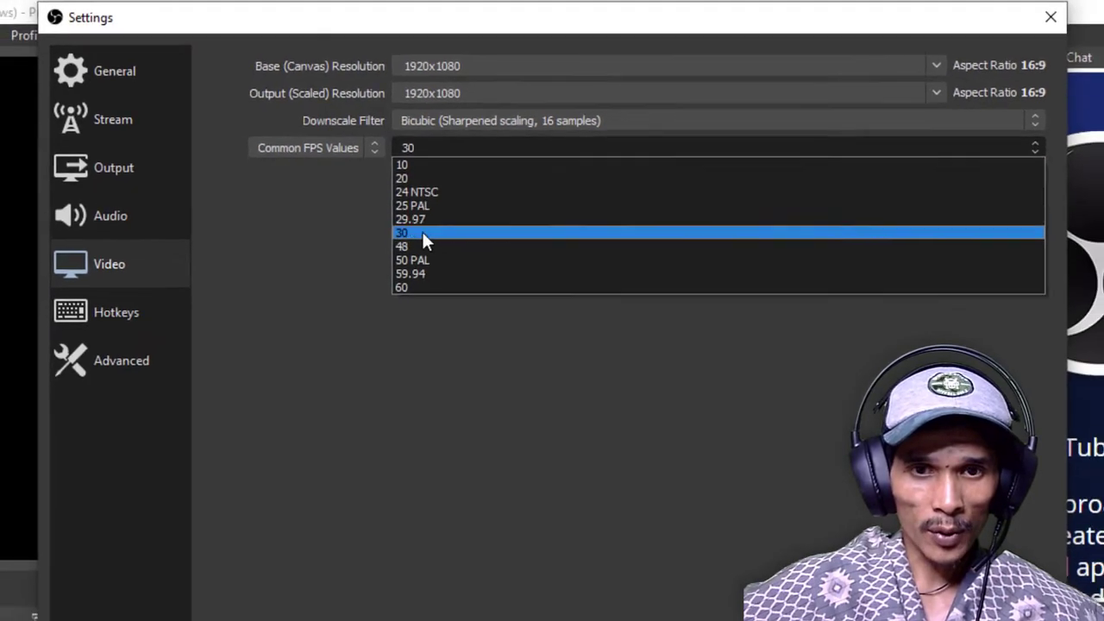
left_click(422, 232)
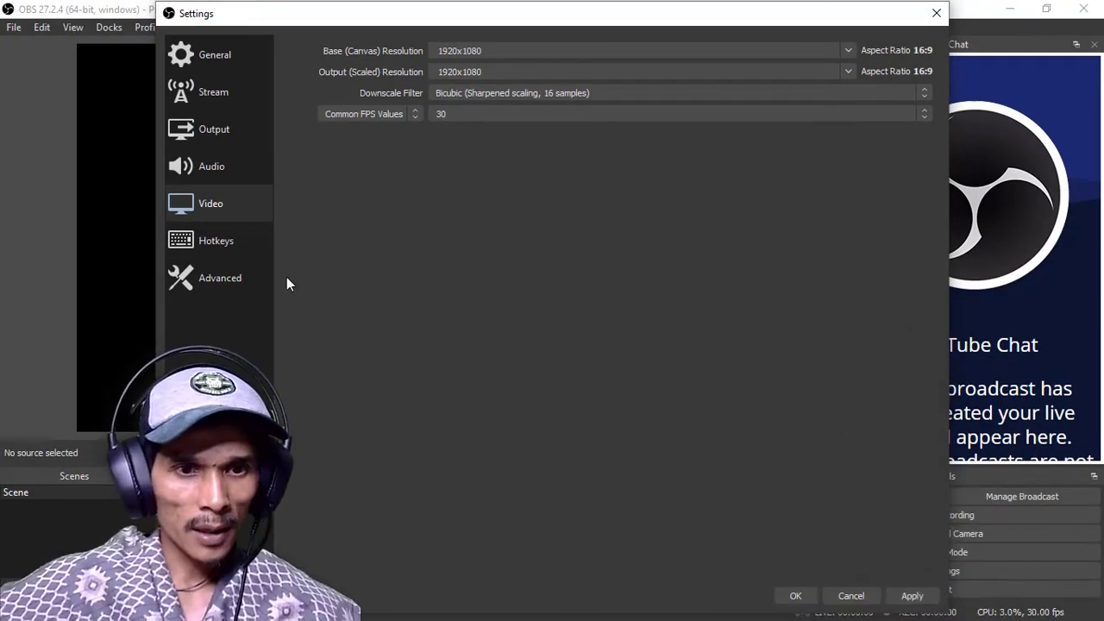
left_click(913, 595)
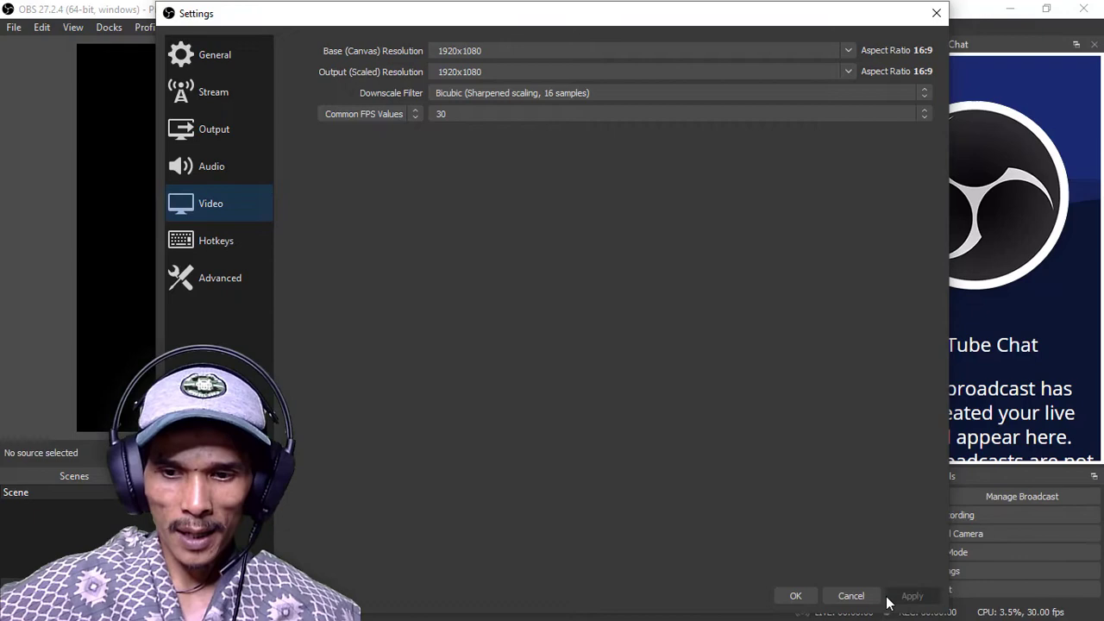
left_click(795, 595)
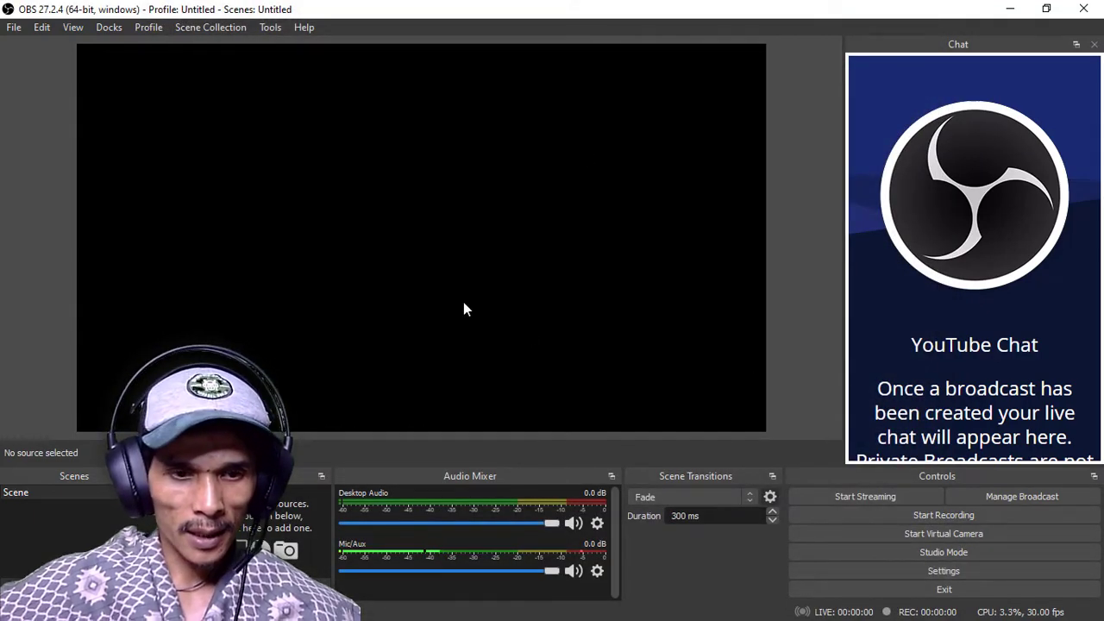
Rename the default scene as "Start Streaming"
left_click(26, 492)
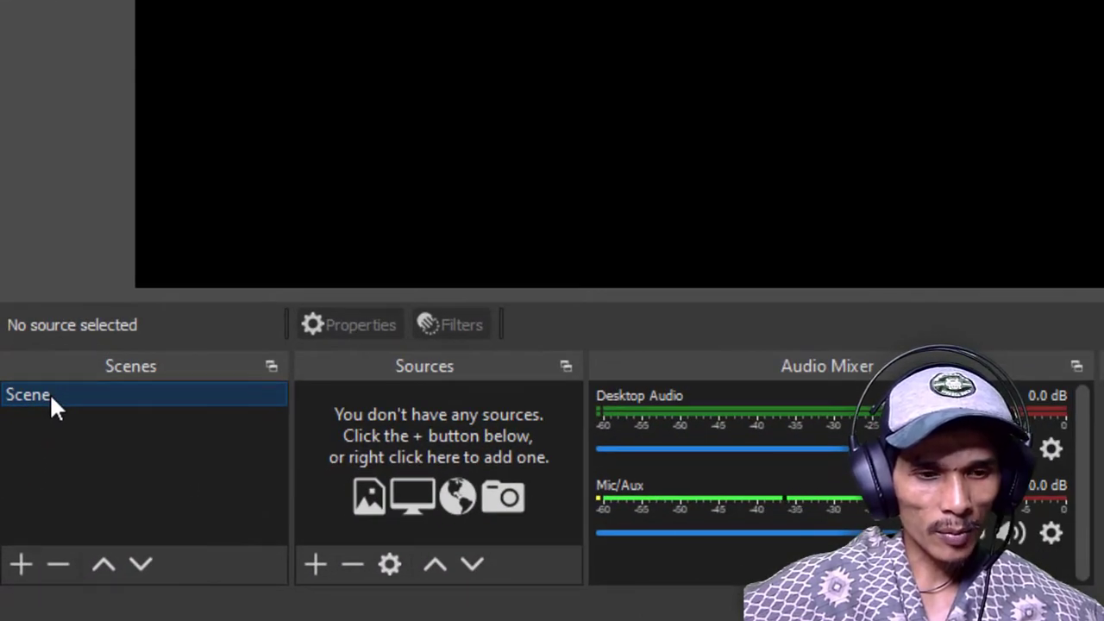
right_click(49, 393)
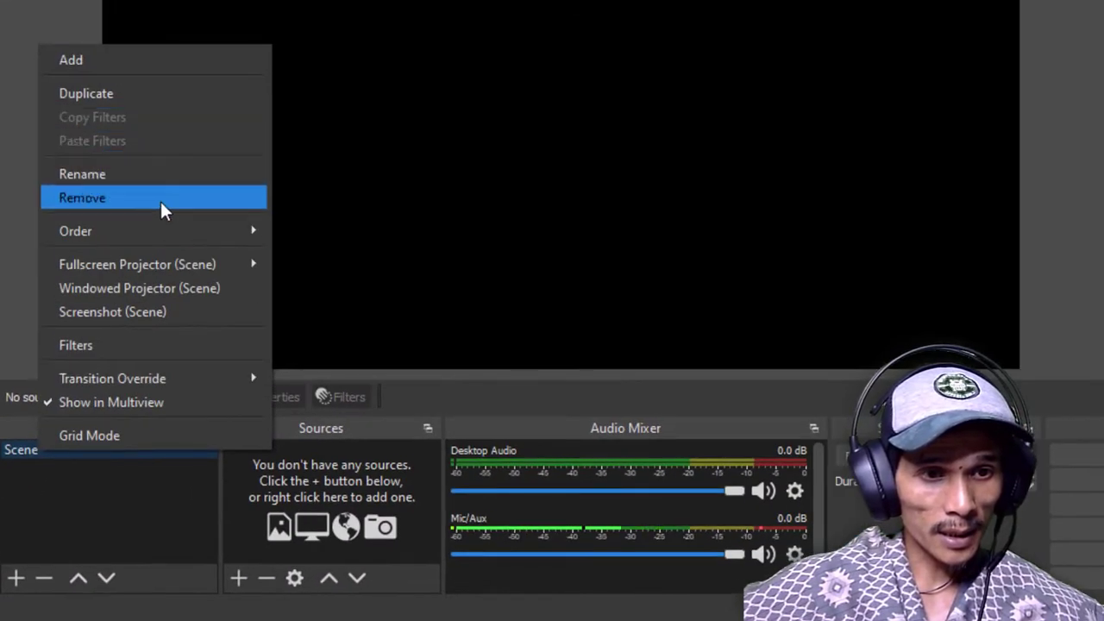
left_click(171, 177)
type("Start St")
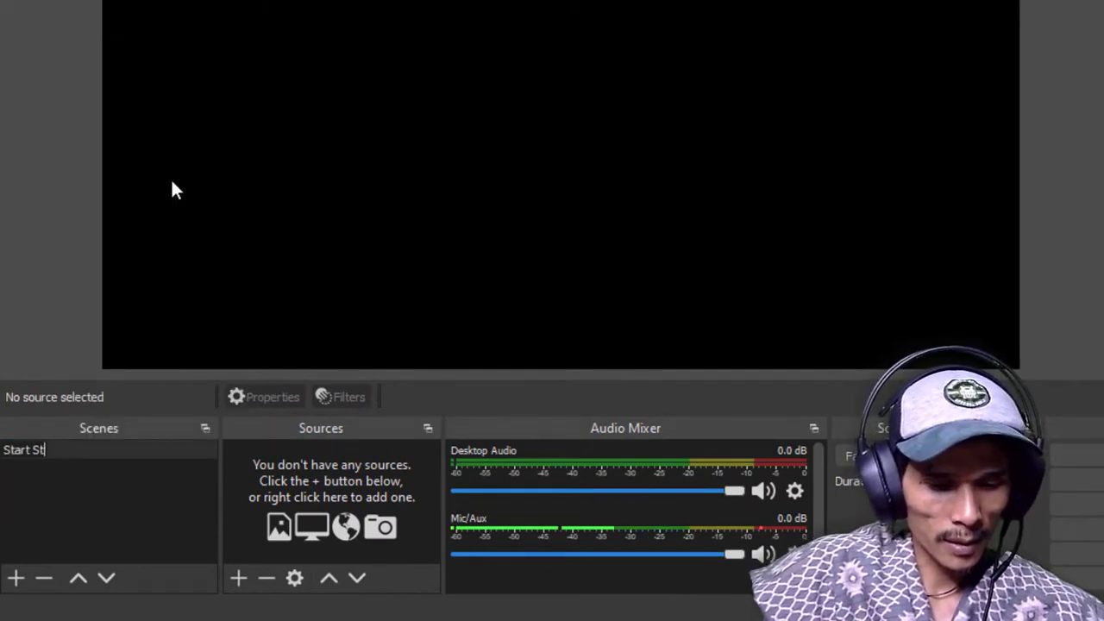
type("reaming")
key("Return")
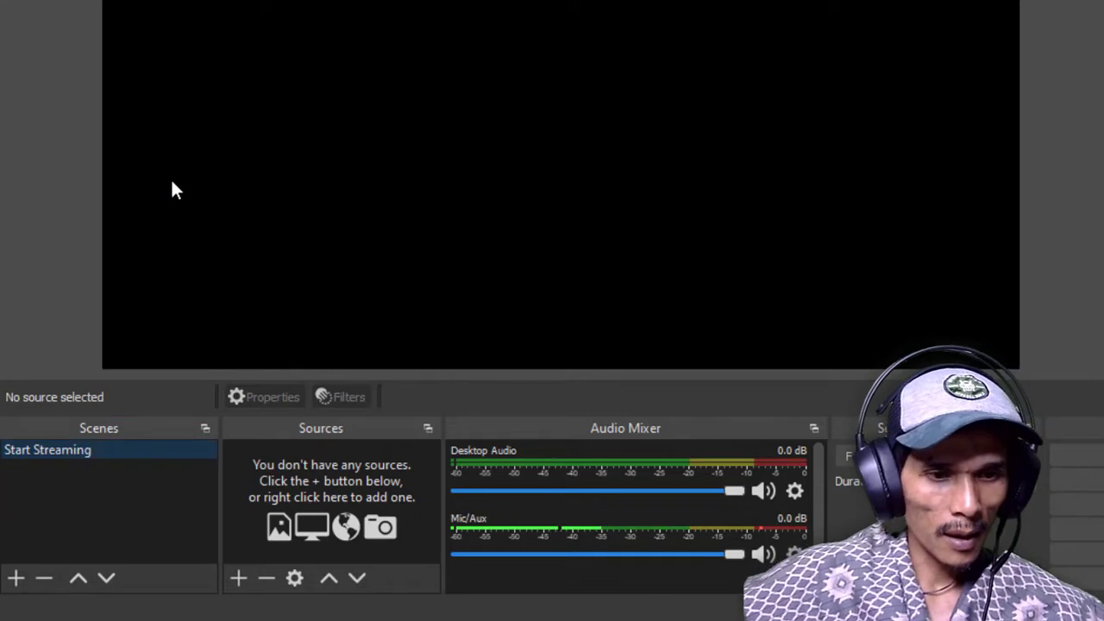
Add a second scene named "Live", correcting any typing mistake in its name
left_click(16, 578)
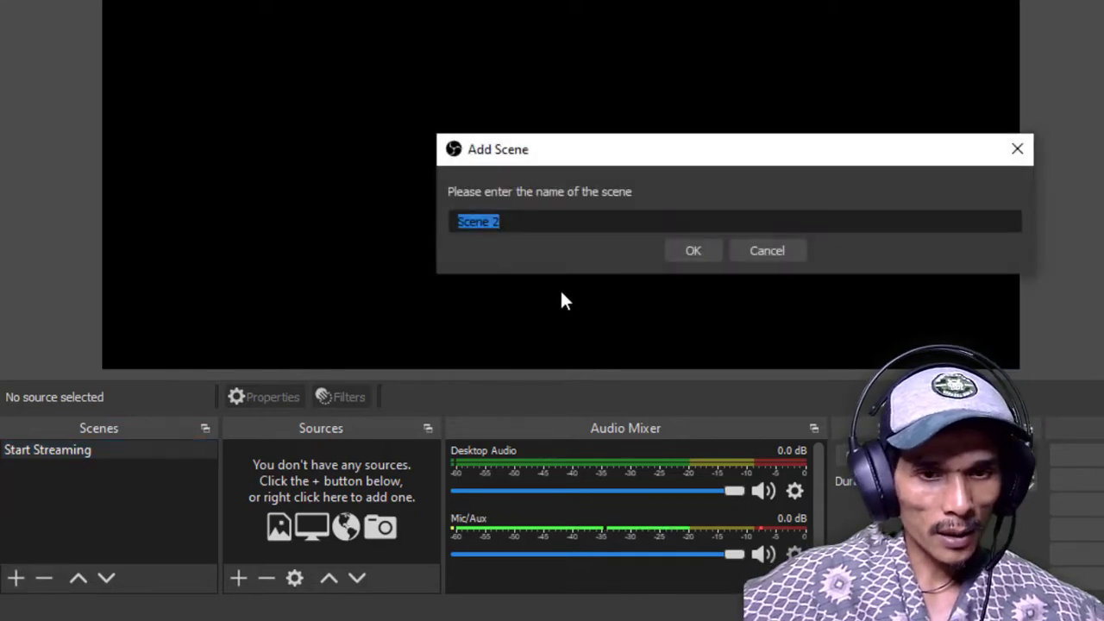
type("Lilve")
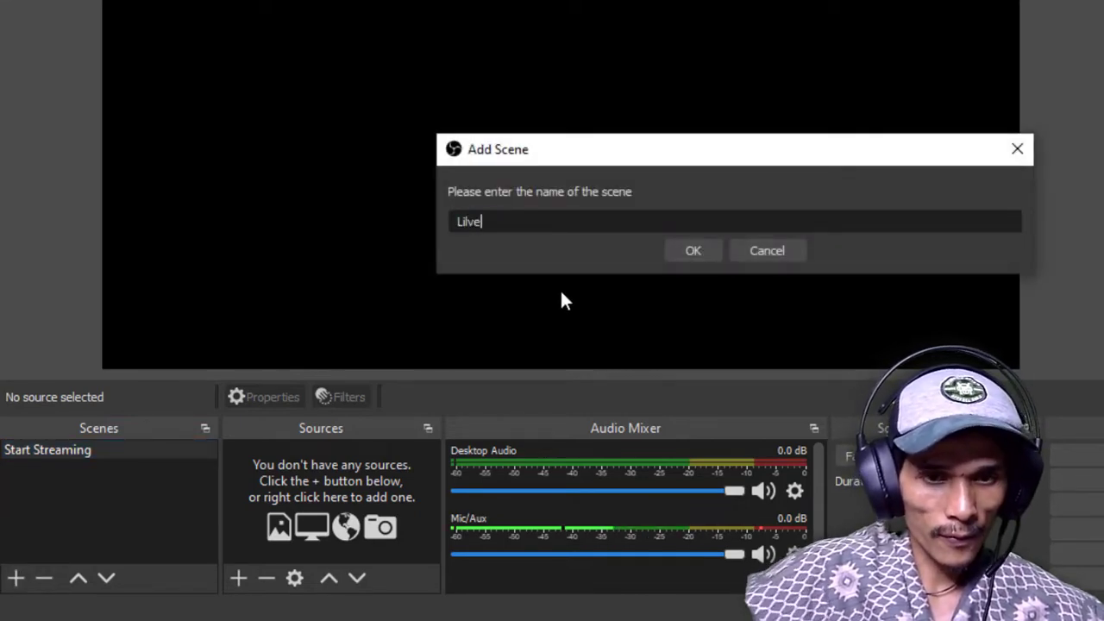
key("Return")
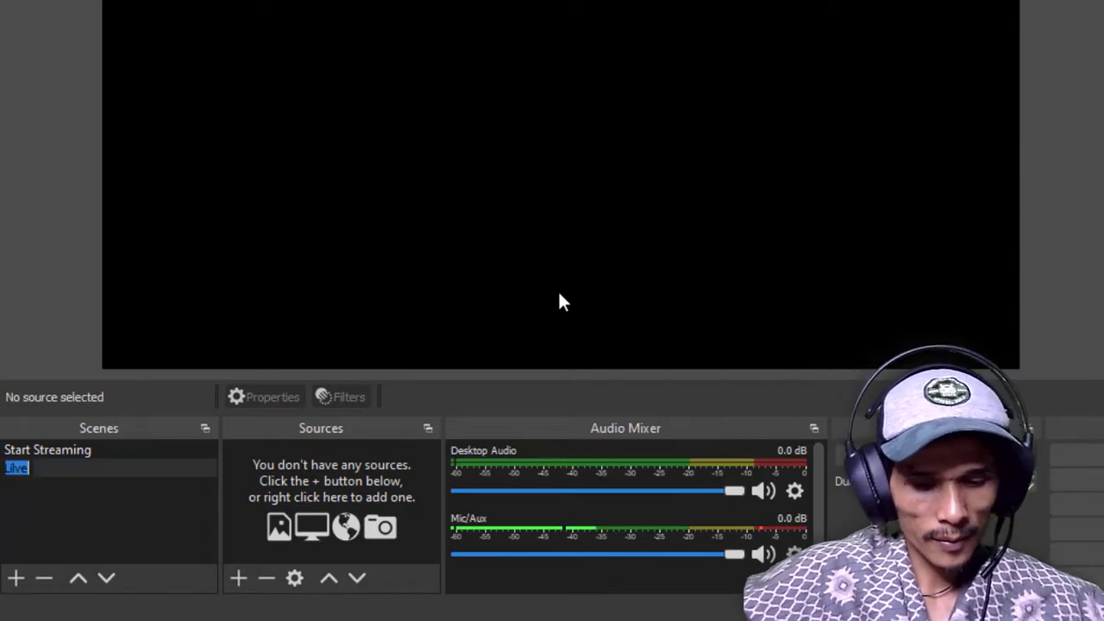
key("Return")
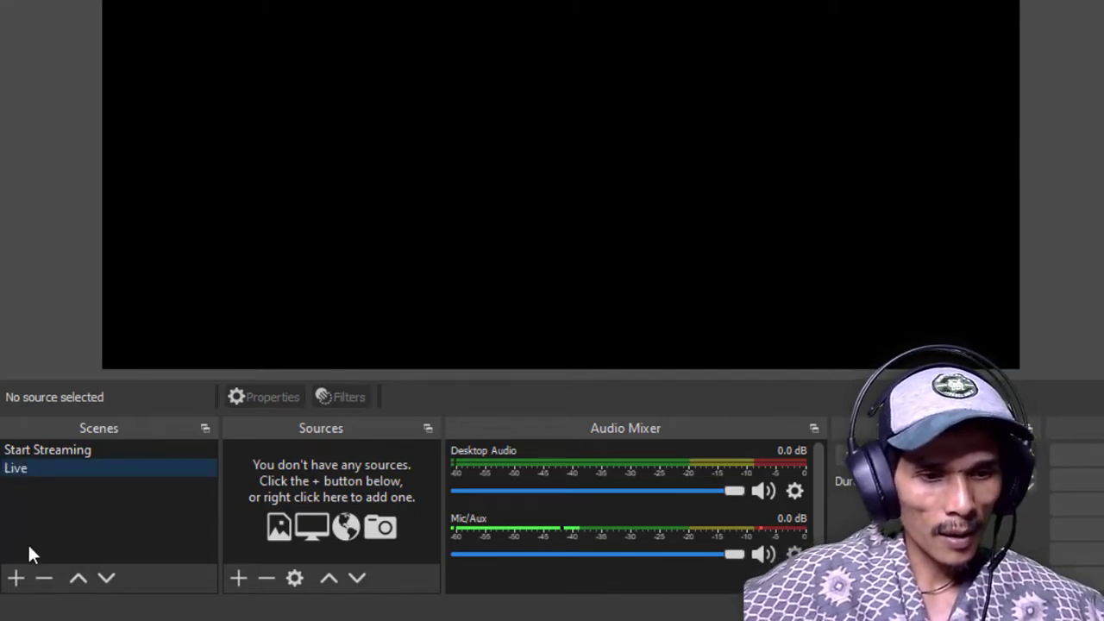
Add a third scene named "Chat", discarding the first name attempt "Selesai"
left_click(16, 577)
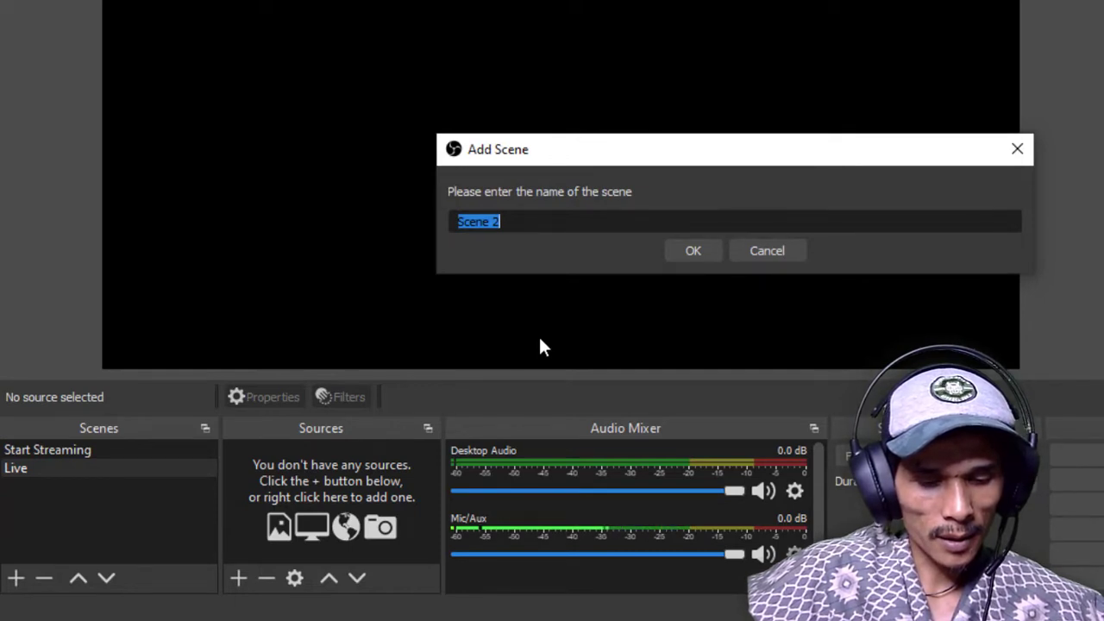
type("Selesai")
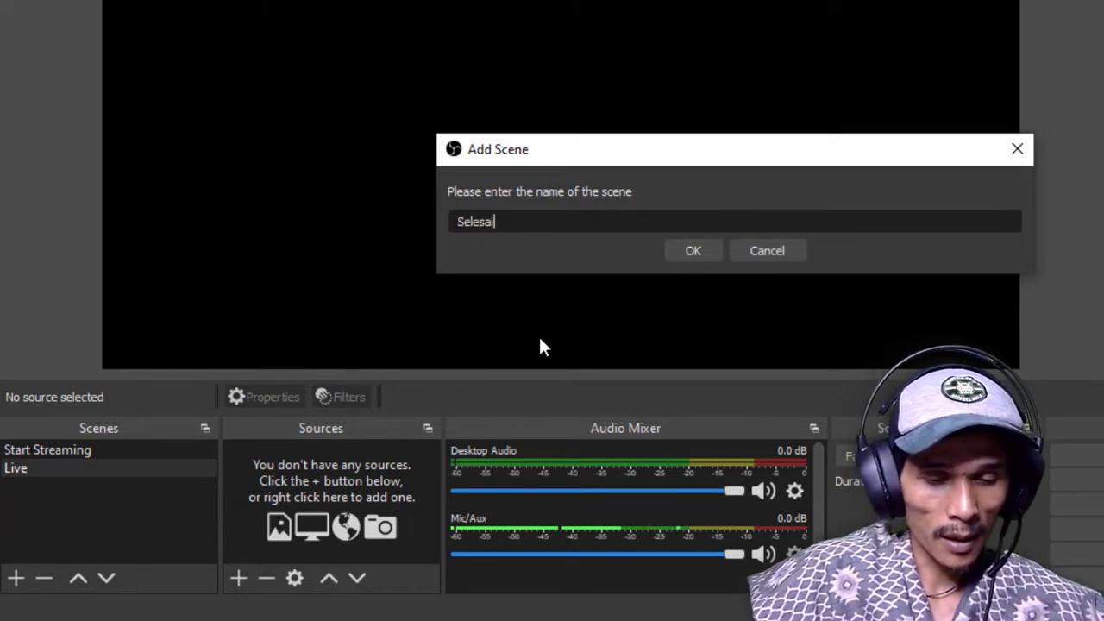
key("BackSpace")
key("BackSpace")
key("BackSpace")
key("BackSpace")
key("BackSpace")
key("BackSpace")
key("BackSpace")
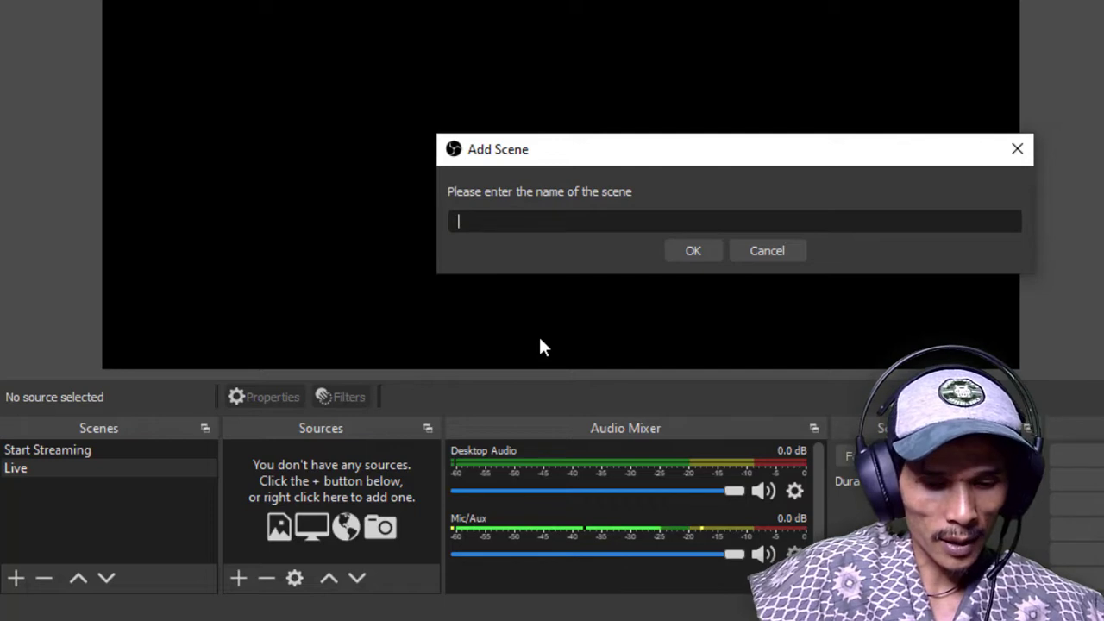
type("Chat")
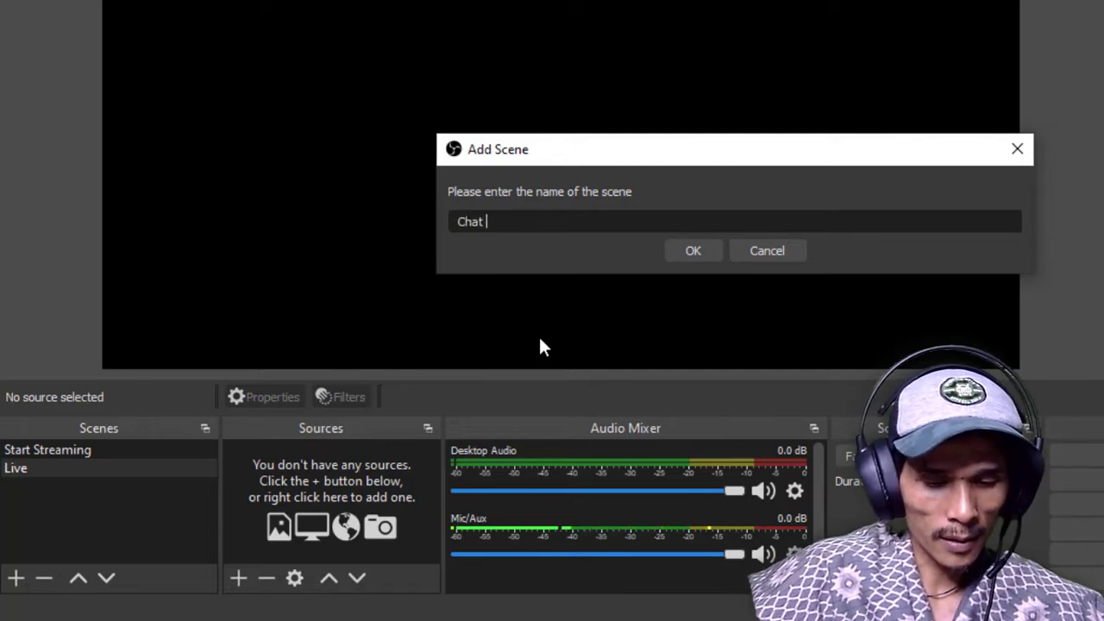
key("BackSpace")
key("Return")
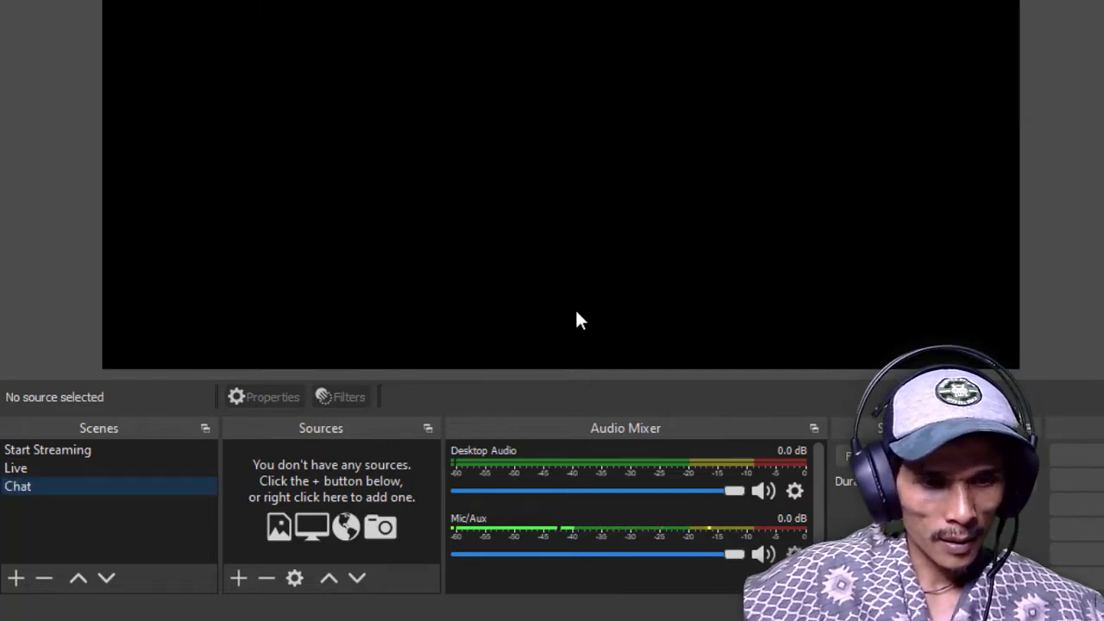
Add a fourth scene named "Penutup" for the end of the stream
left_click(15, 577)
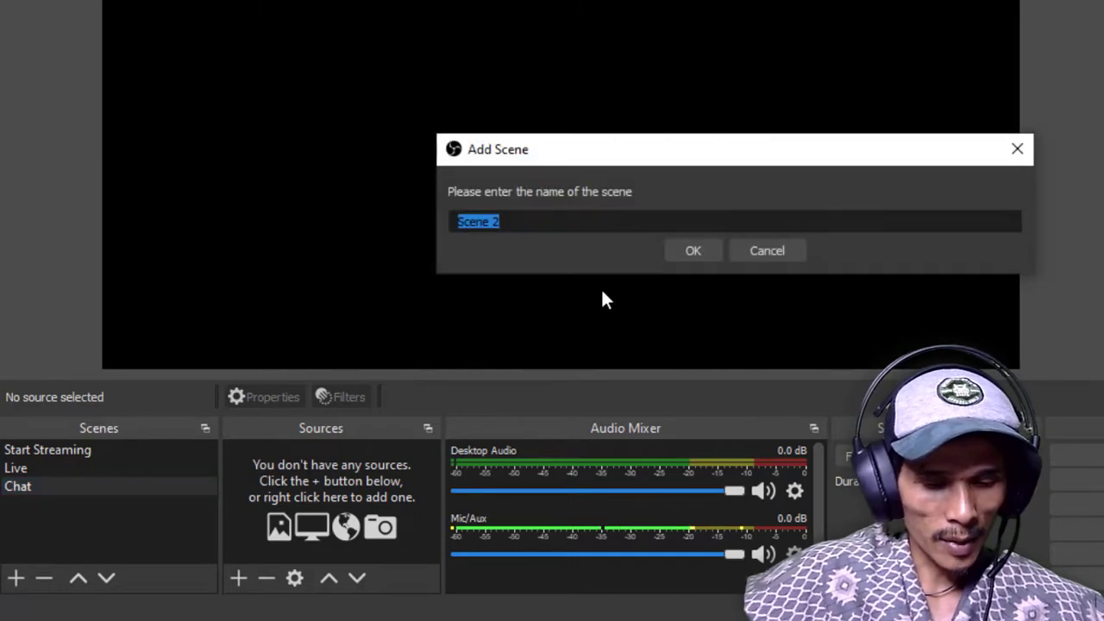
type("Penutup")
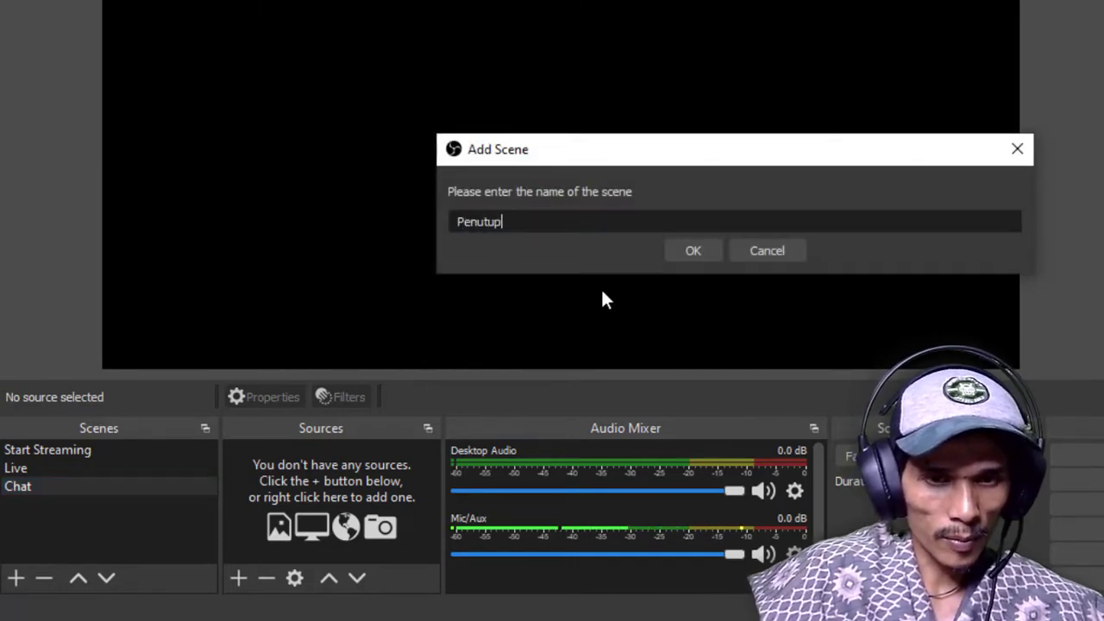
left_click(689, 251)
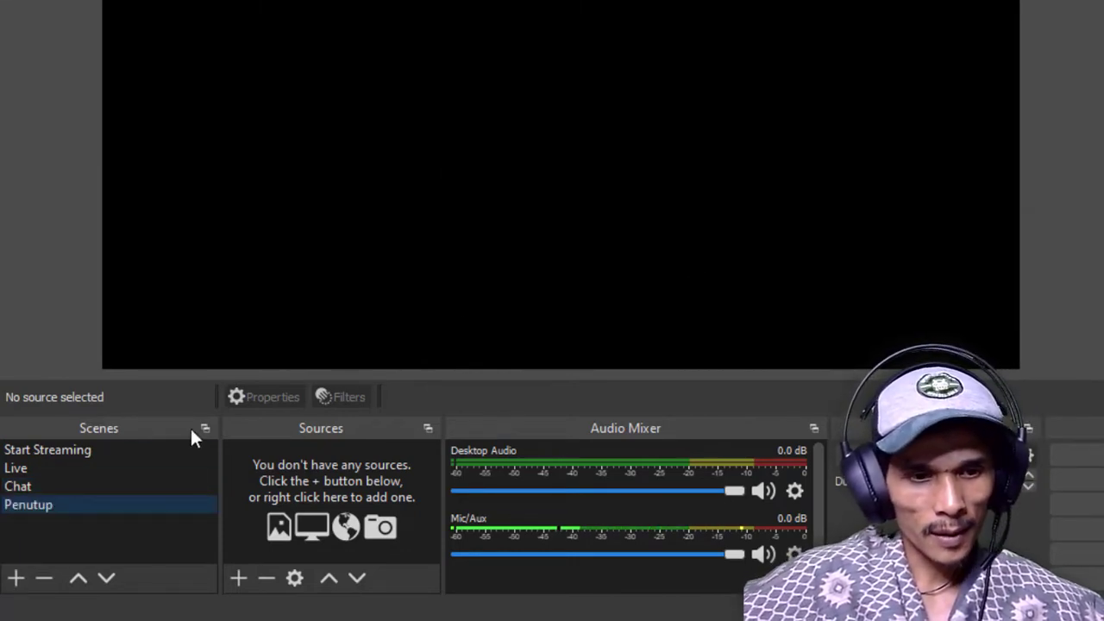
Rename the "Start Streaming" scene as "Intro"
left_click(89, 448)
left_click(92, 446)
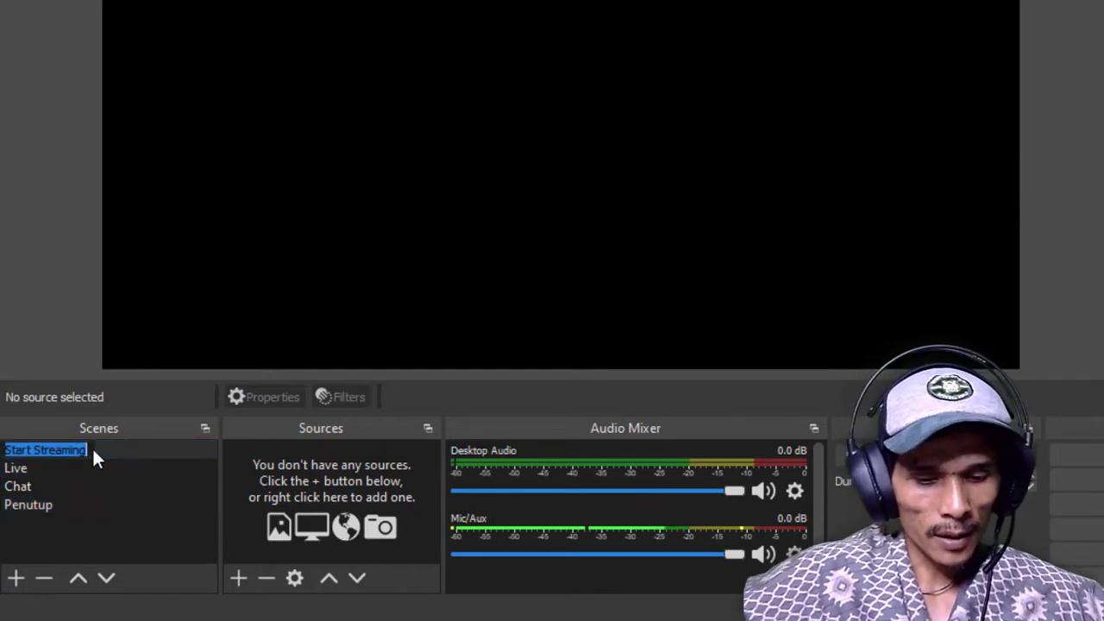
type("Intro")
key("Return")
key("Down")
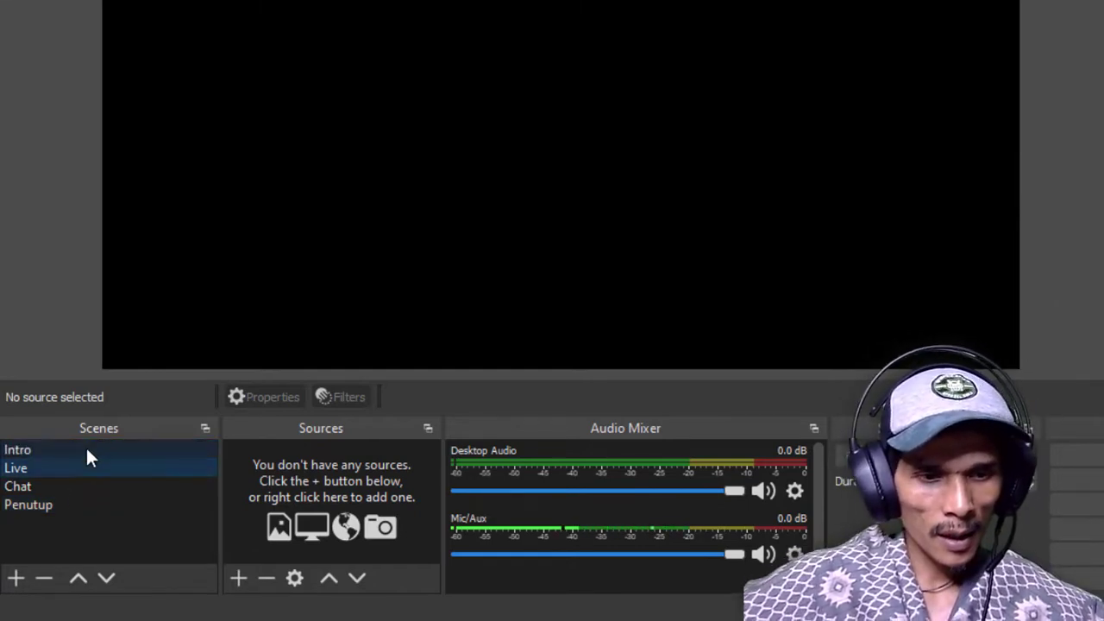
Add the existing Mic/Aux device as an Audio Input Capture source in the Intro scene
left_click(87, 449)
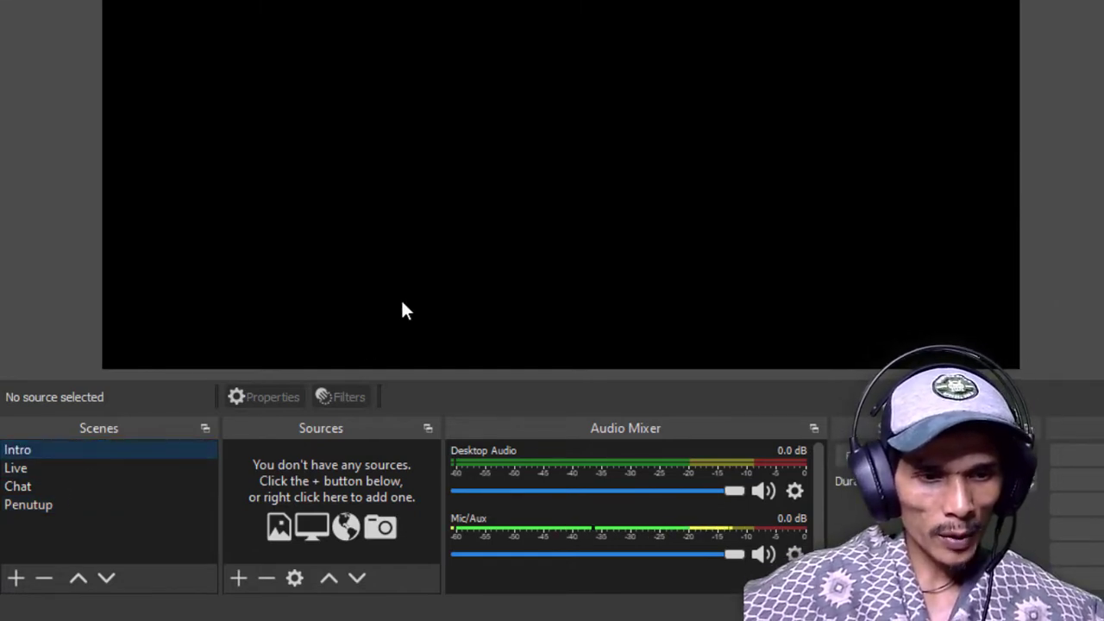
left_click(244, 579)
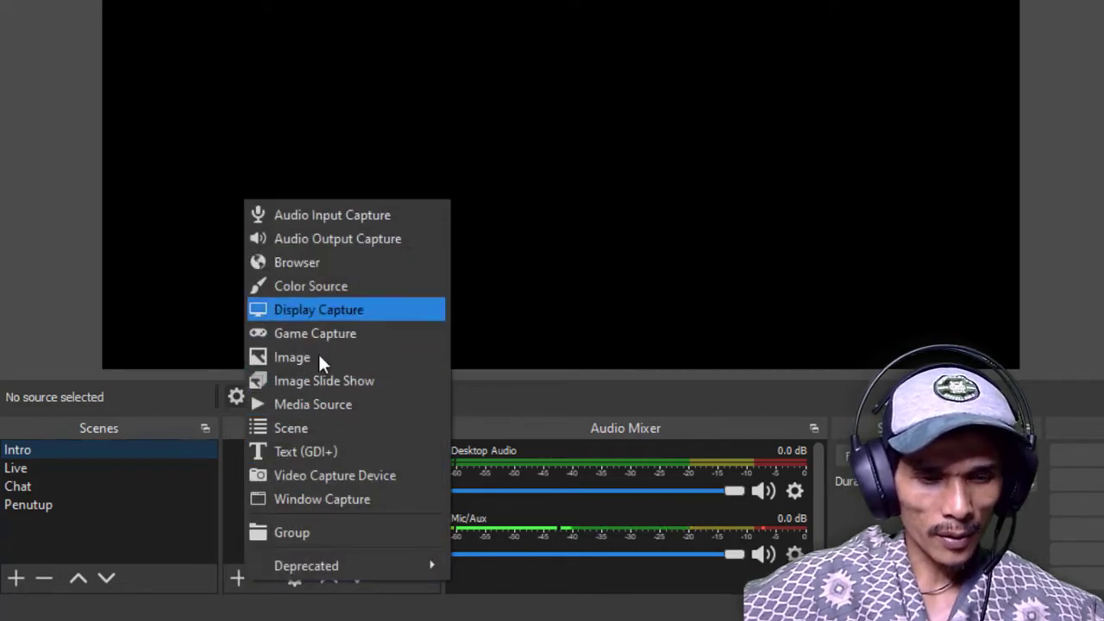
left_click(48, 450)
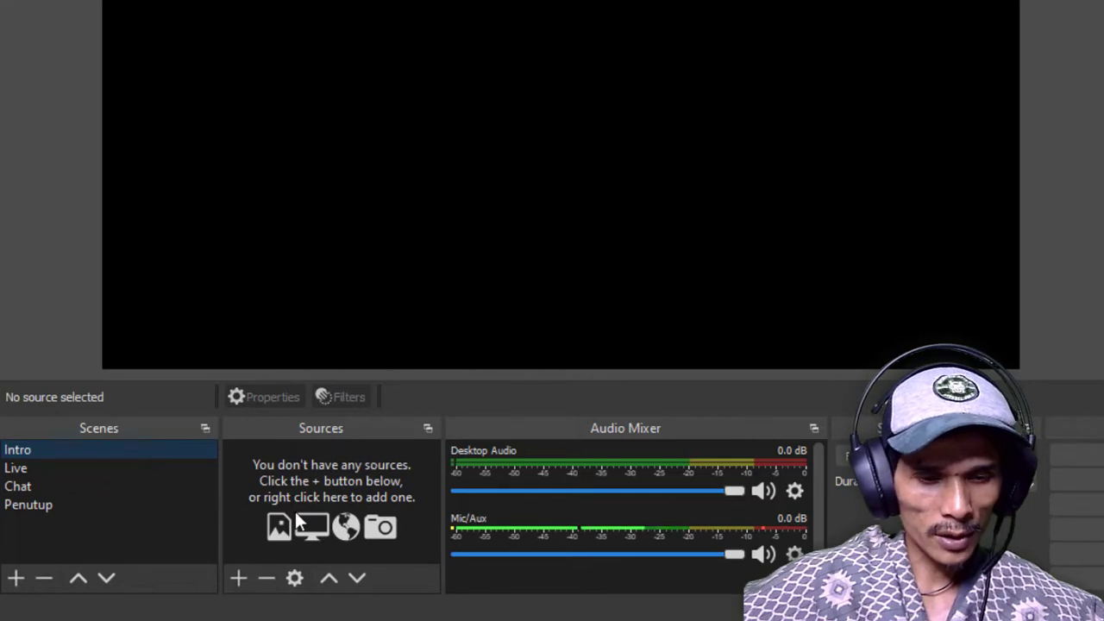
left_click(238, 576)
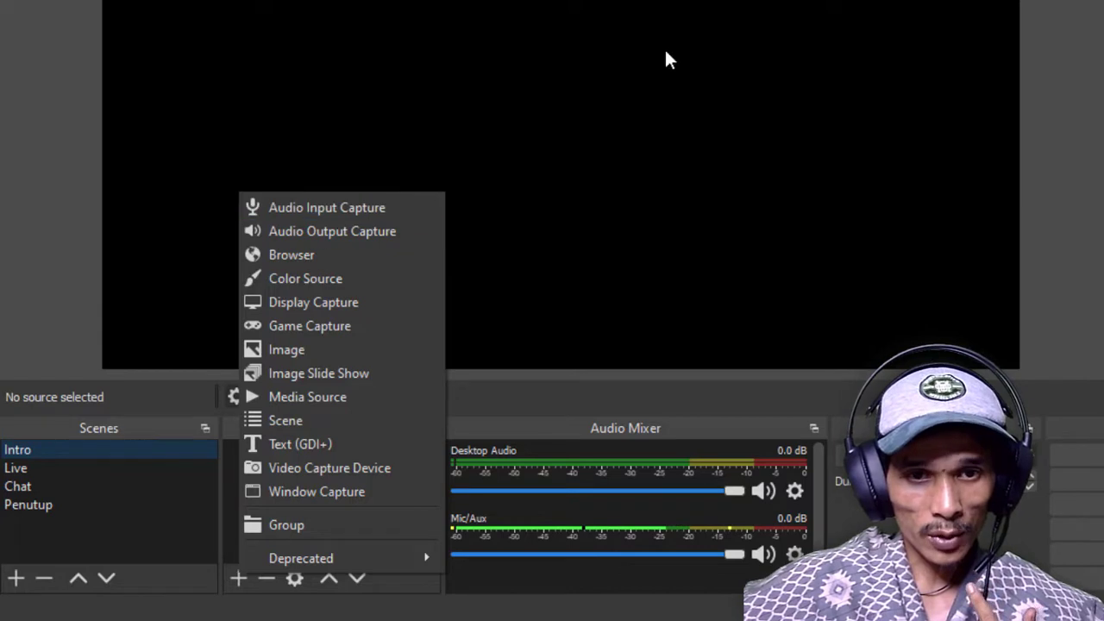
left_click(271, 208)
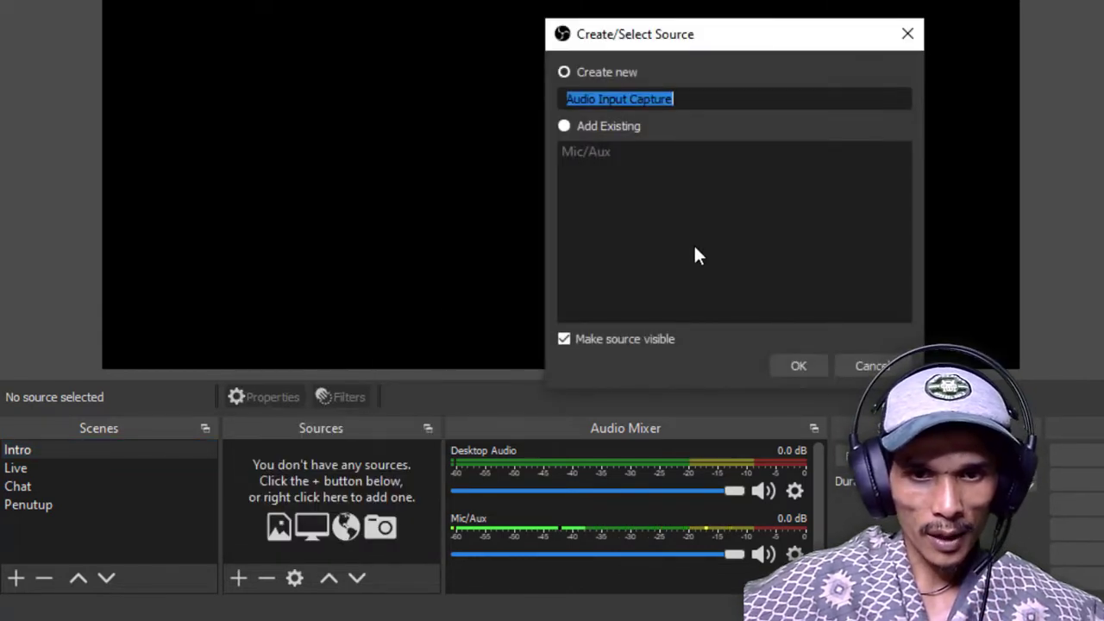
left_click(587, 126)
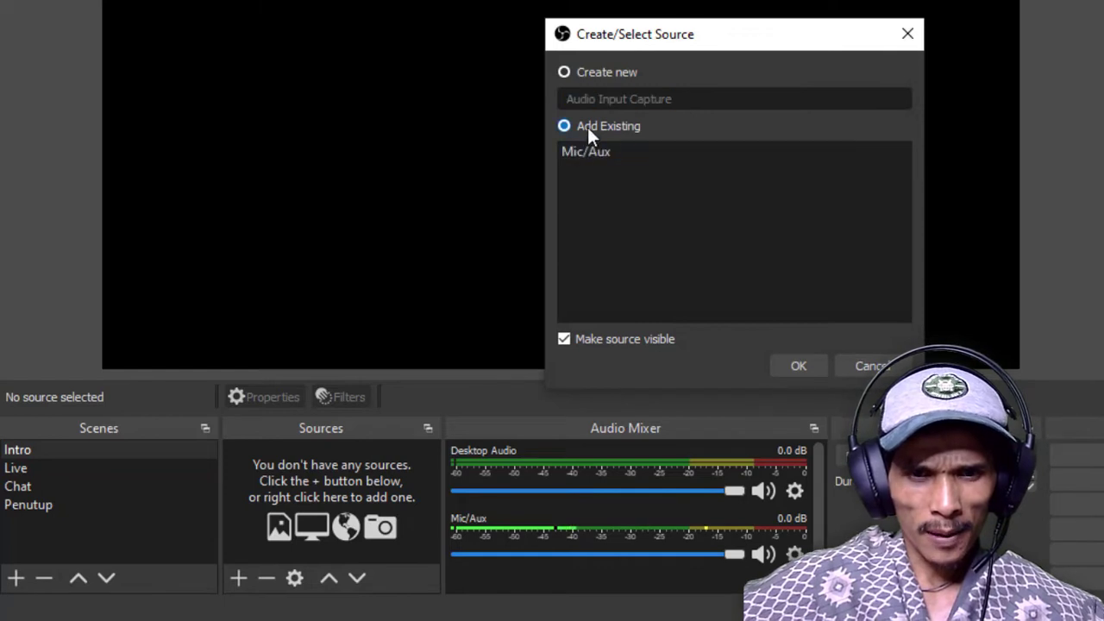
left_click(575, 150)
left_click(798, 365)
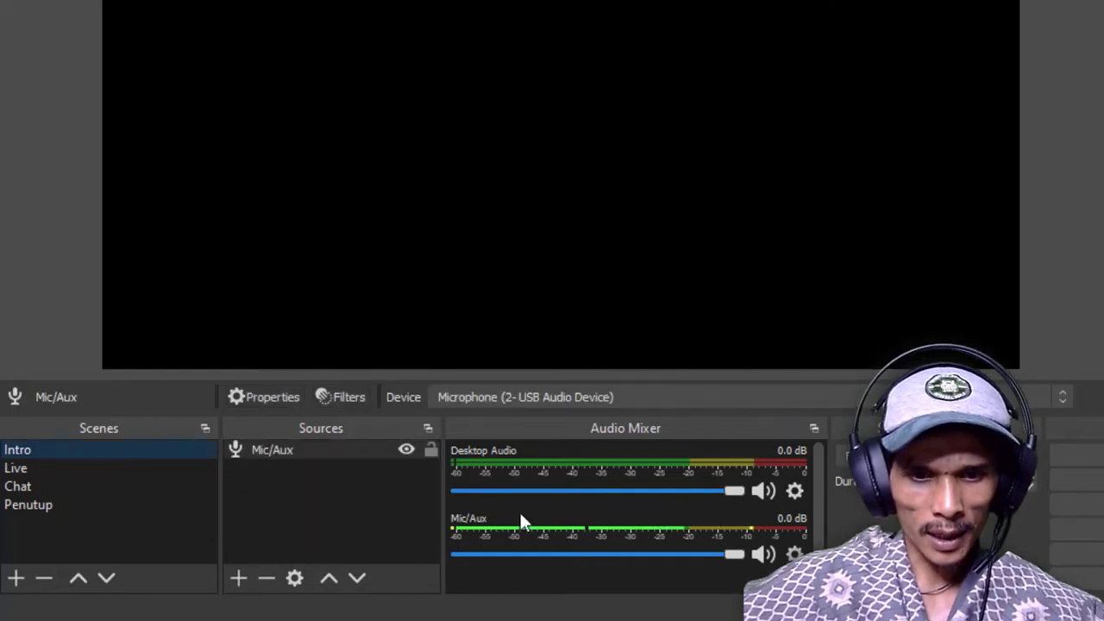
Create a new Media Source named "Video Intro" in the Intro scene
left_click(238, 578)
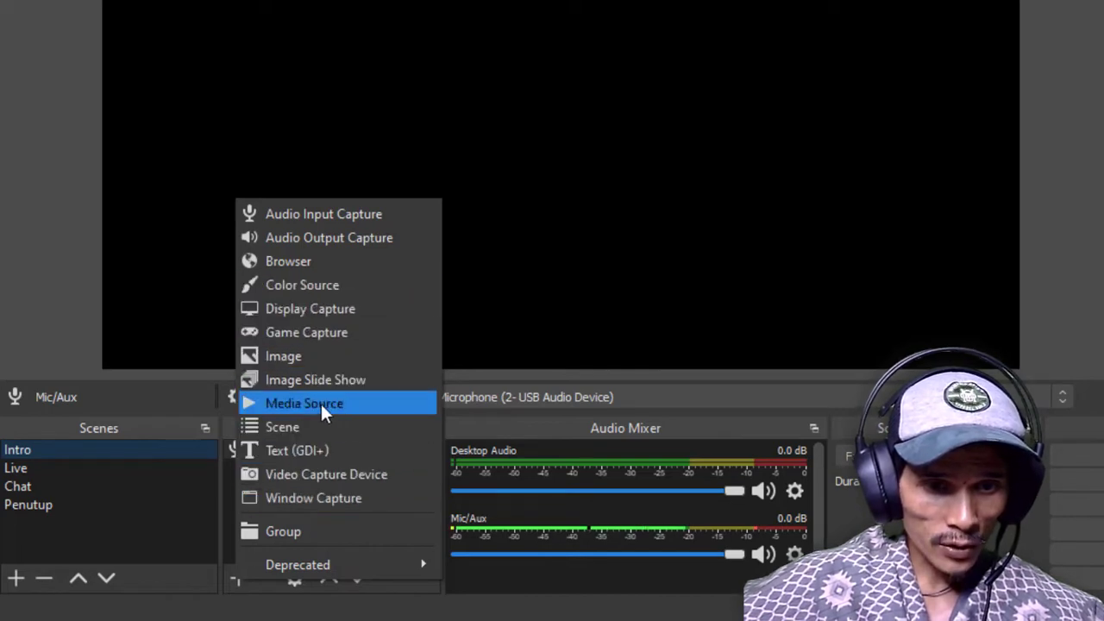
left_click(273, 403)
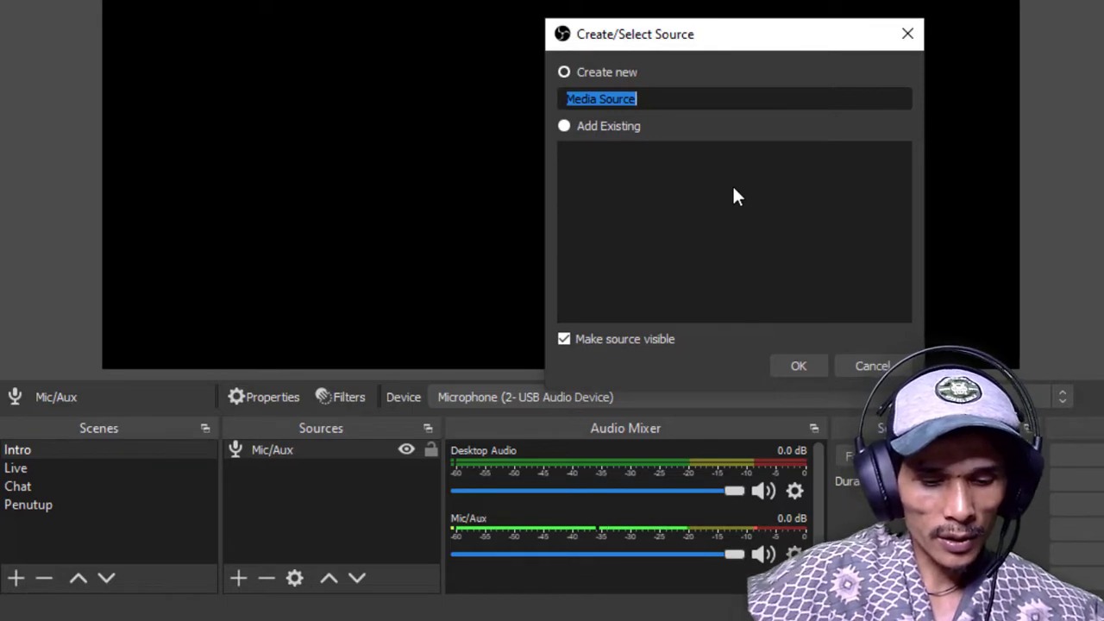
key("BackSpace")
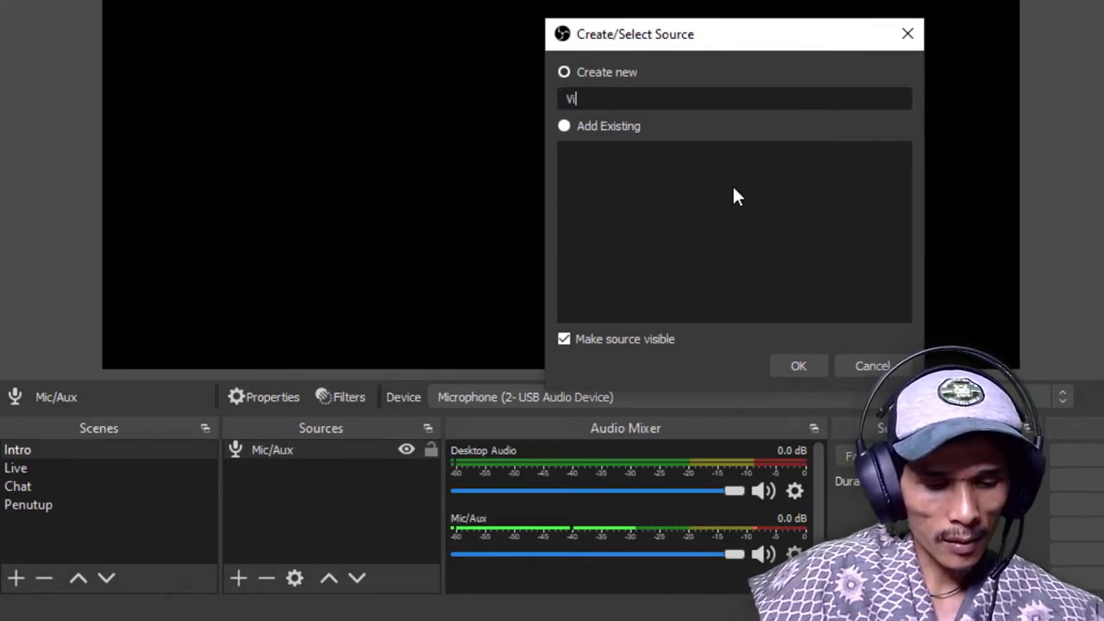
type("V")
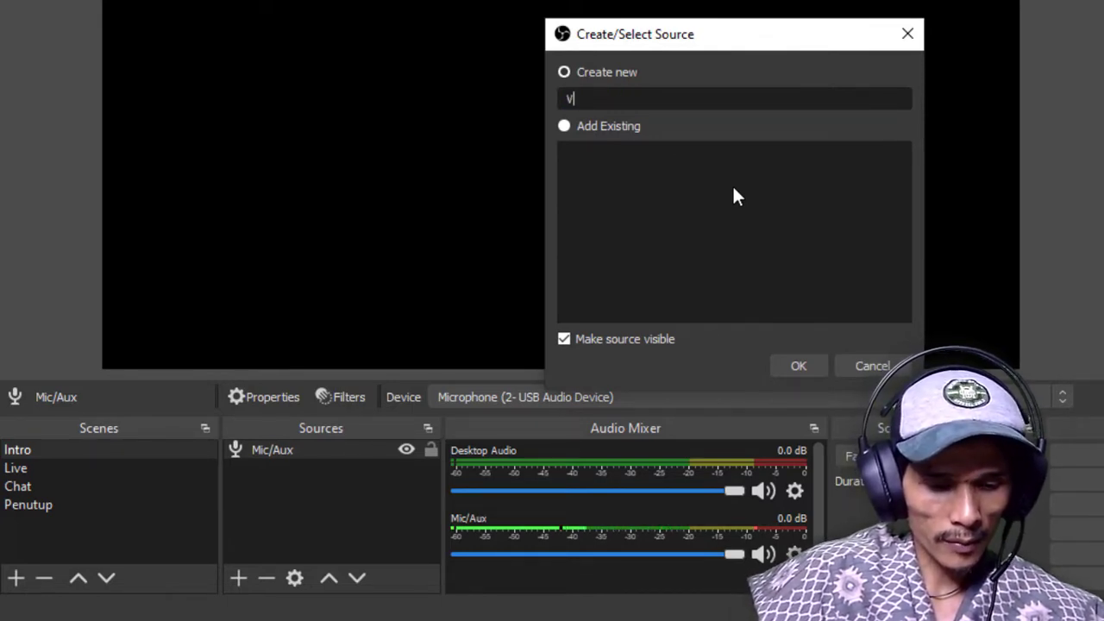
type("ideo Intro")
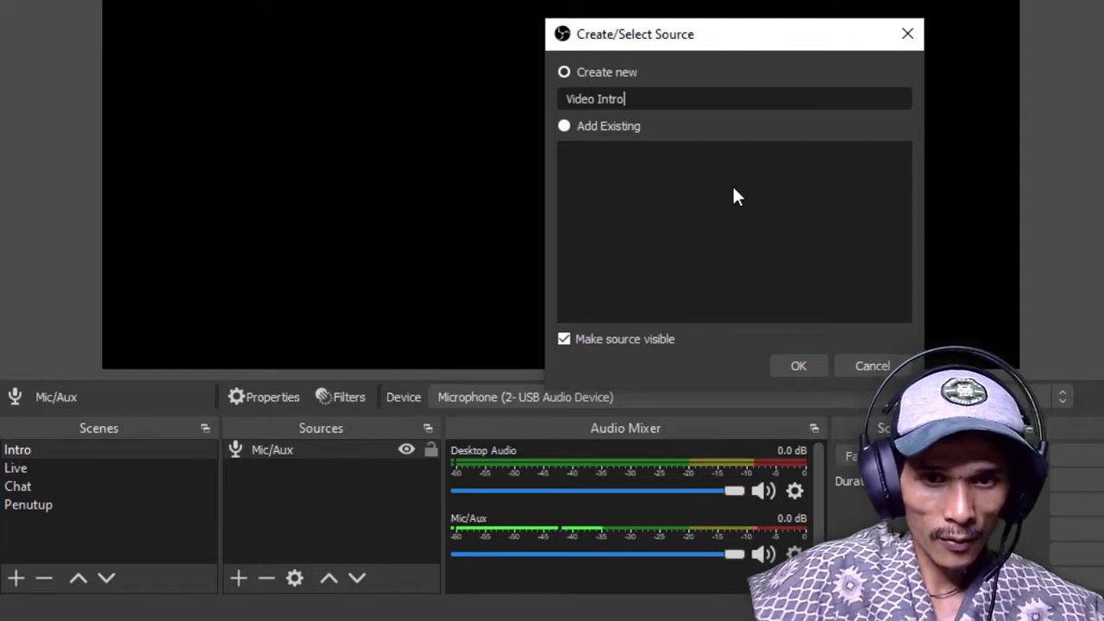
left_click(794, 366)
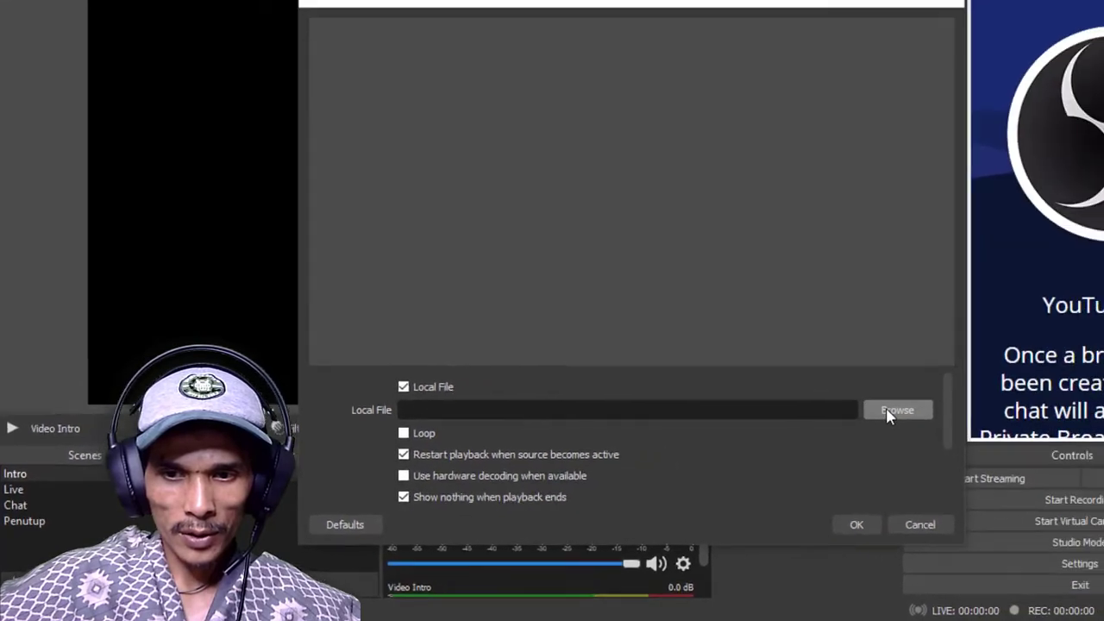
Load Intro Rhantech 2021-2.mp4 from F:/Bahan/Intro into the Video Intro source and turn on Loop
left_click(1035, 379)
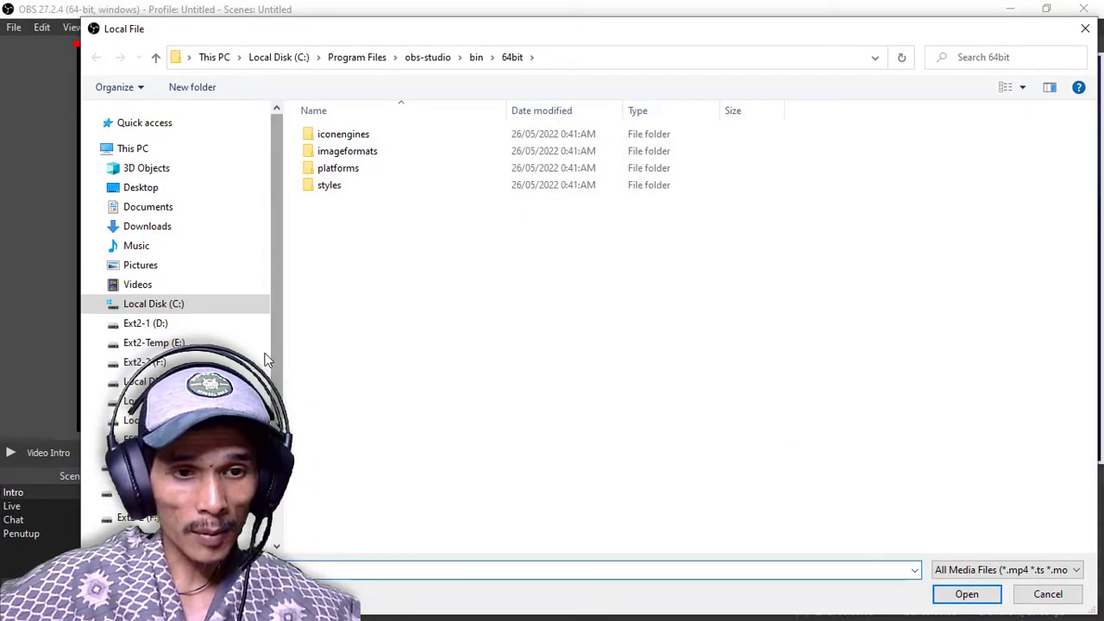
left_click(144, 362)
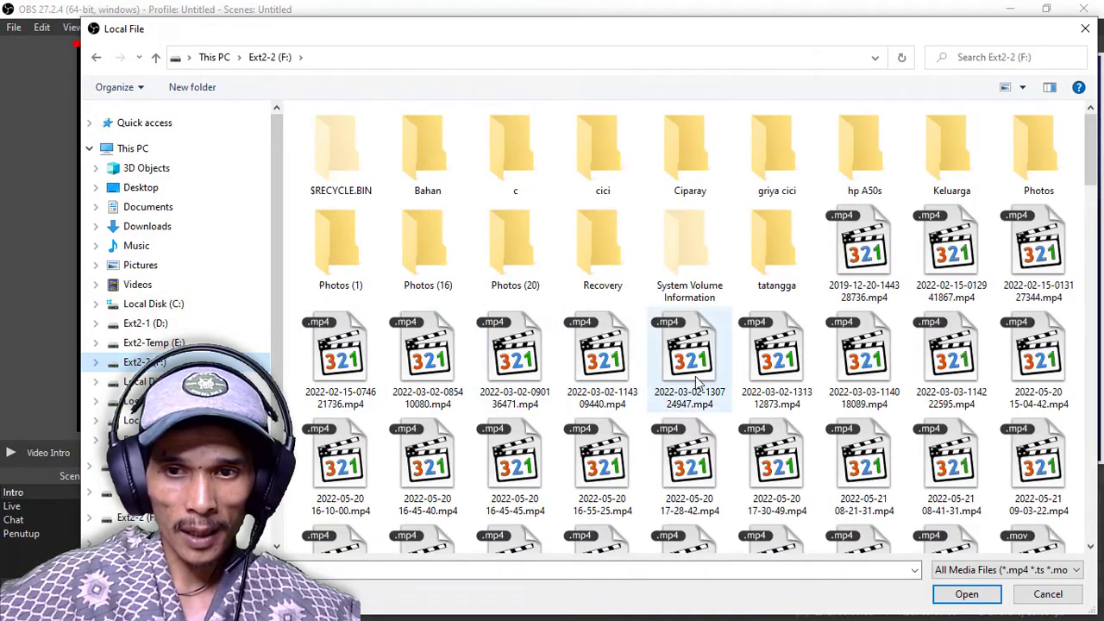
left_click(966, 299)
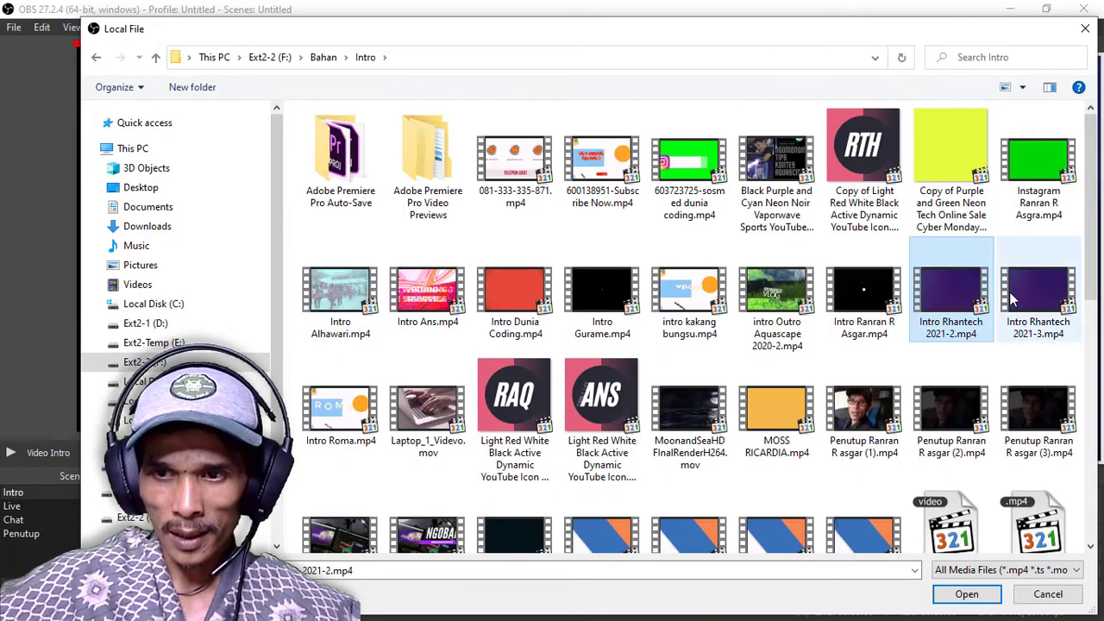
left_click(966, 594)
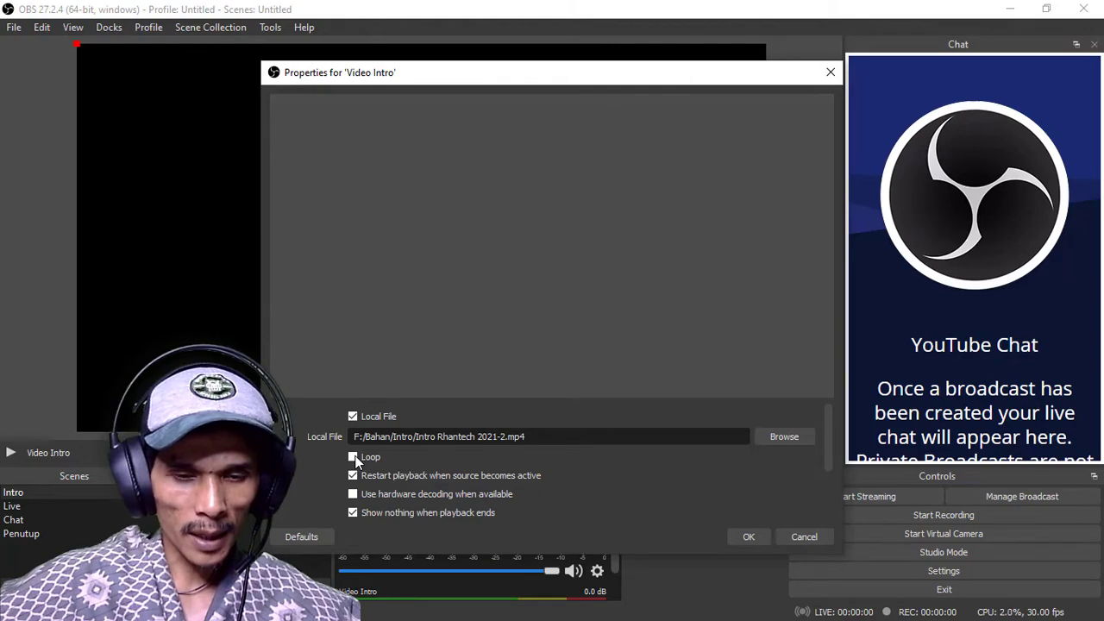
left_click(352, 457)
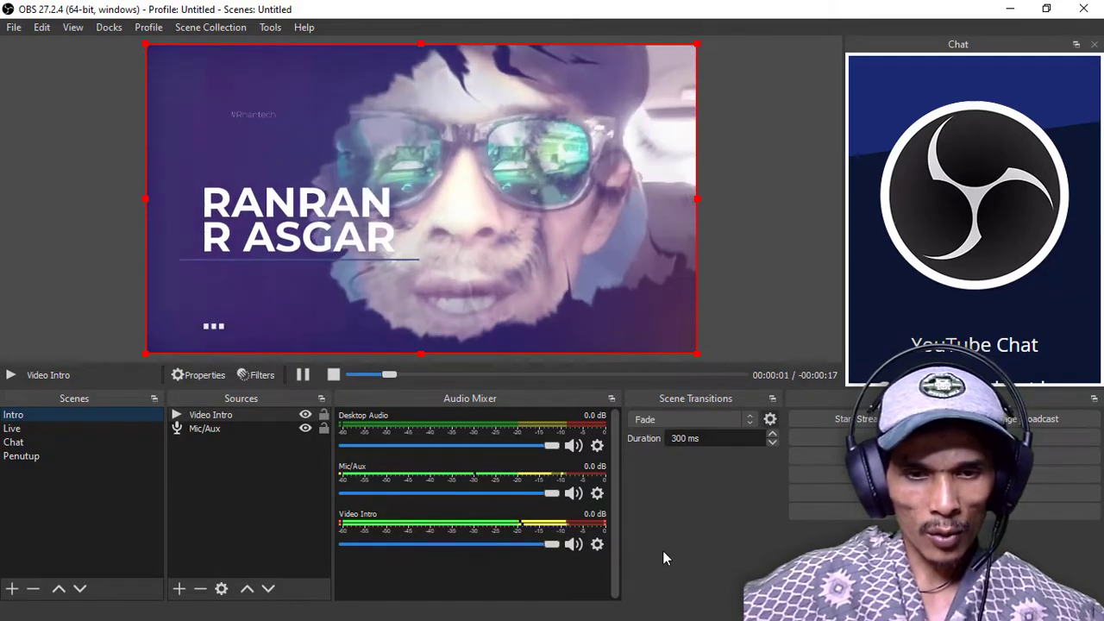
Mute the Video Intro, Mic/Aux and Desktop Audio channels in the mixer, and unmute all three again
left_click(574, 544)
left_click(573, 492)
left_click(573, 445)
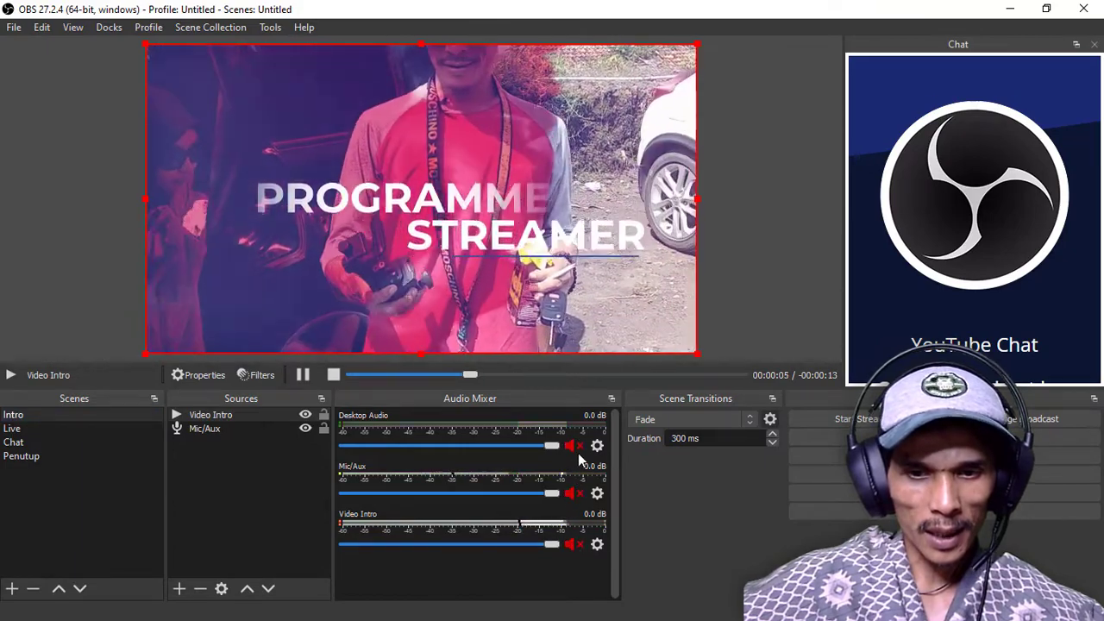
left_click(573, 445)
left_click(573, 492)
left_click(573, 544)
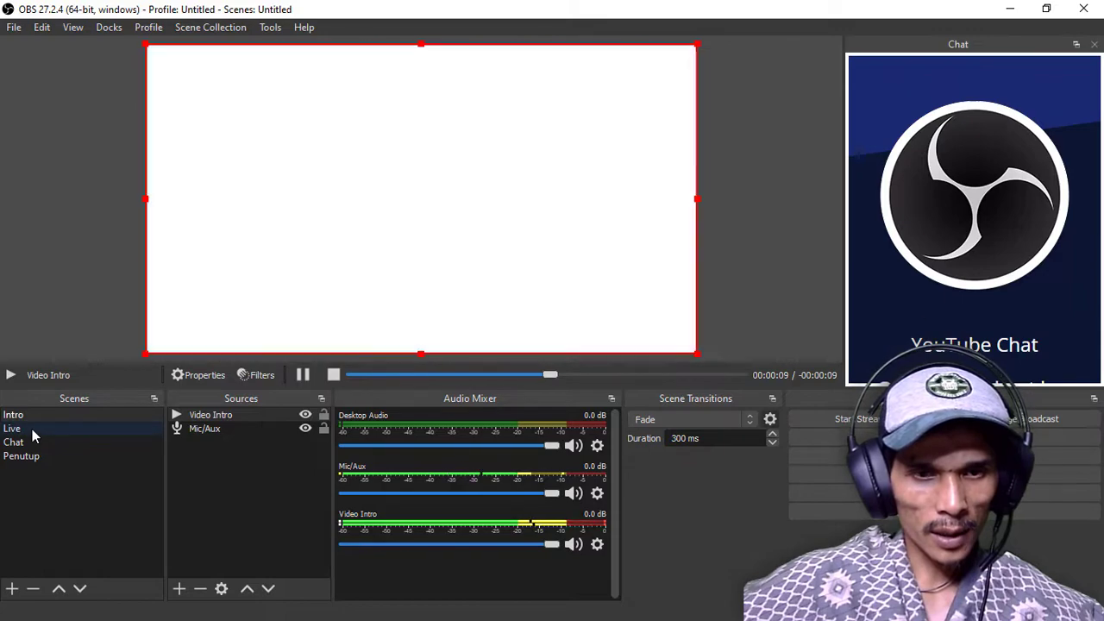
Switch to the Live scene and back to Intro to preview the transition between them
left_click(32, 428)
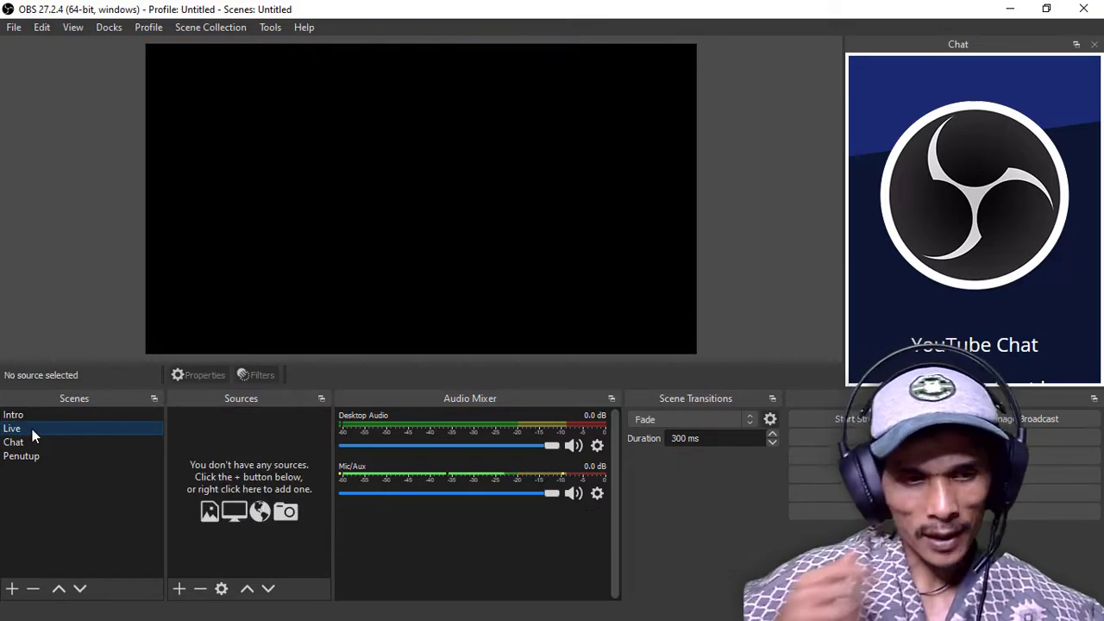
left_click(77, 415)
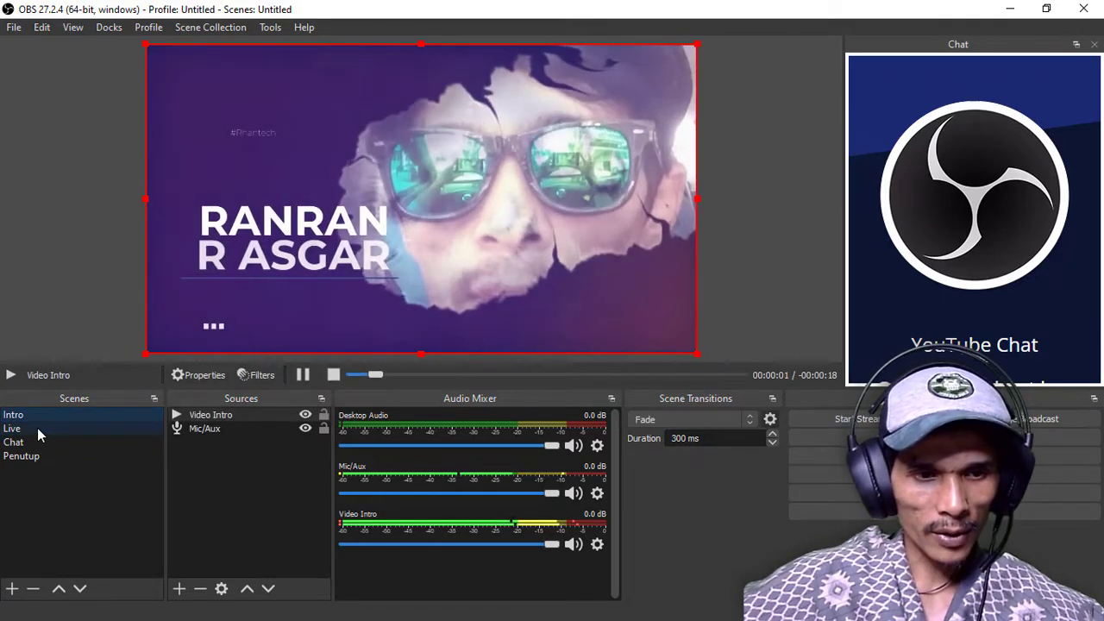
Create a new Display Capture source named "Minitor 1" in the Live scene
left_click(37, 428)
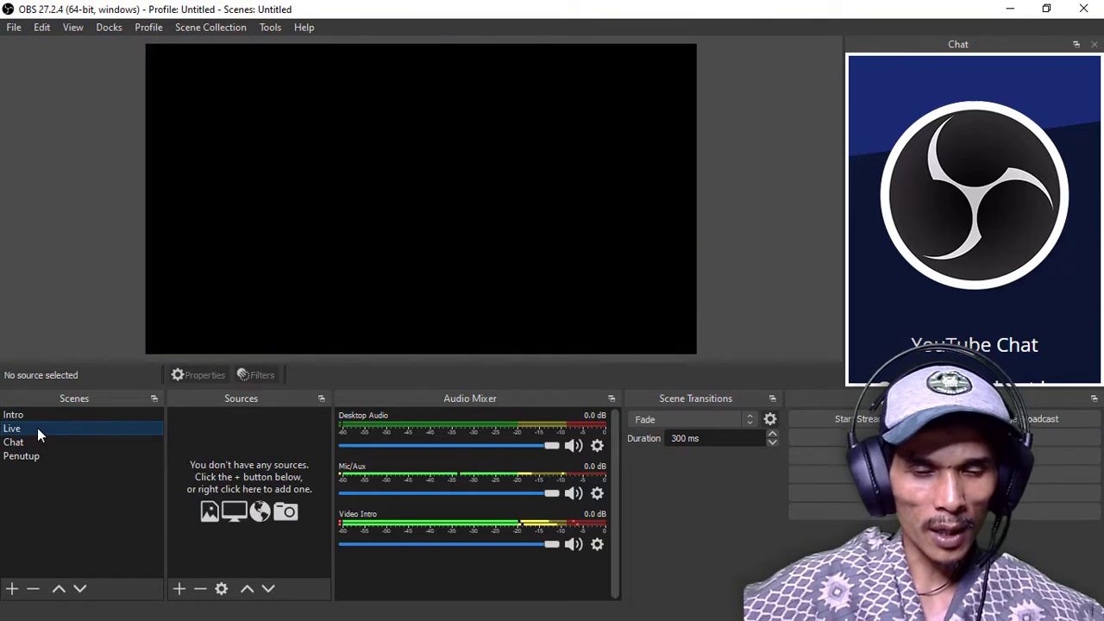
left_click(178, 589)
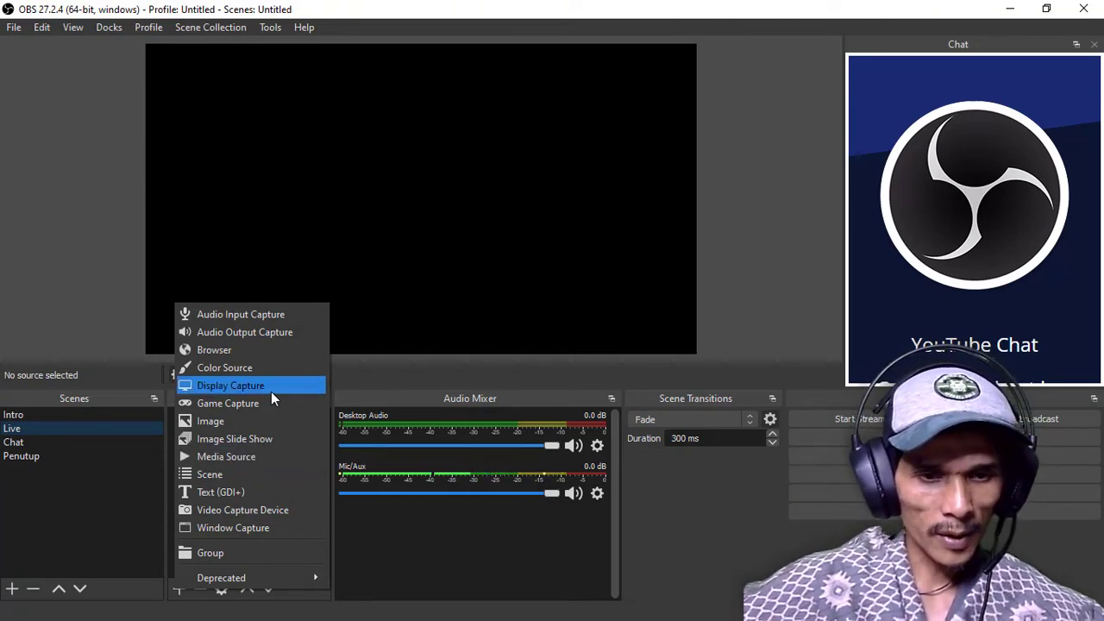
left_click(211, 389)
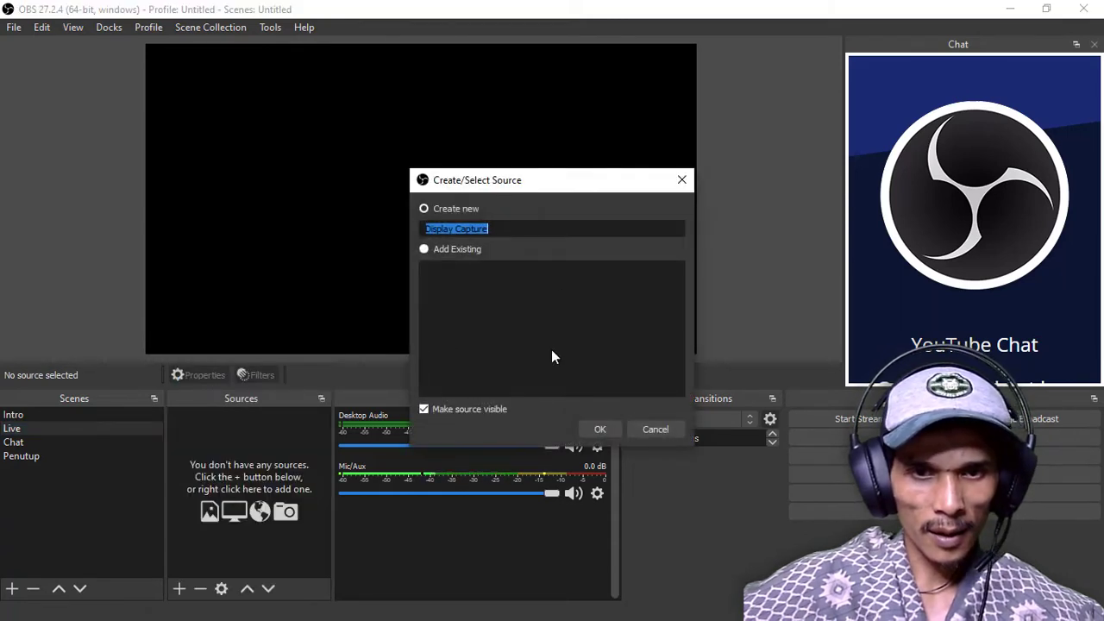
type("Minot")
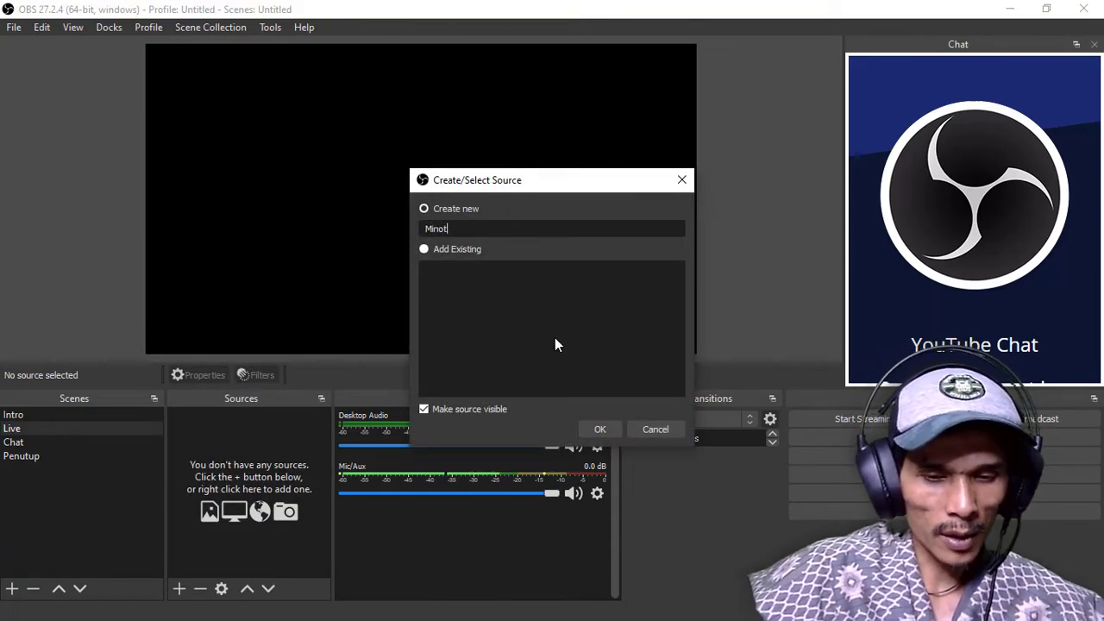
key("BackSpace")
key("BackSpace")
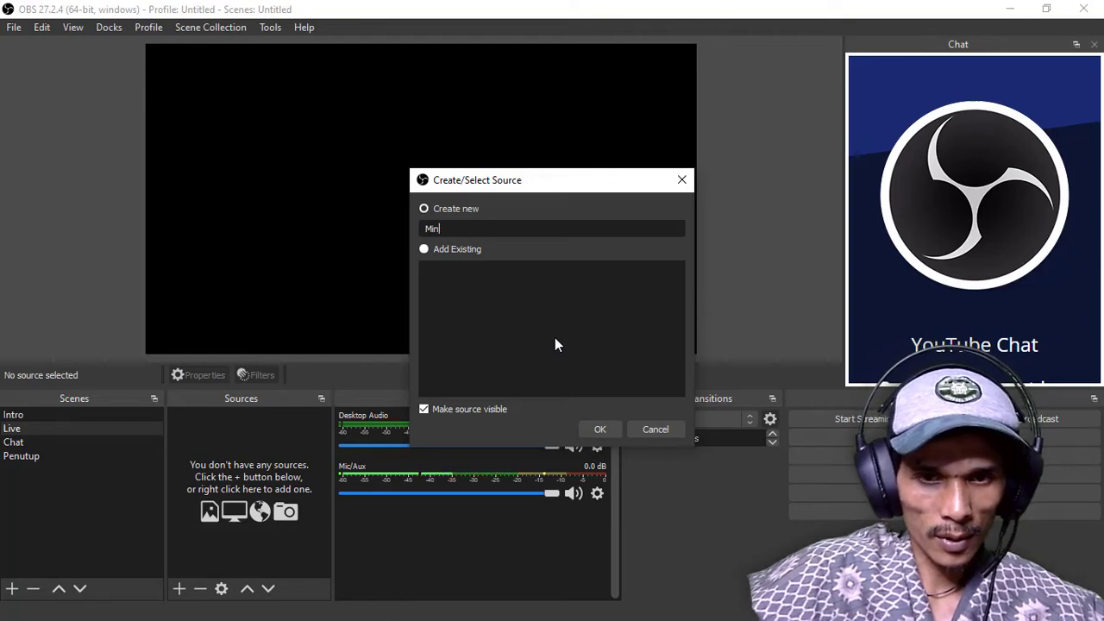
type("itor 1")
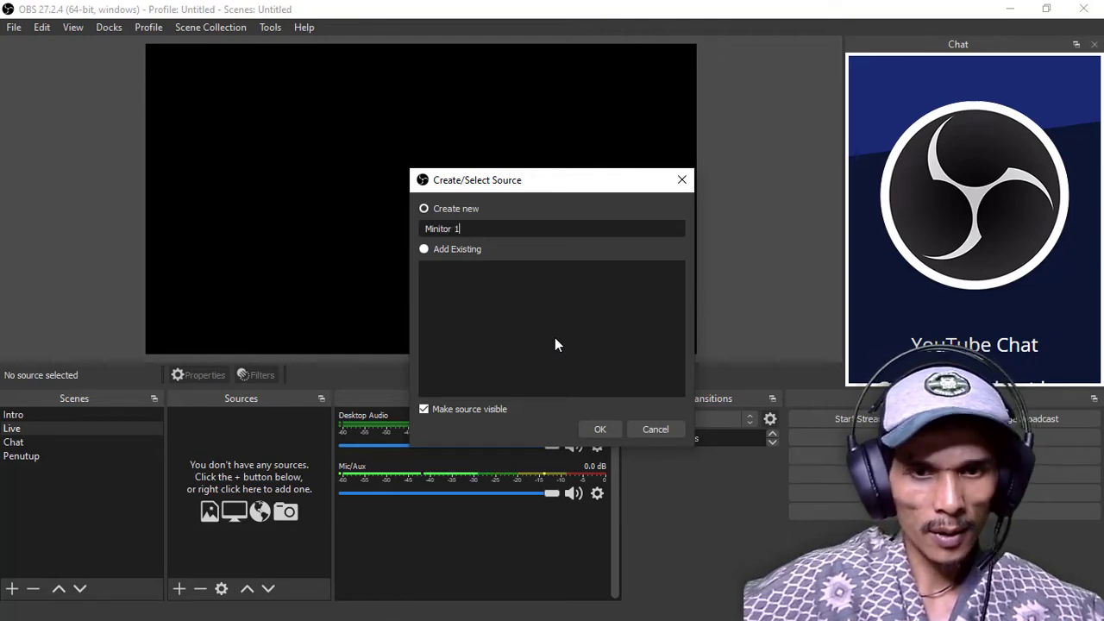
left_click(599, 429)
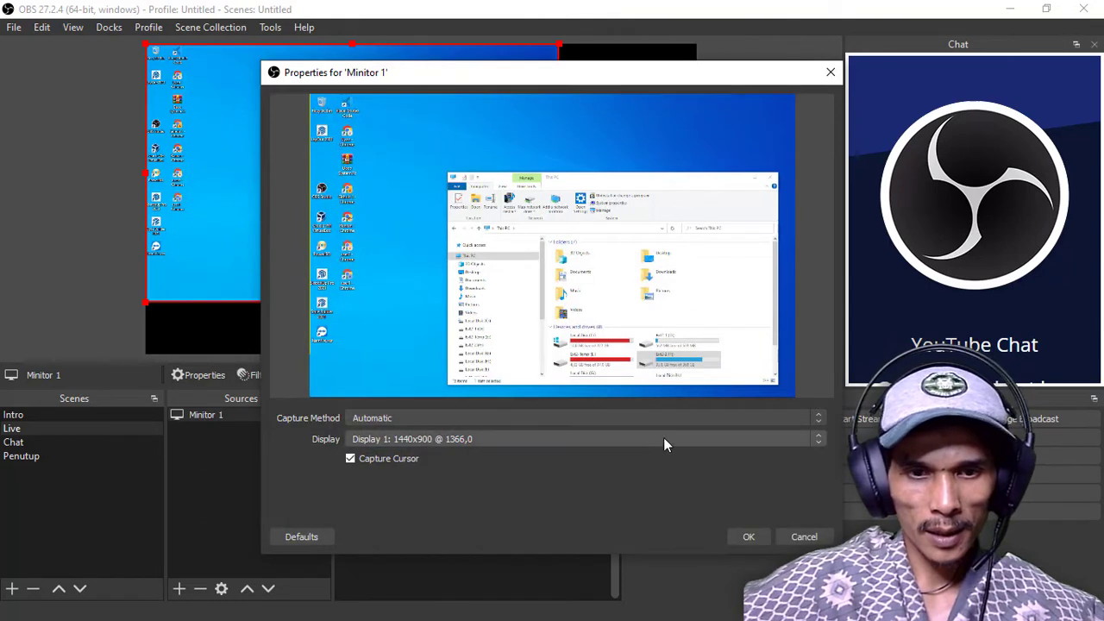
Keep Display 1: 1440x900 @ 1366,0 as the captured display for Minitor 1 and accept its properties
left_click(523, 438)
left_click(523, 437)
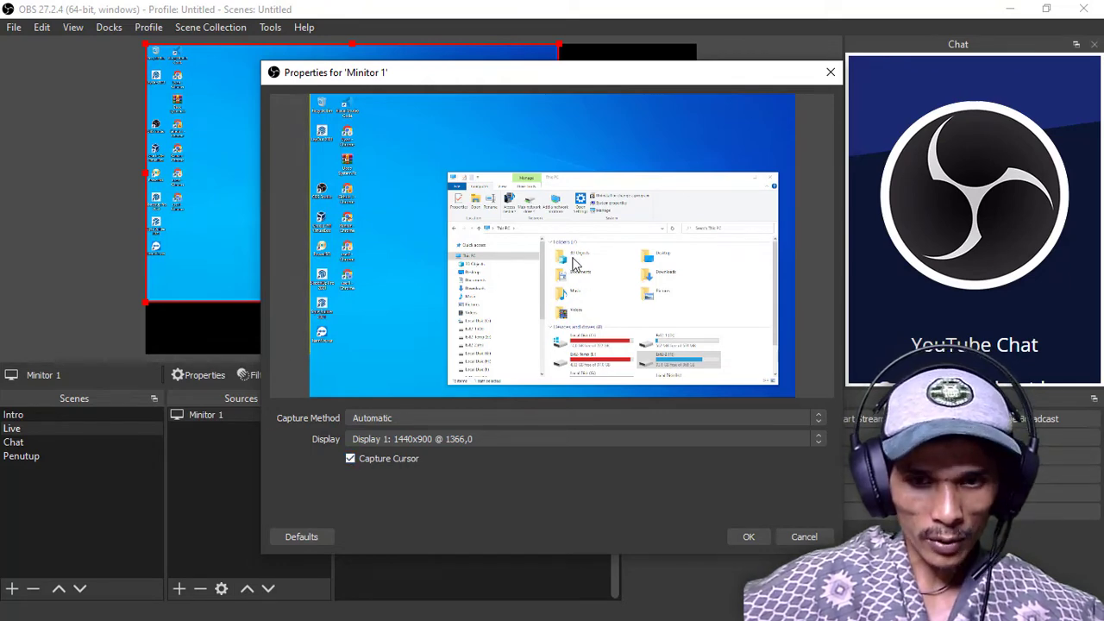
left_click(747, 536)
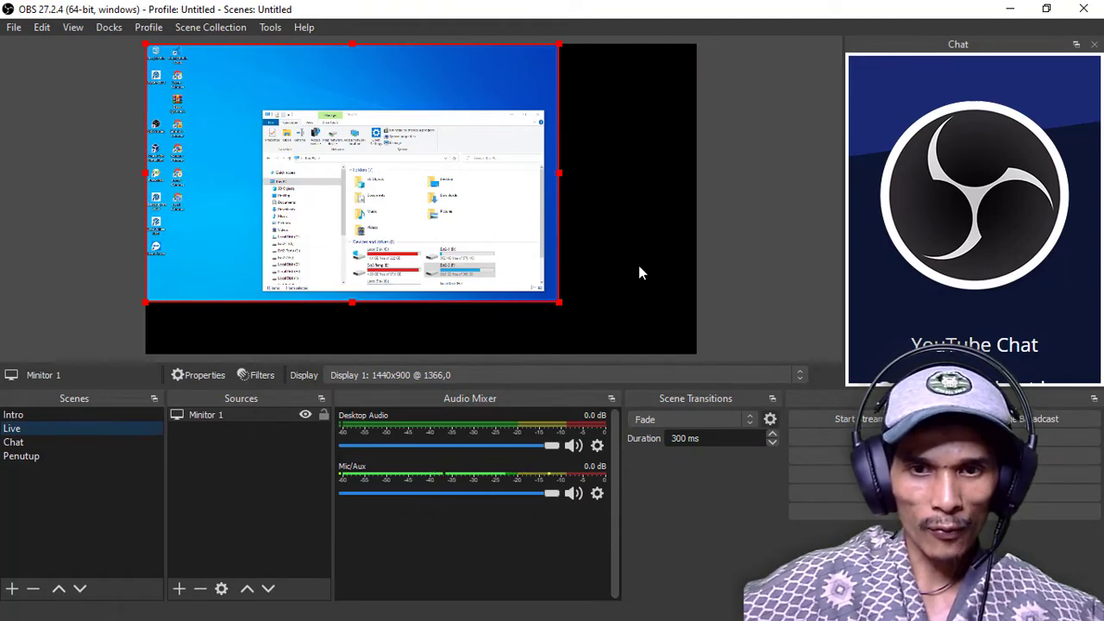
Stretch the Minitor 1 display capture to the screen so it fills the whole canvas
left_click_drag(559, 303, 580, 315)
right_click(335, 155)
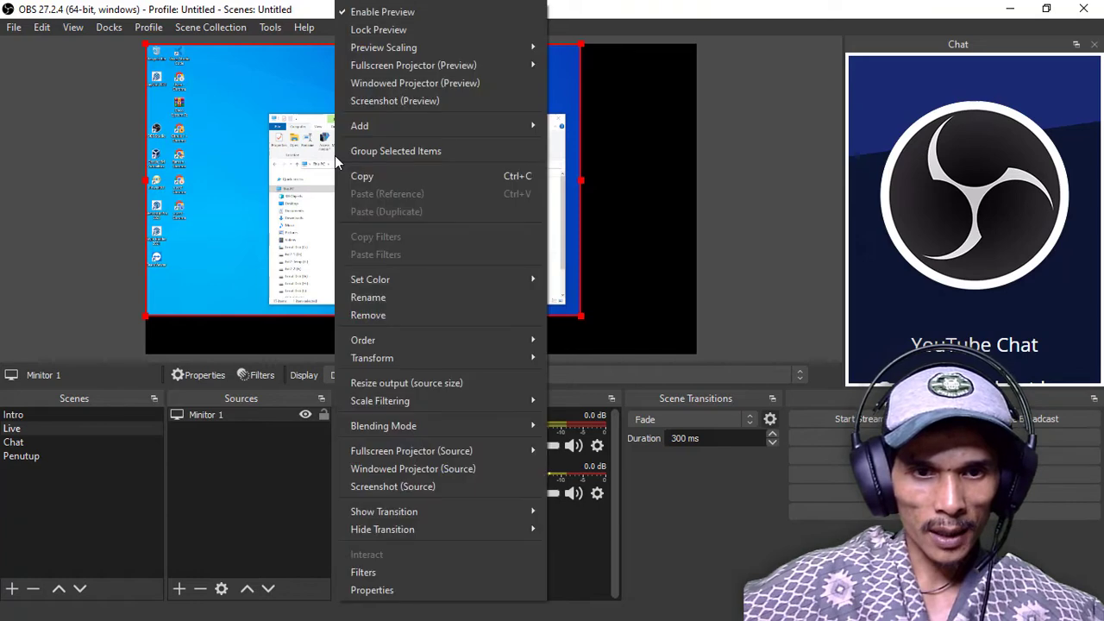
mouse_move(443, 358)
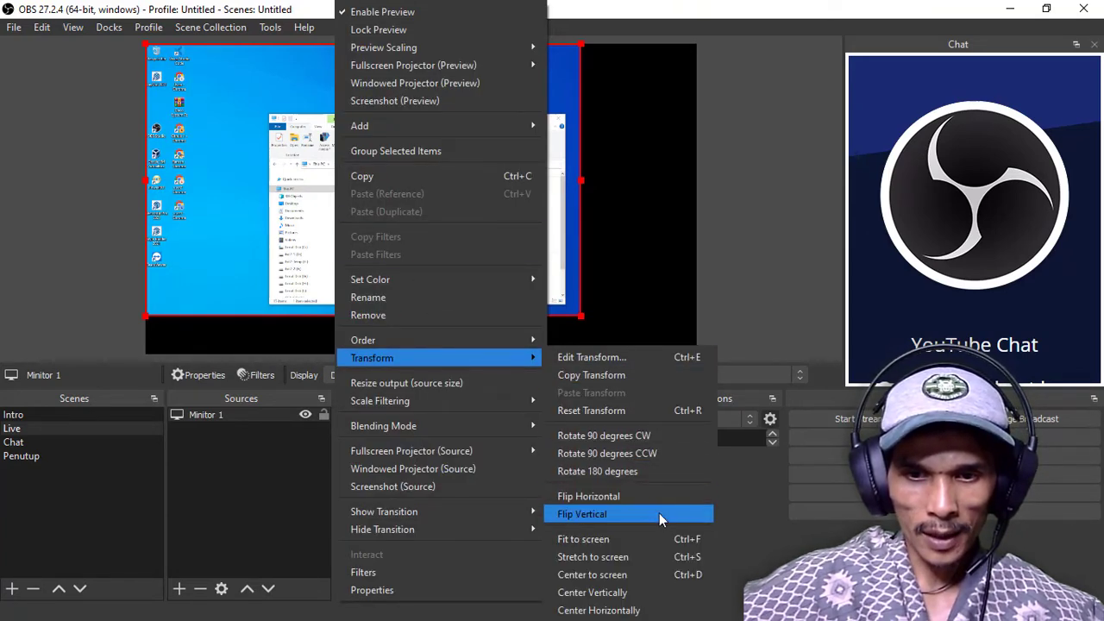
left_click(623, 557)
left_click(705, 206)
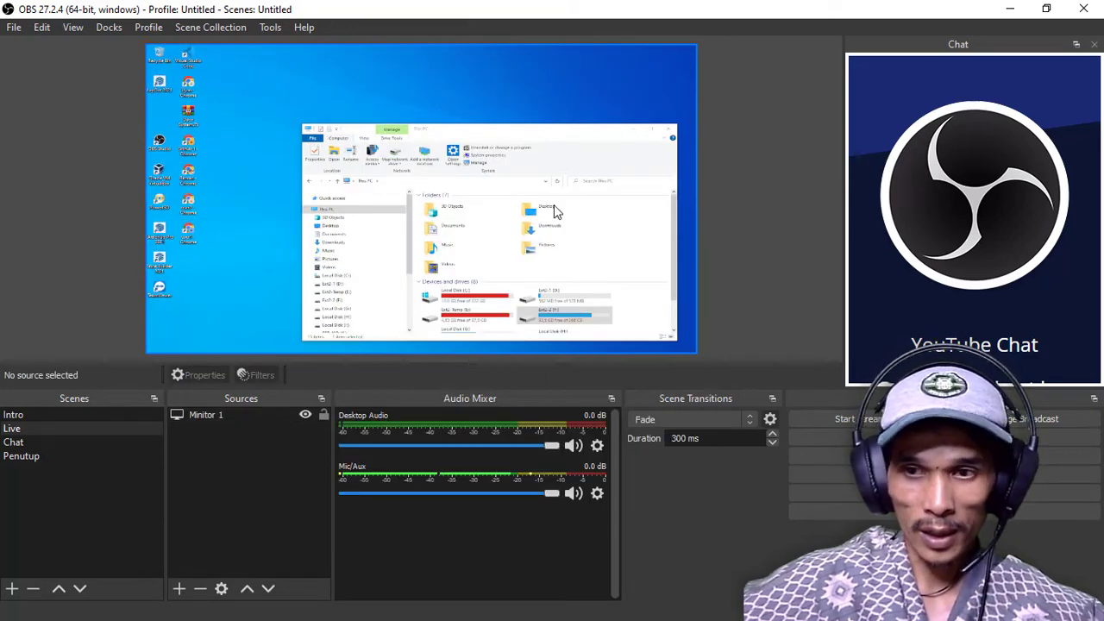
left_click(431, 178)
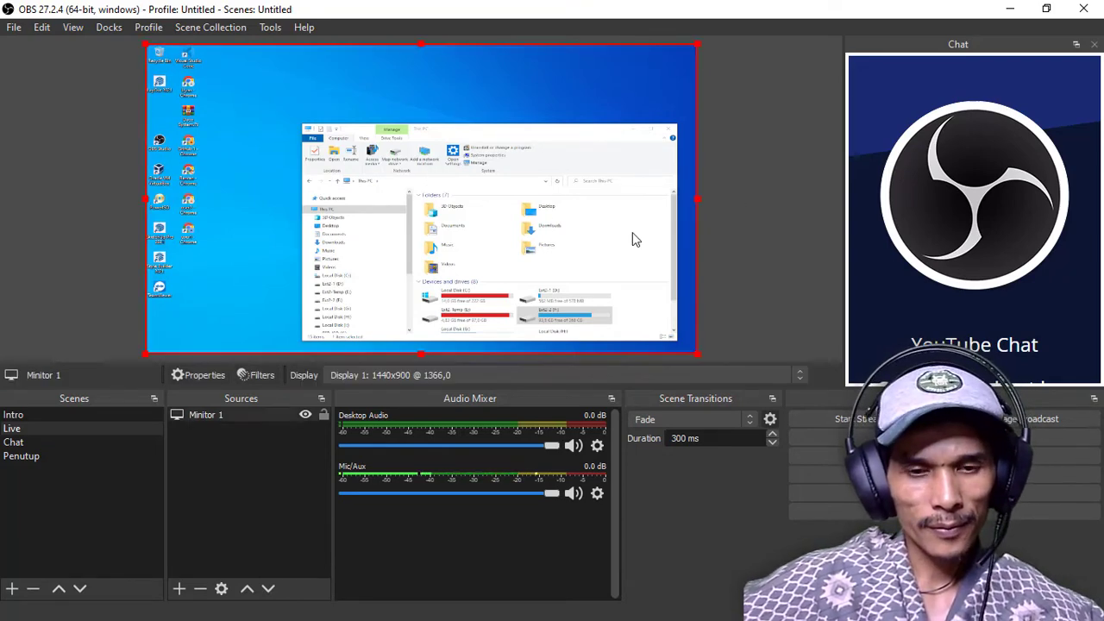
left_click(242, 415)
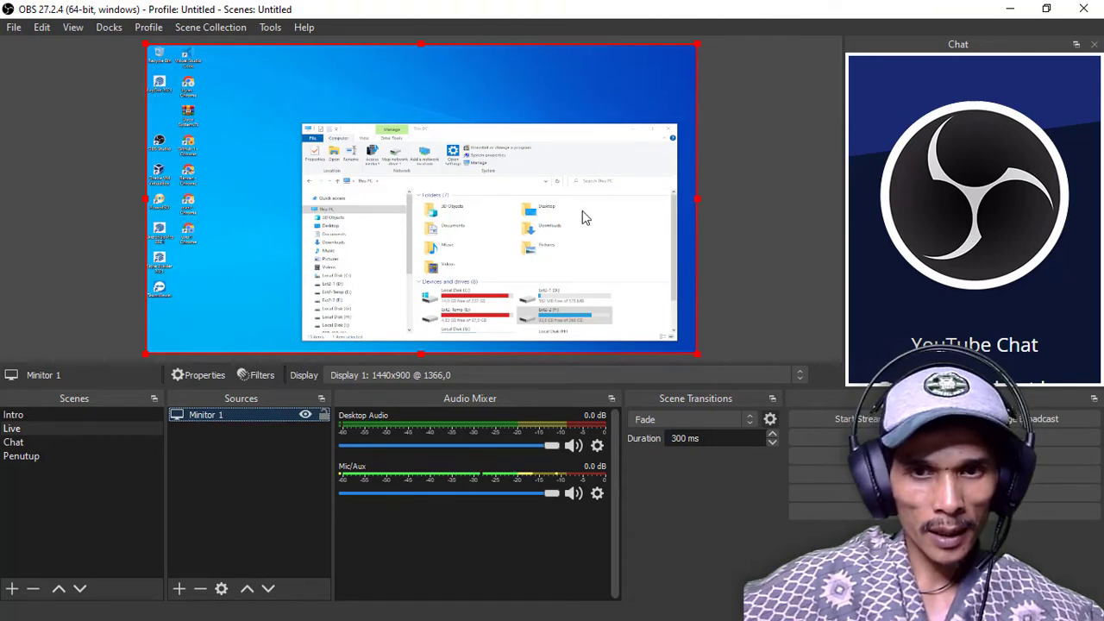
left_click(743, 229)
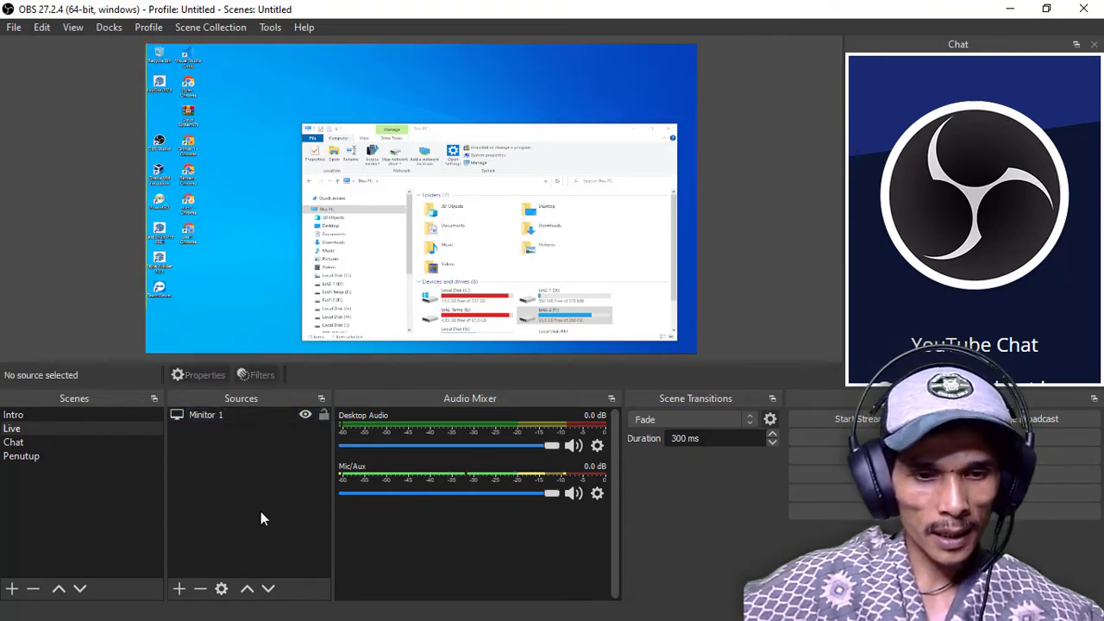
Create a new Video Capture Device source in the Live scene, keeping its default name
left_click(178, 588)
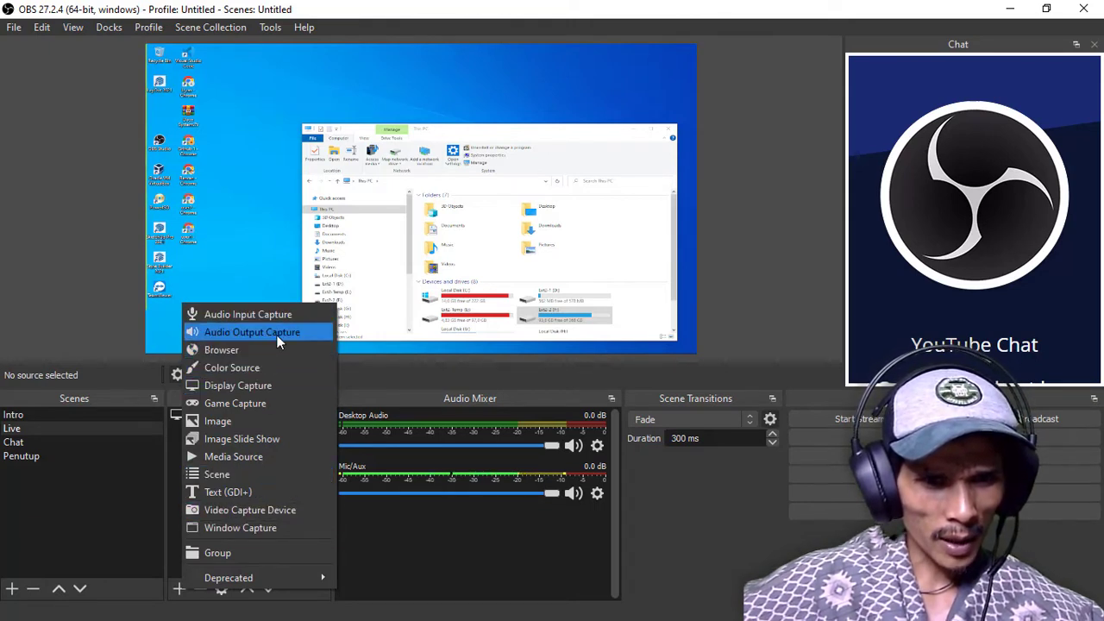
left_click(238, 511)
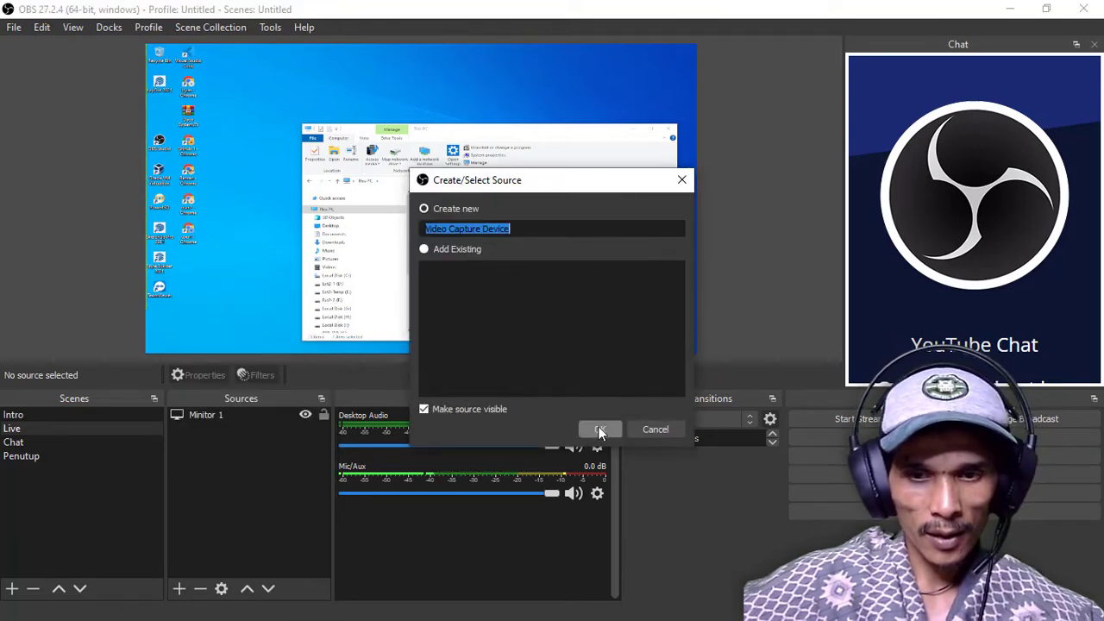
left_click(600, 431)
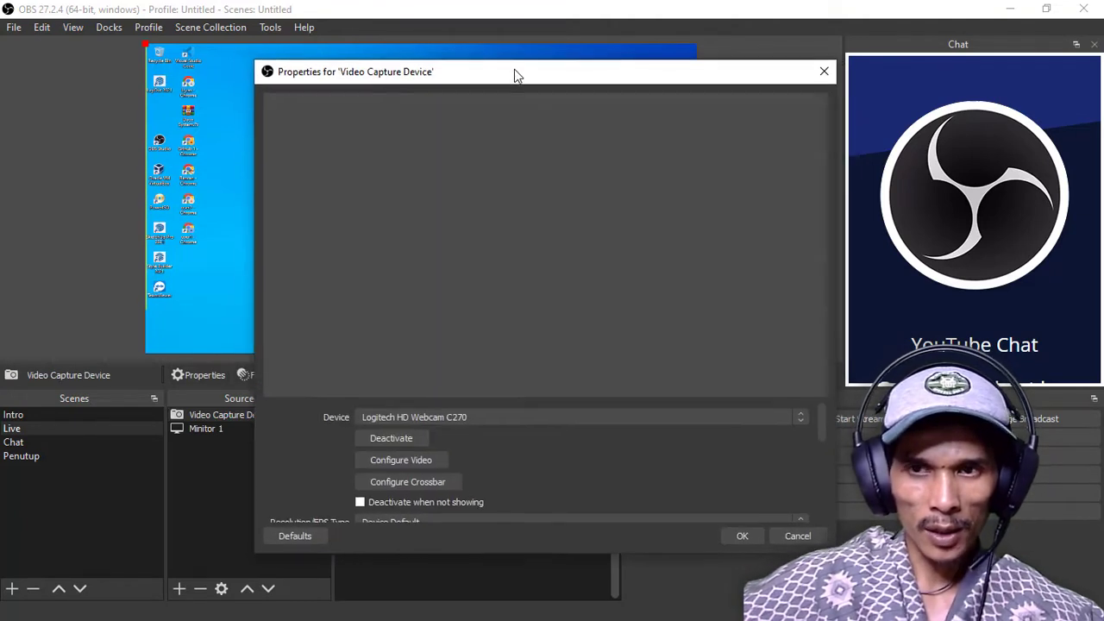
Choose Logitech HD Webcam C270 as the capture device, activate it and accept the source's properties
left_click(537, 405)
left_click(538, 404)
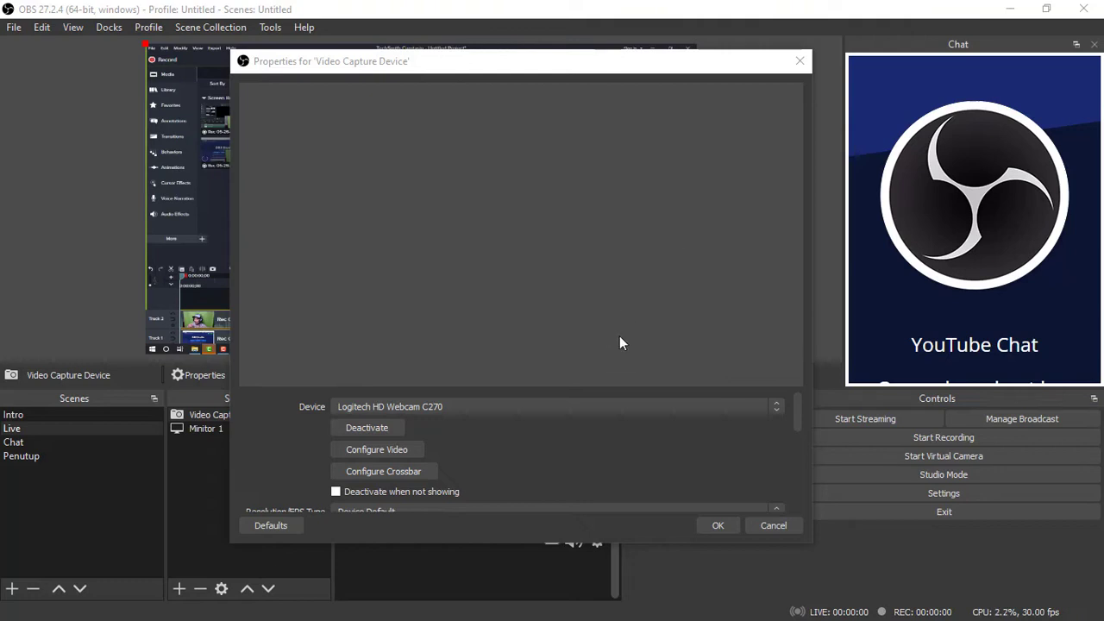
left_click(586, 406)
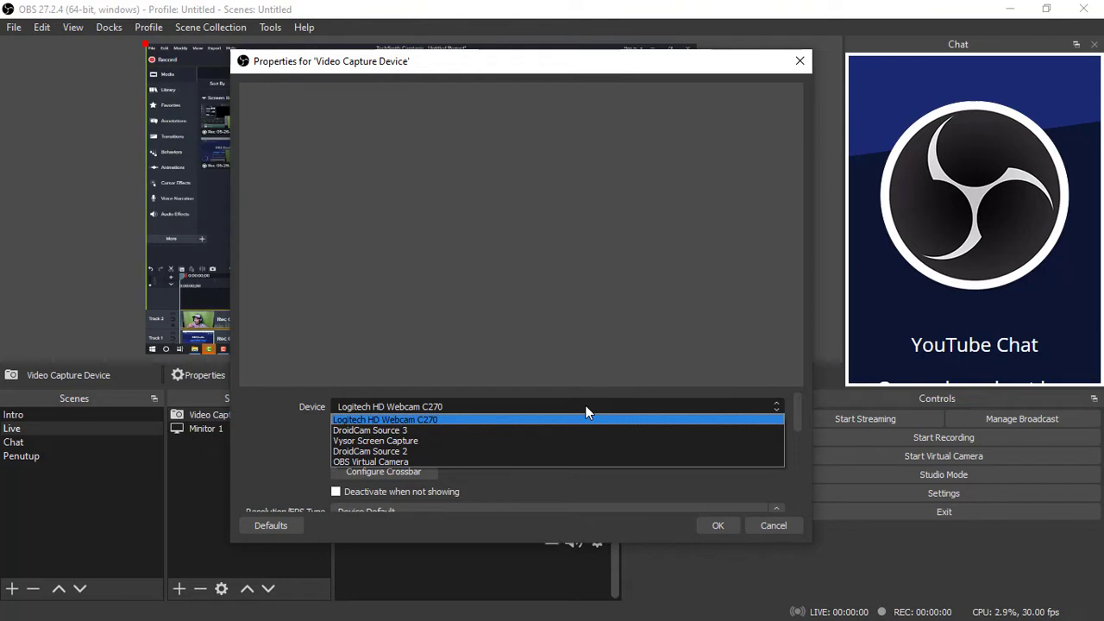
left_click(585, 406)
left_click(586, 406)
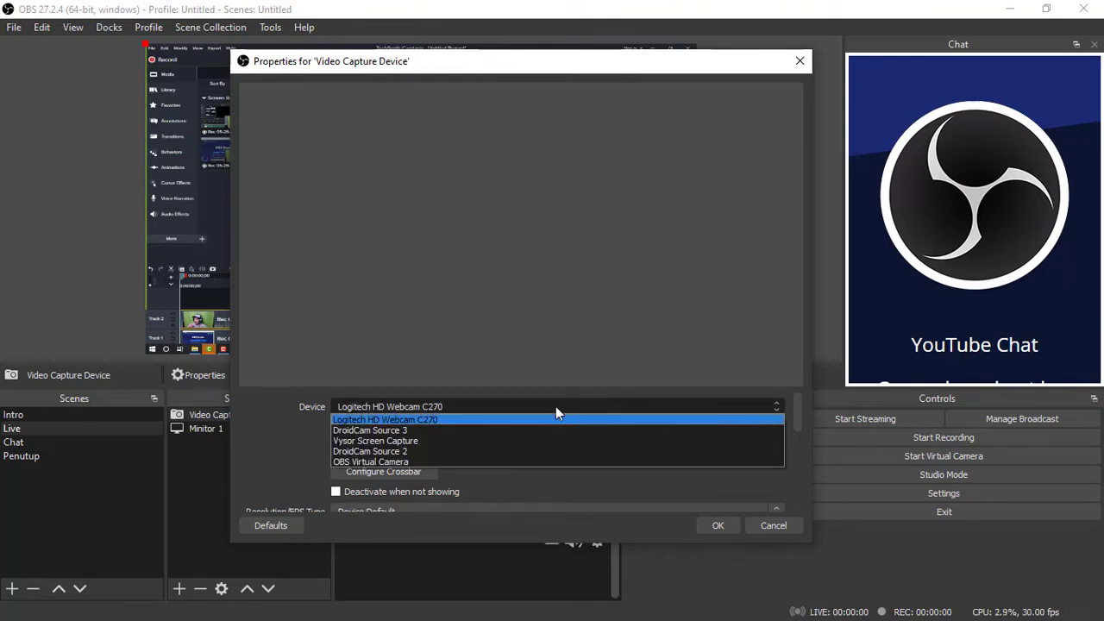
left_click(499, 420)
left_click(502, 406)
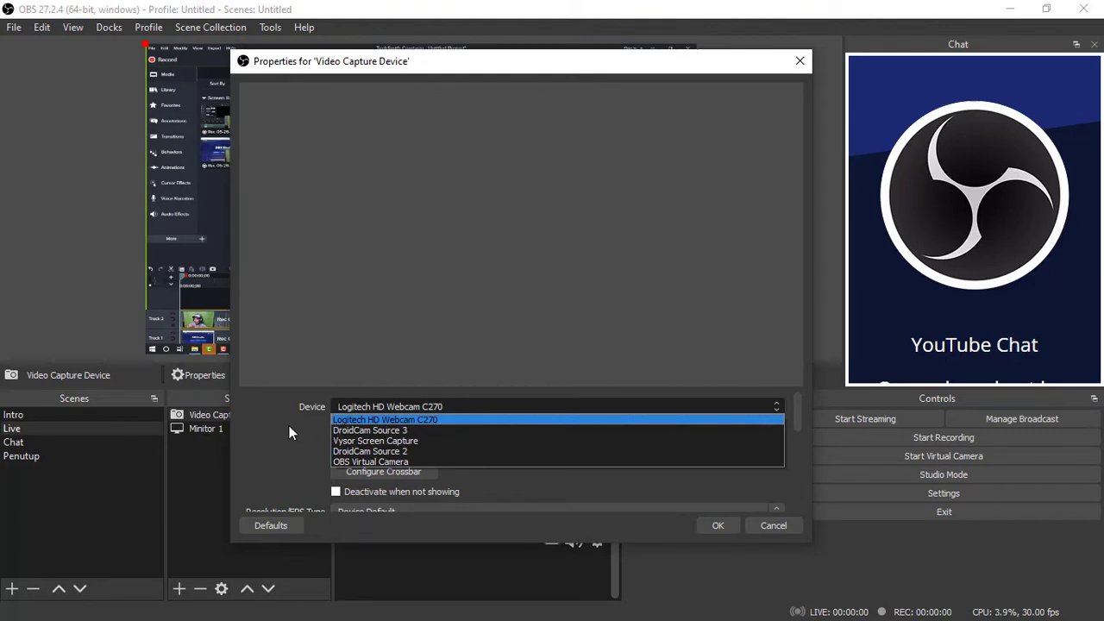
left_click(289, 425)
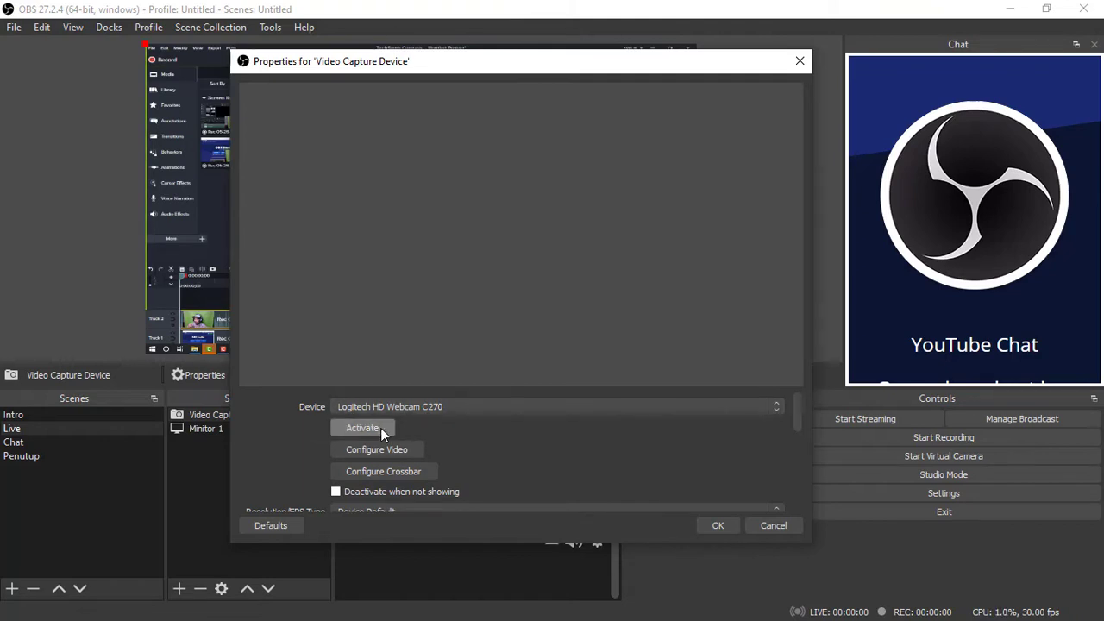
left_click(380, 427)
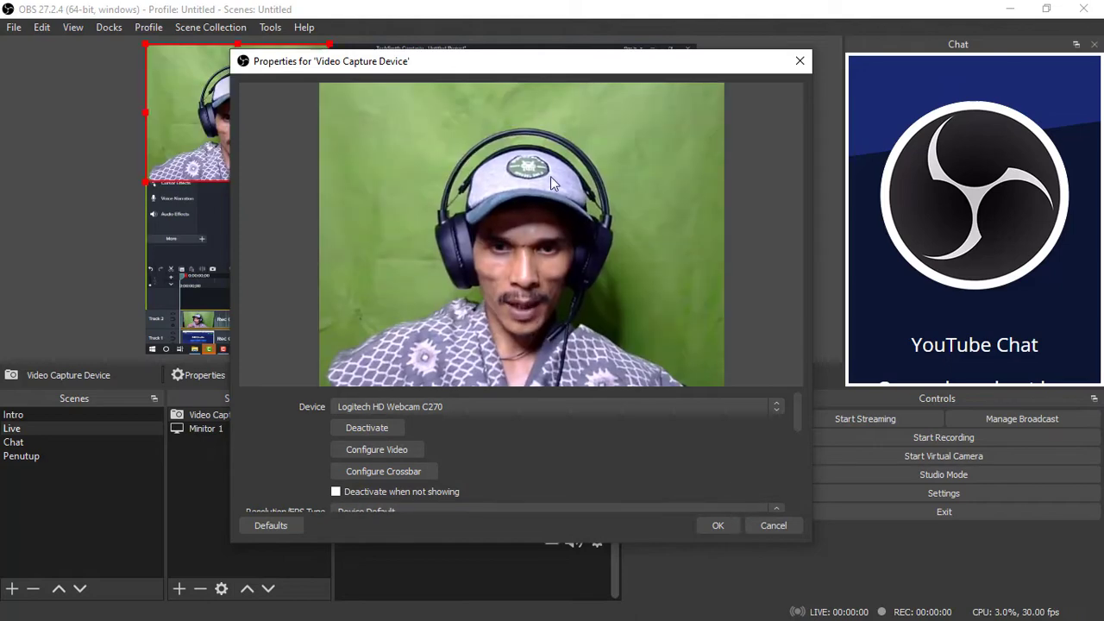
left_click(718, 525)
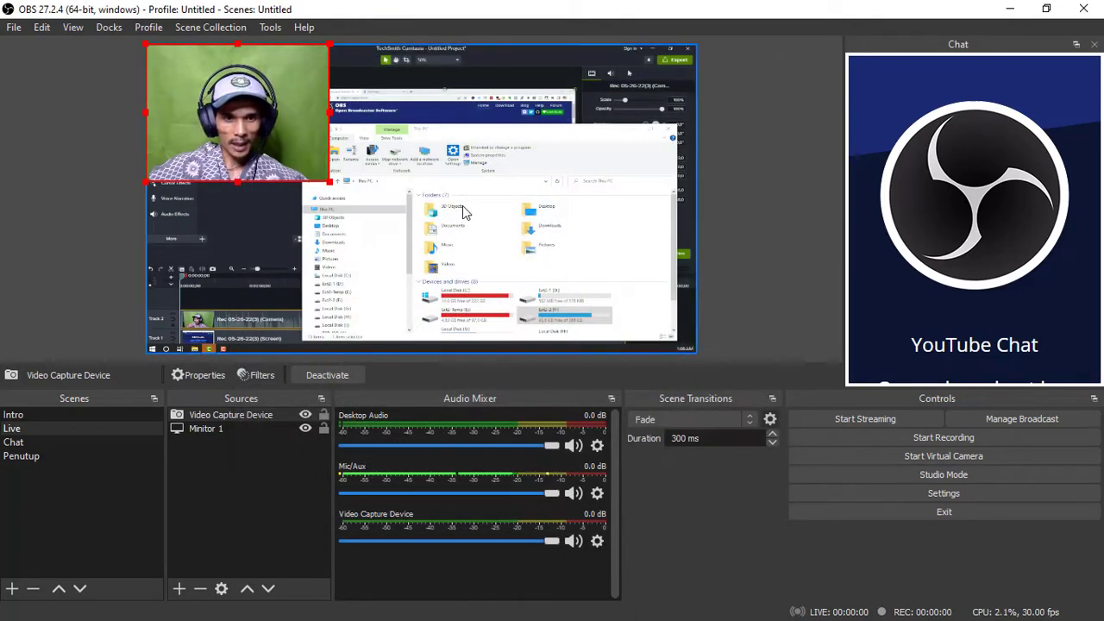
Move the webcam image to the lower-right corner of the canvas and scale it to just over a quarter of the canvas width
left_click_drag(231, 94, 594, 269)
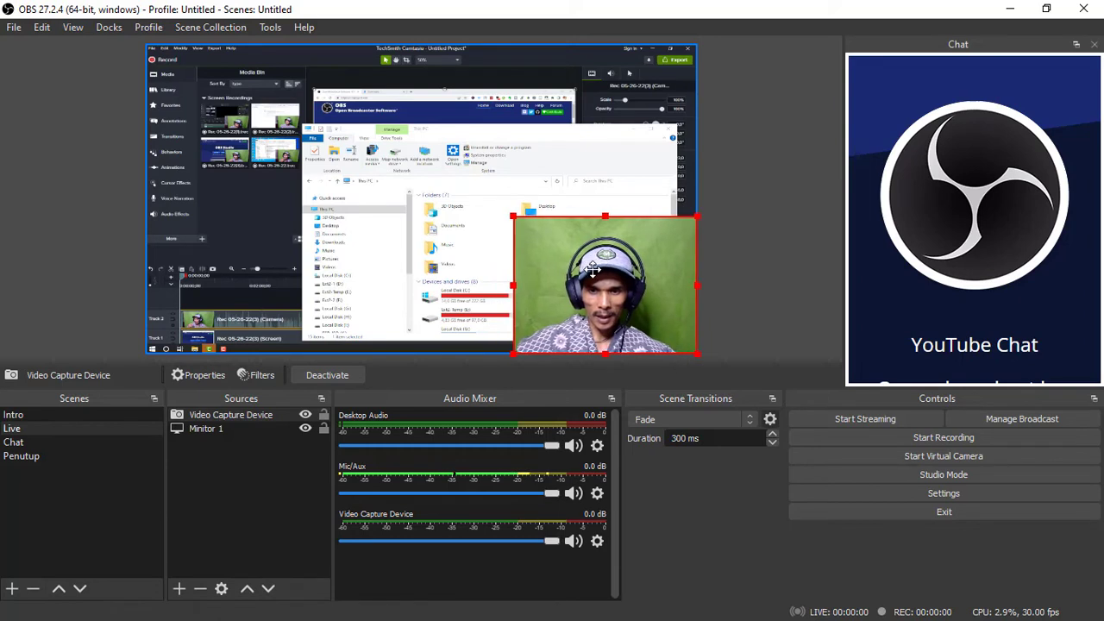
left_click_drag(513, 216, 587, 272)
mouse_move(642, 304)
left_mouse_down()
mouse_move(643, 200)
mouse_move(458, 184)
mouse_move(216, 190)
mouse_move(575, 223)
mouse_move(651, 310)
left_mouse_up()
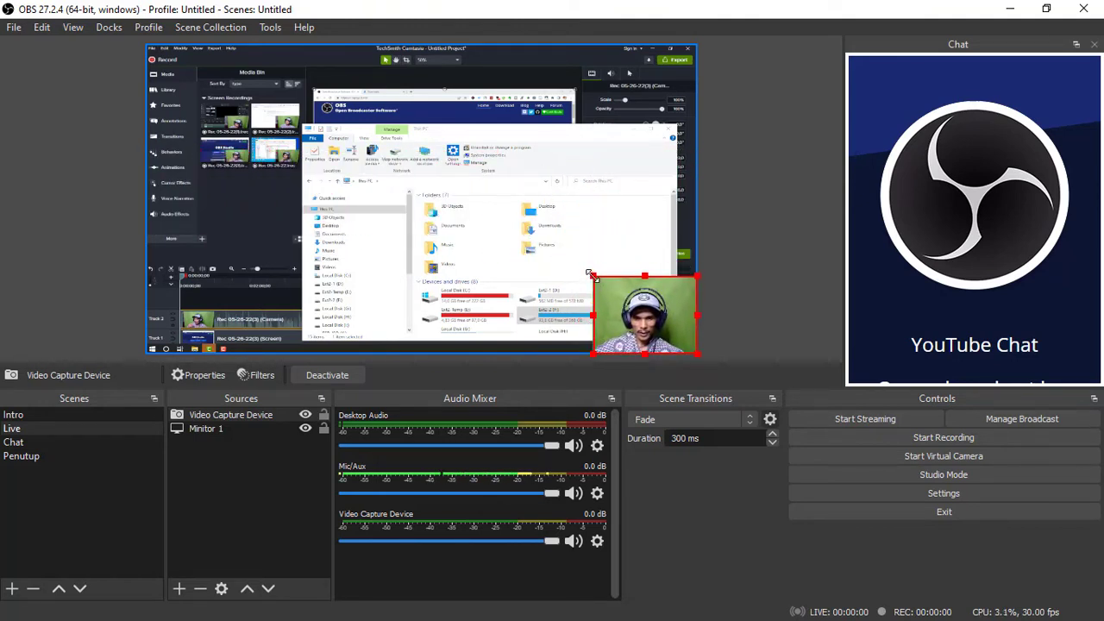
left_click_drag(591, 275, 470, 184)
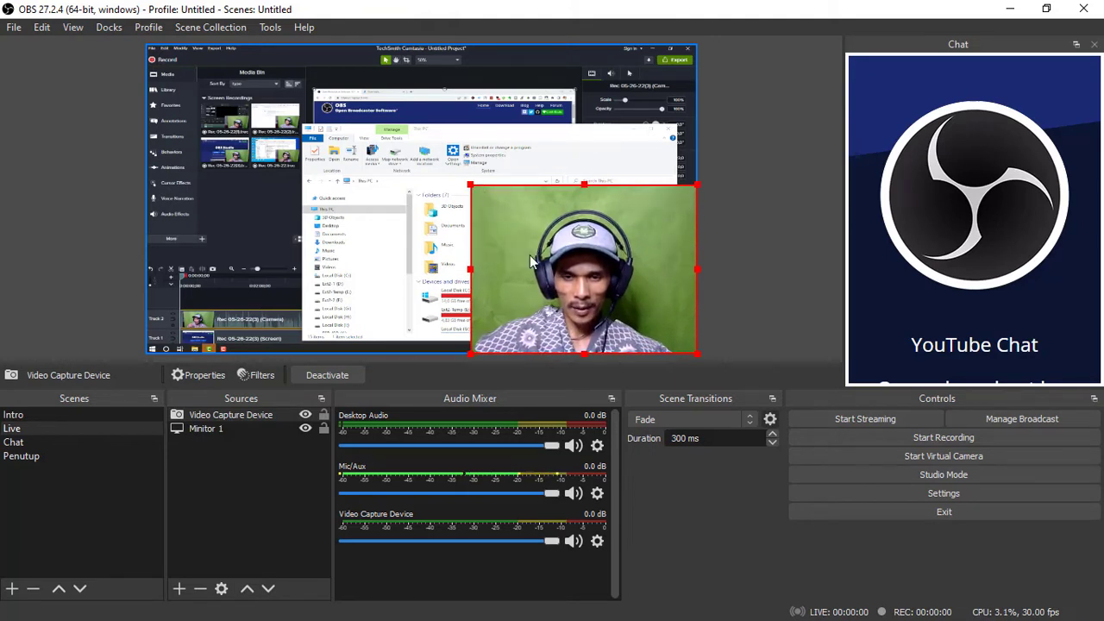
left_click_drag(470, 185, 593, 266)
left_click(746, 262)
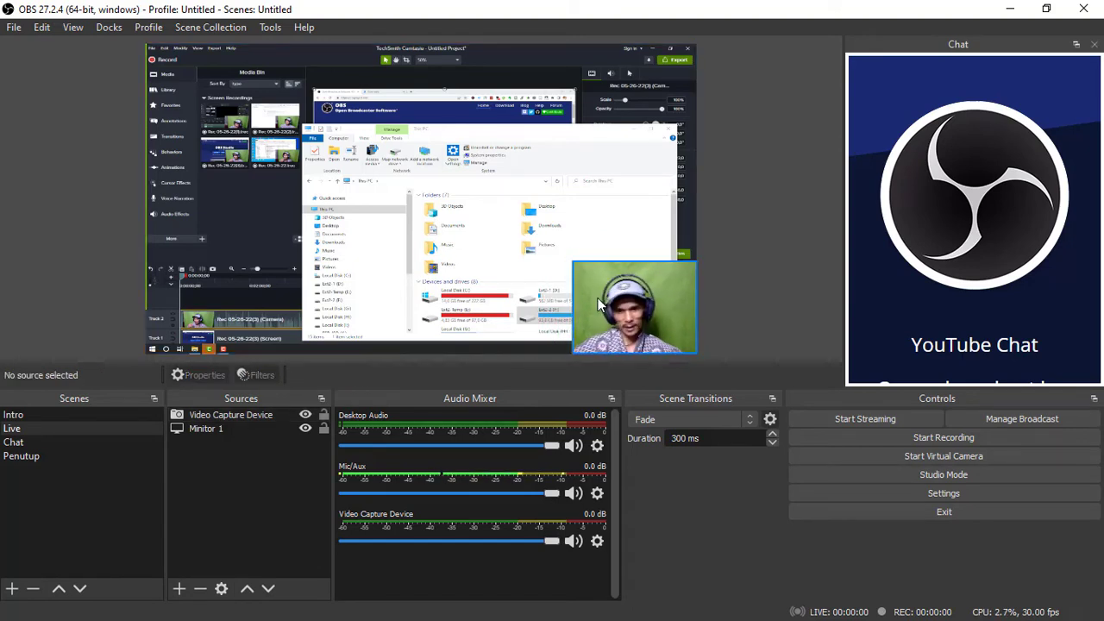
left_click(671, 295)
left_click_drag(571, 260, 541, 237)
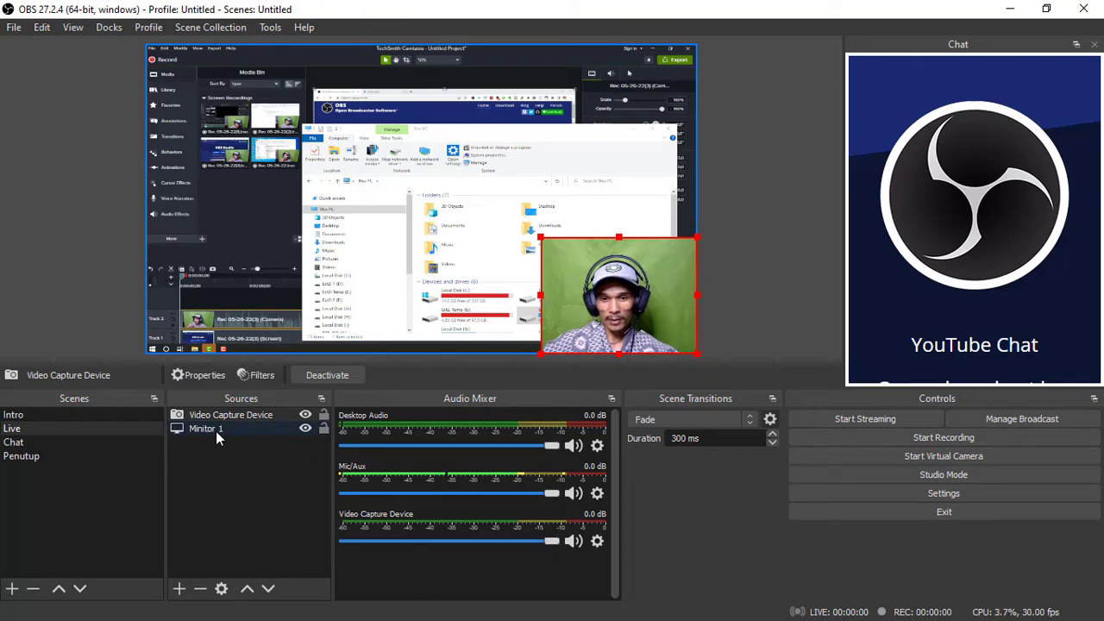
left_click(423, 207)
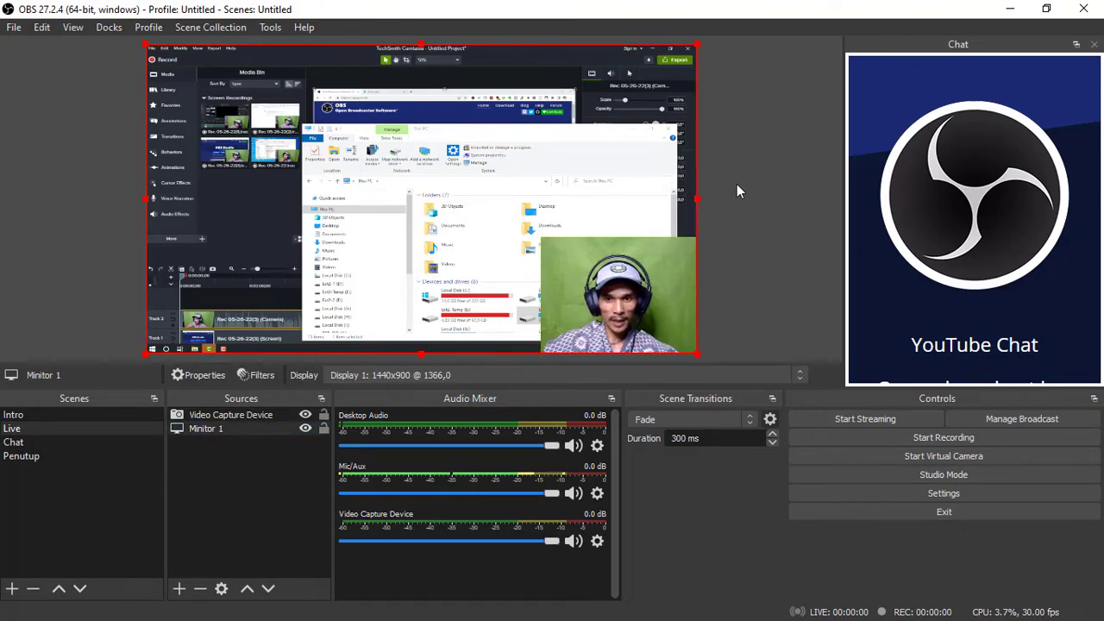
left_click(736, 184)
left_click(466, 182)
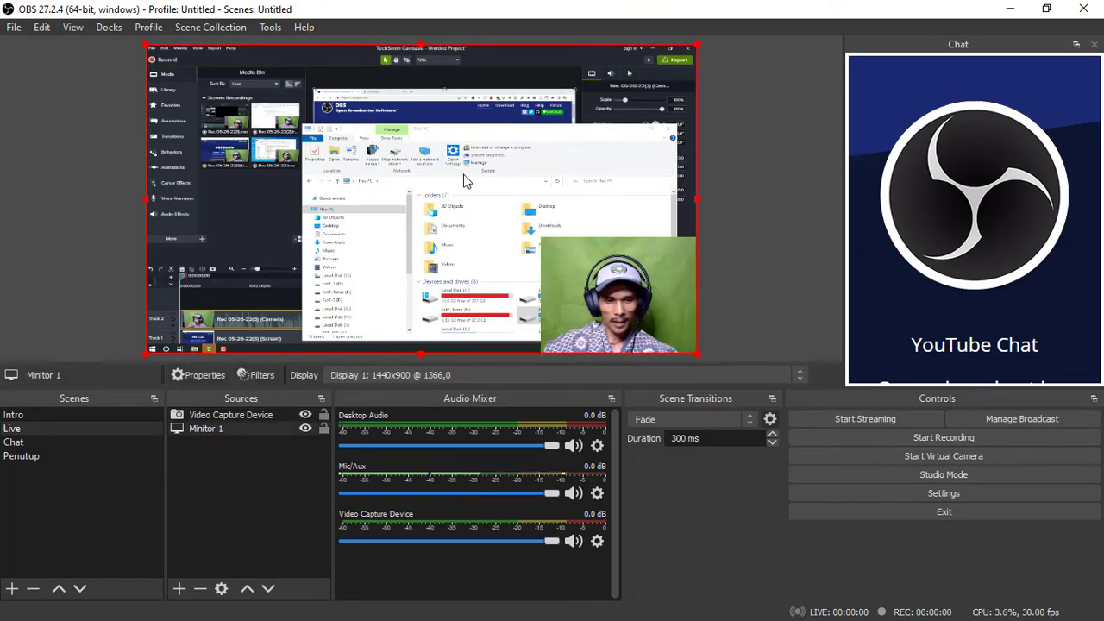
left_click(579, 252)
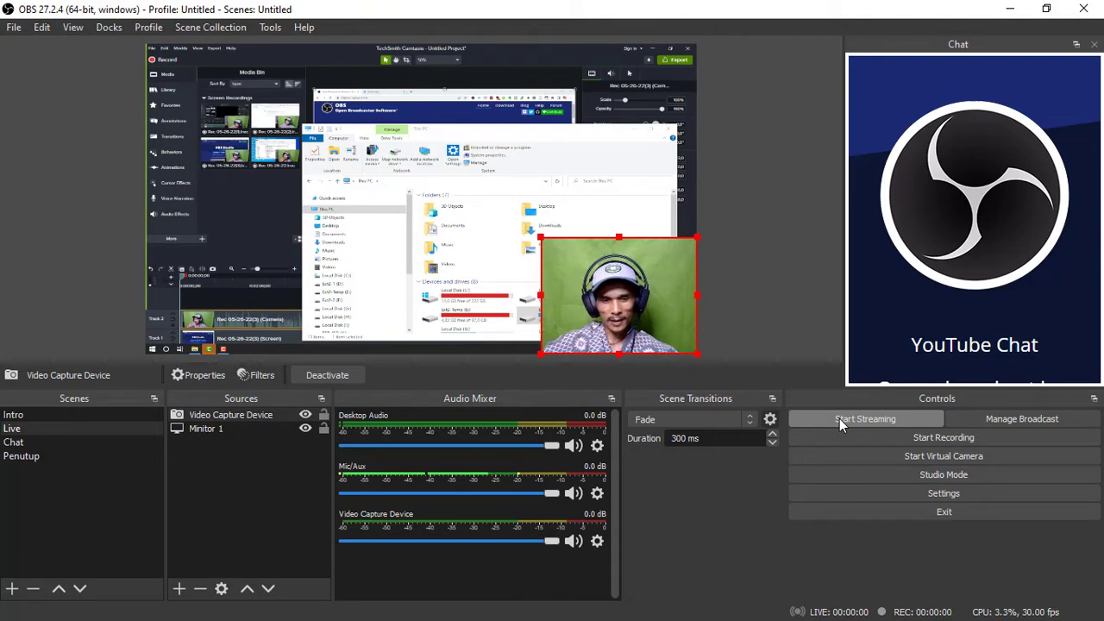
left_click(712, 243)
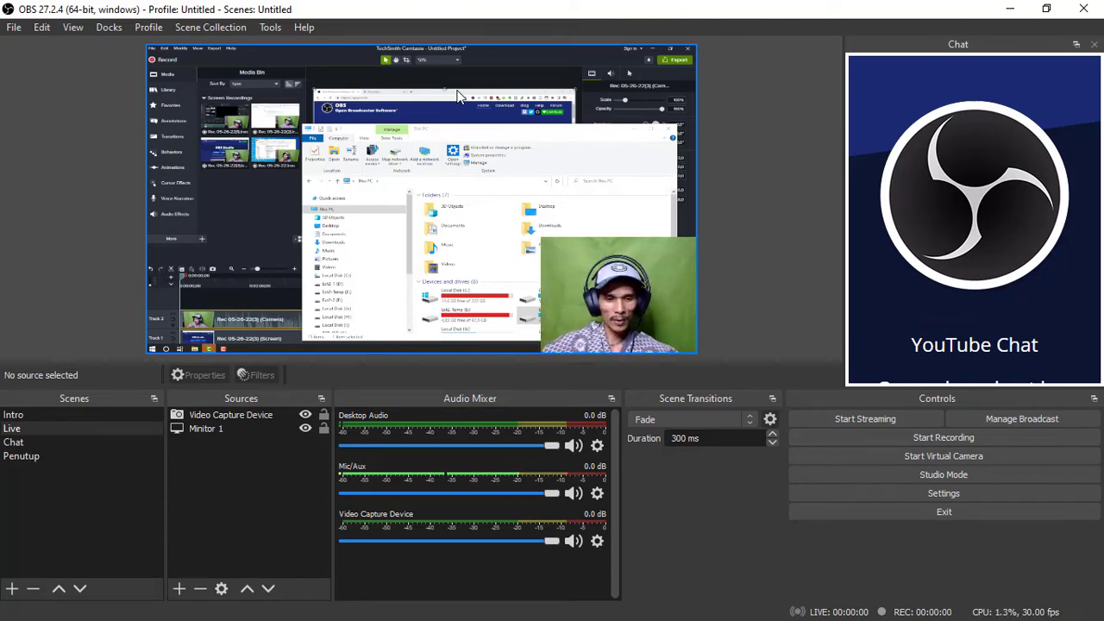
Enlarge the webcam image to about 44% of the canvas width and open the filters of the Video Capture Device source
left_click_drag(541, 238, 454, 171)
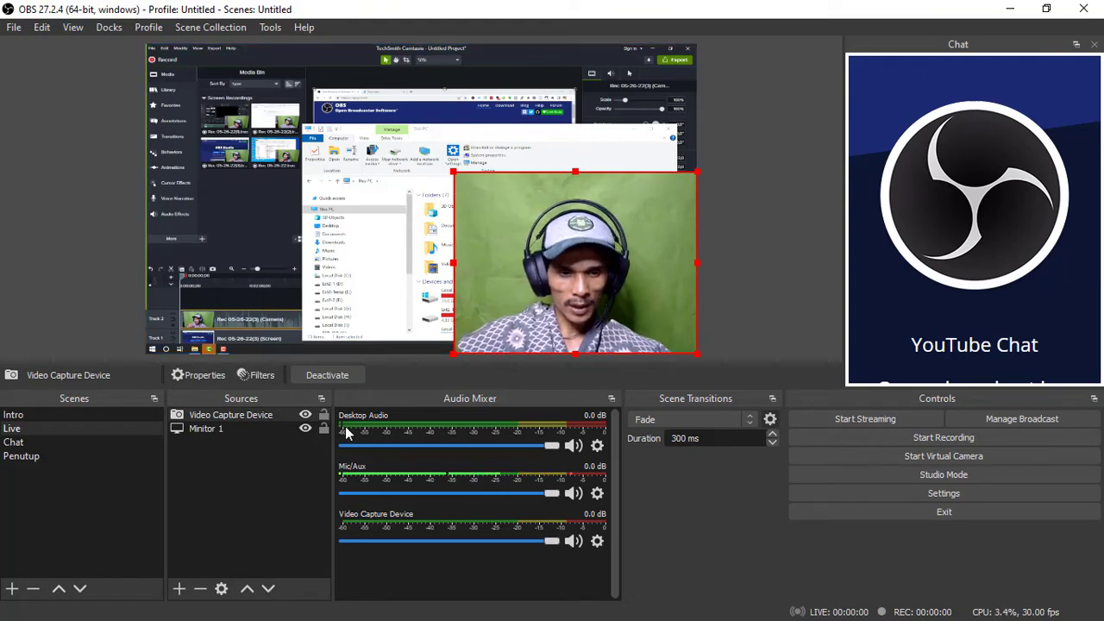
right_click(265, 416)
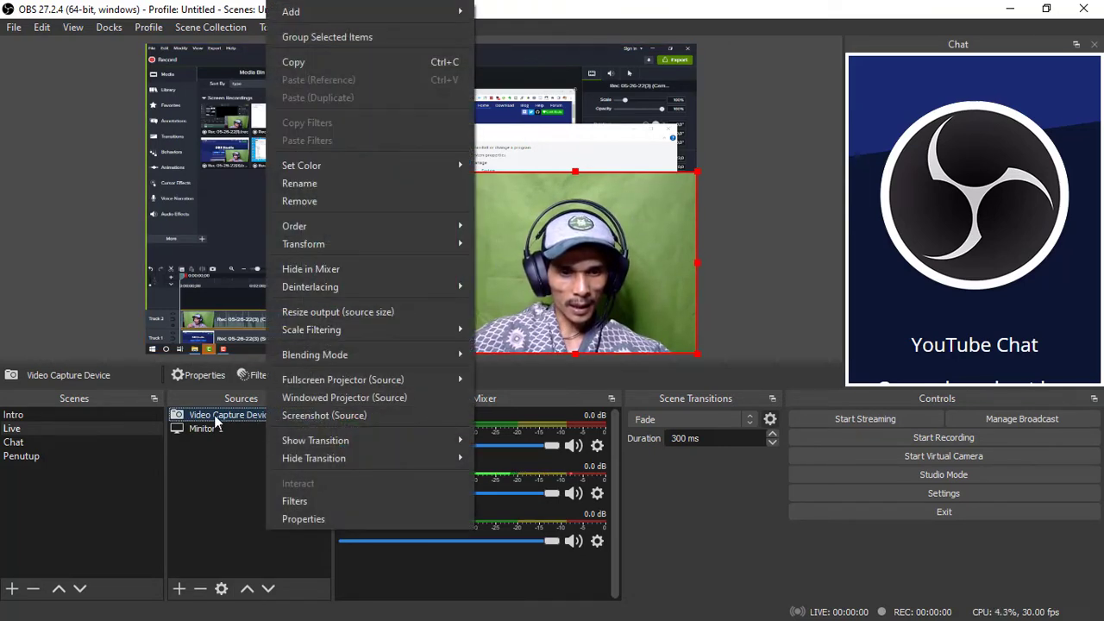
left_click(306, 503)
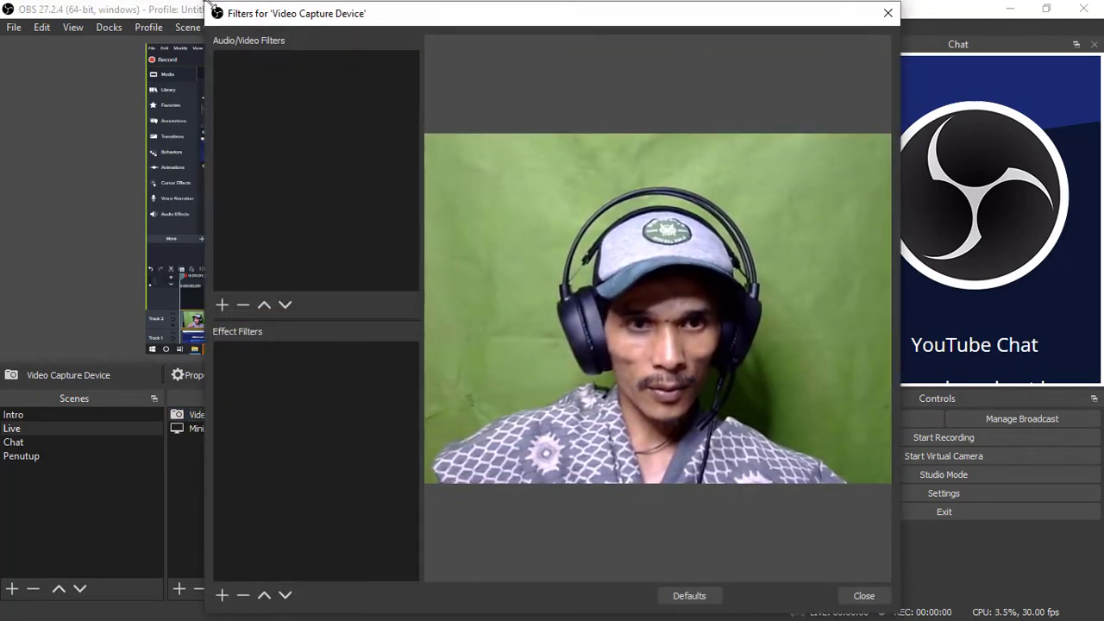
left_click_drag(206, 2, 293, 85)
left_click_drag(357, 100, 143, 50)
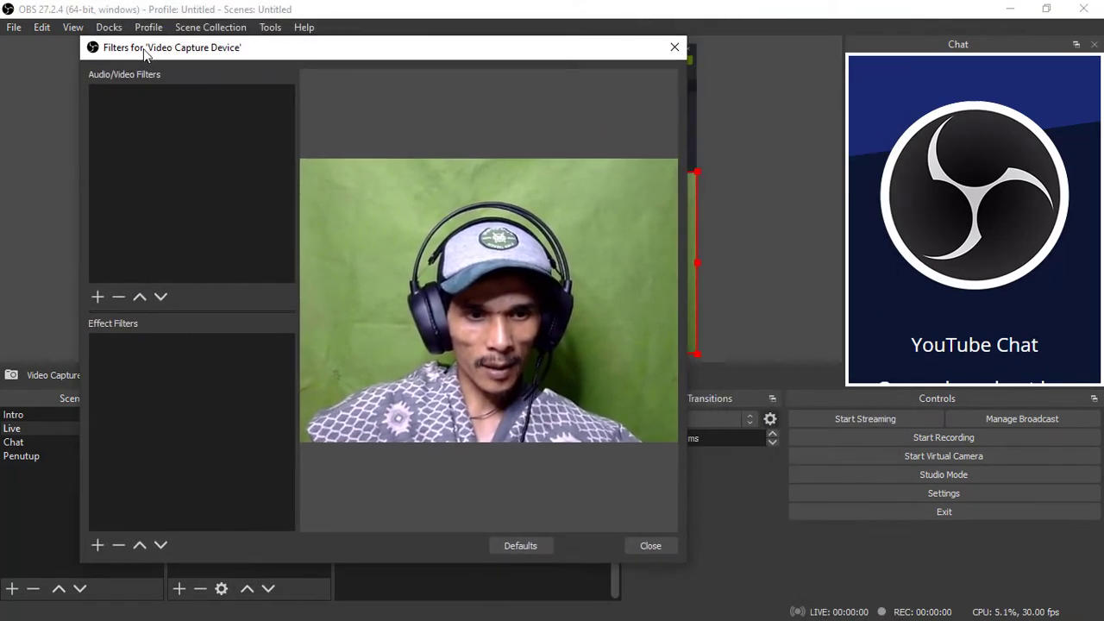
Add a Chroma Key effect filter to the Video Capture Device source, keeping its default name
left_click(96, 545)
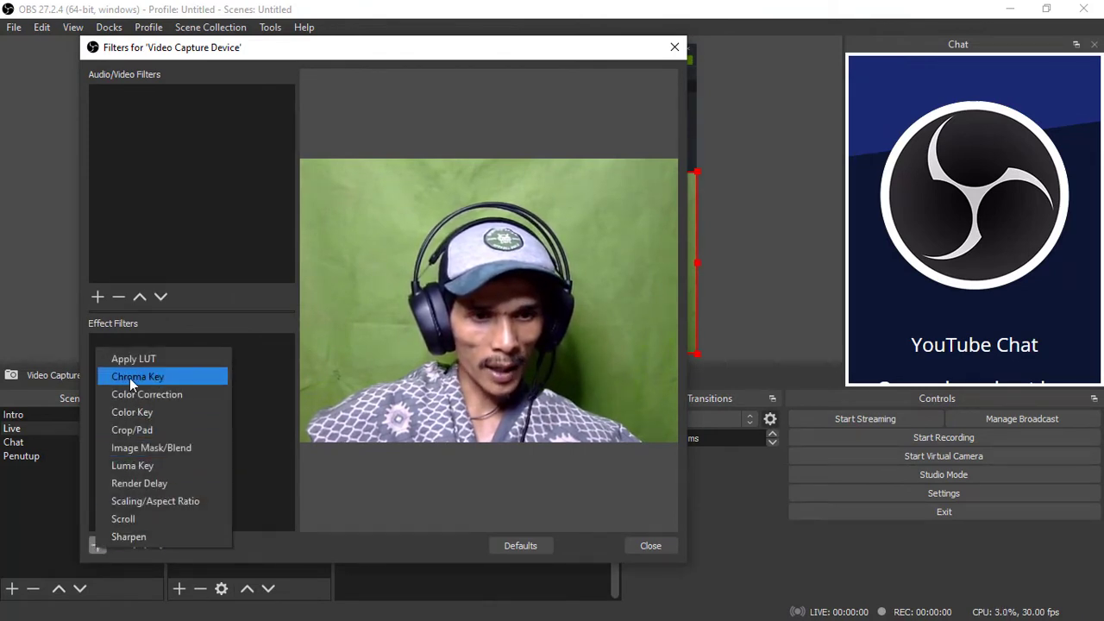
left_click(201, 309)
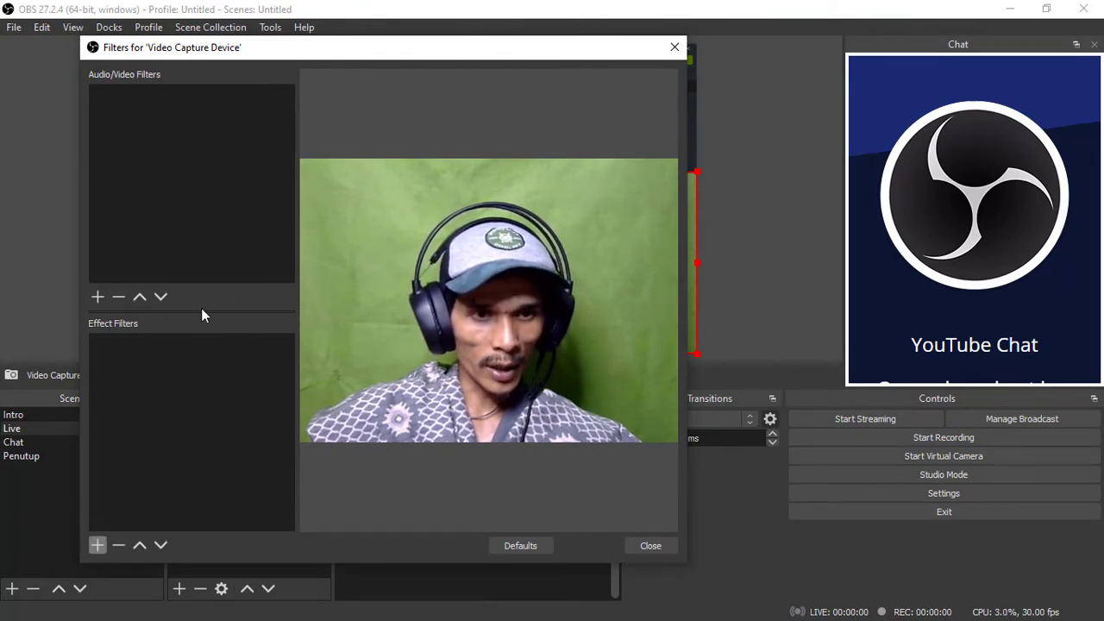
left_click(97, 545)
left_click(177, 374)
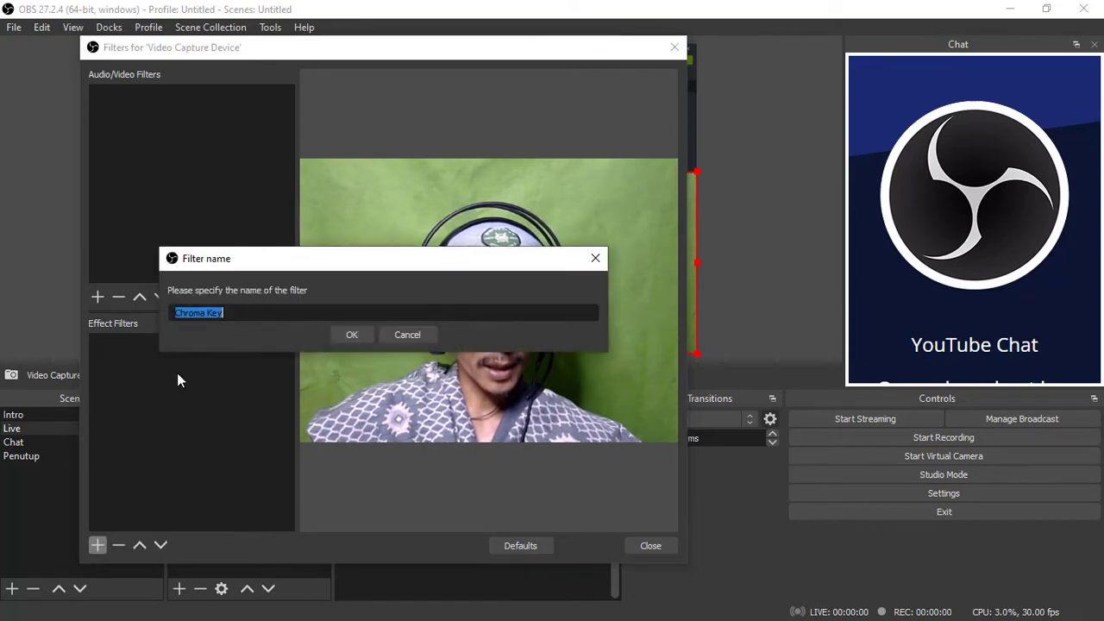
left_click(350, 341)
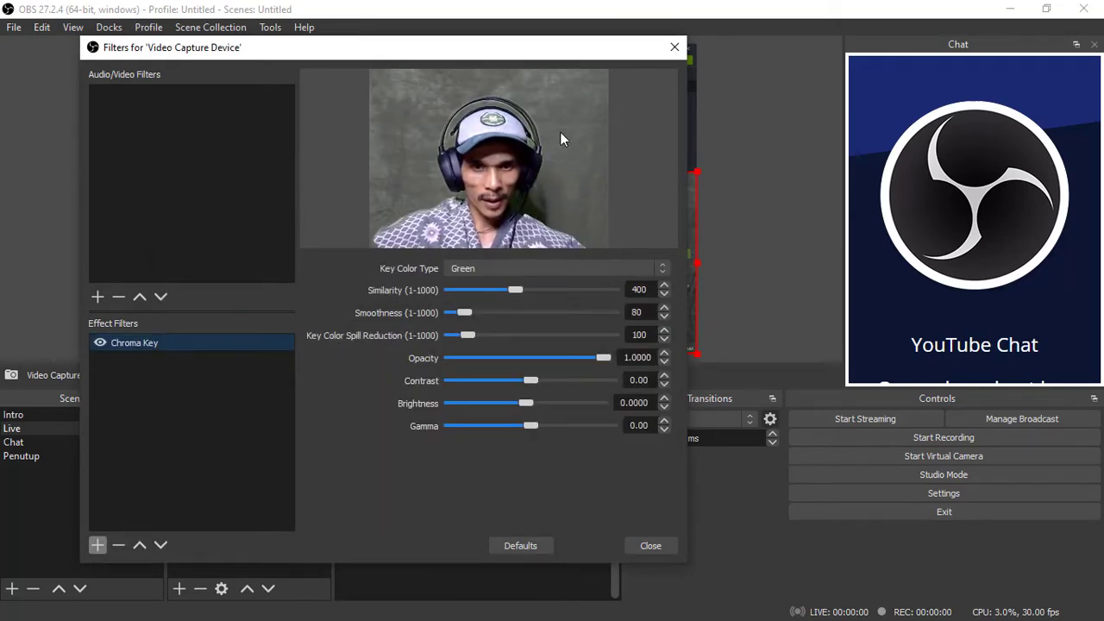
Keep Green as the key color type, set the Chroma Key's Similarity to 460 and Smoothness to 57, and close the filters
left_click(623, 269)
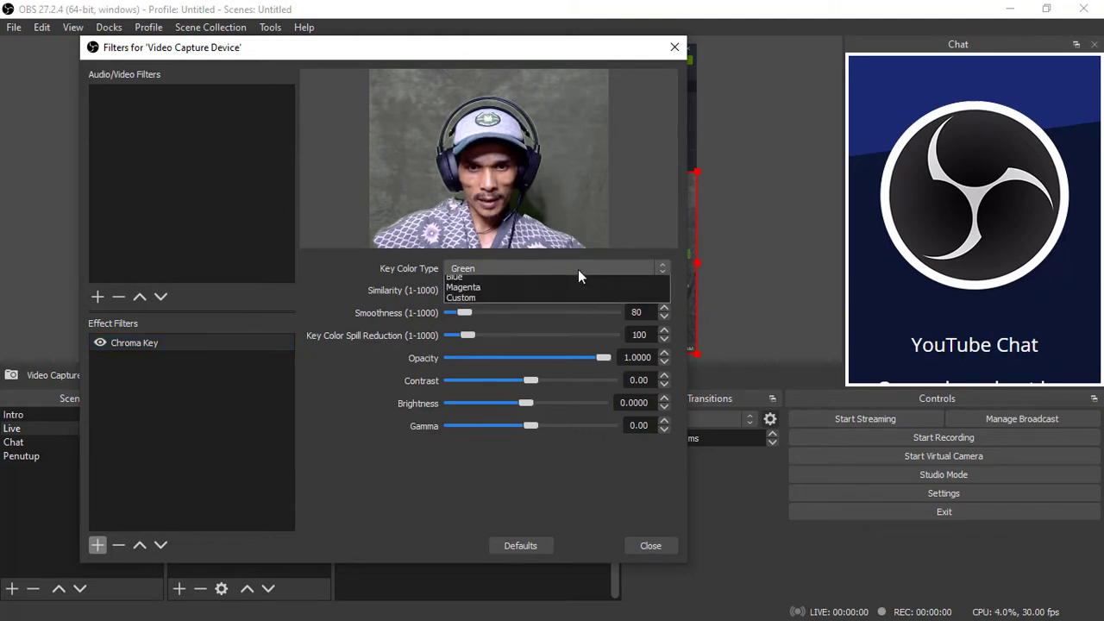
left_click(450, 282)
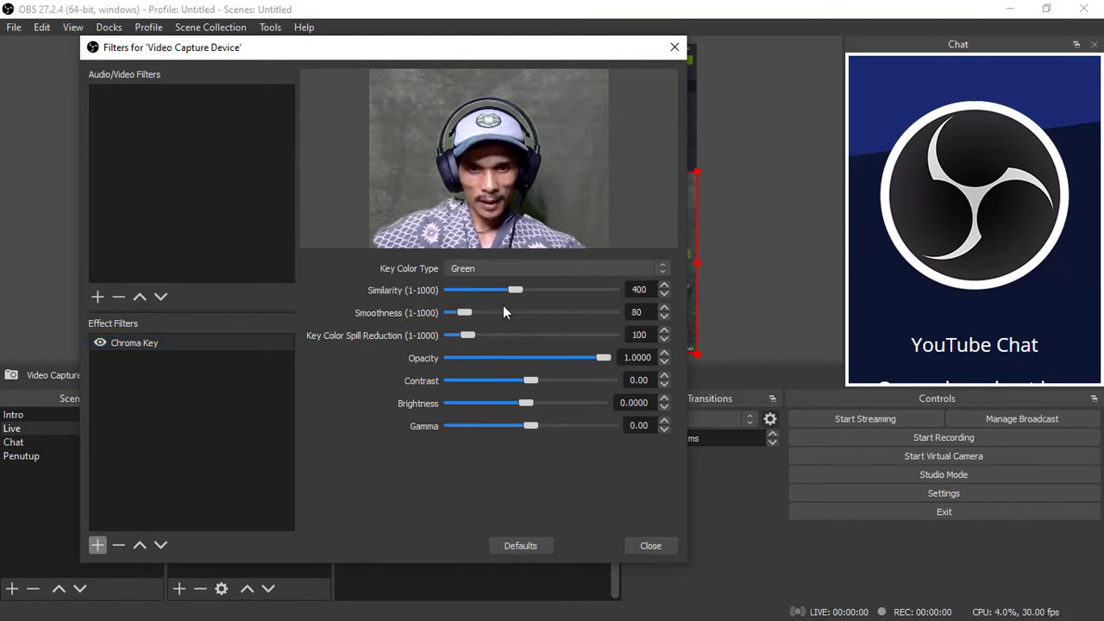
mouse_move(516, 289)
left_mouse_down()
mouse_move(500, 290)
mouse_move(525, 290)
left_mouse_up()
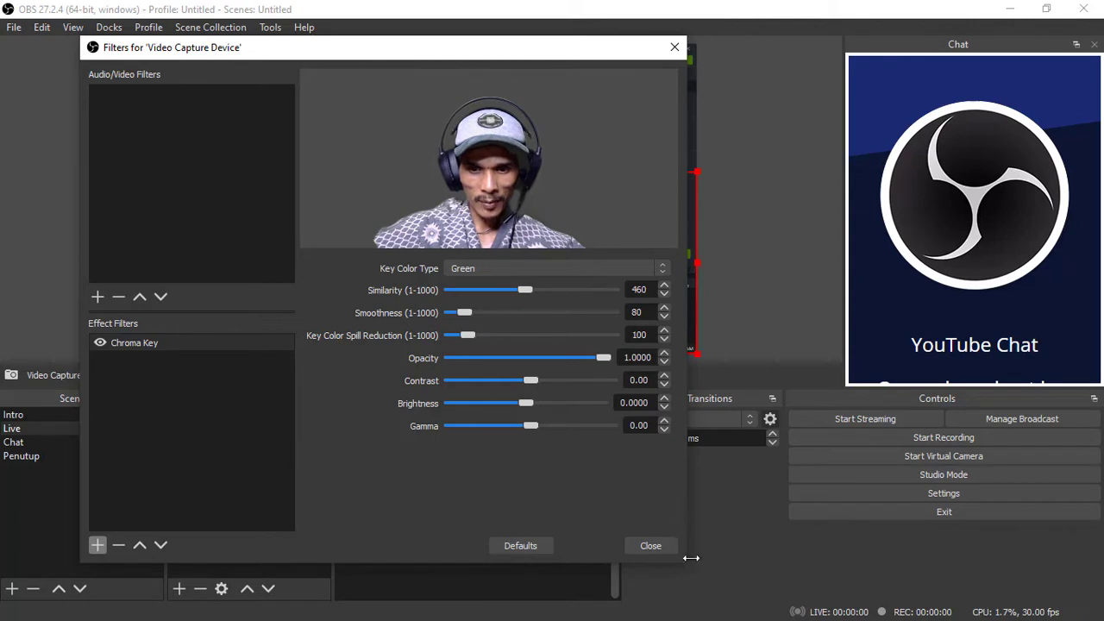
left_click_drag(690, 565, 759, 605)
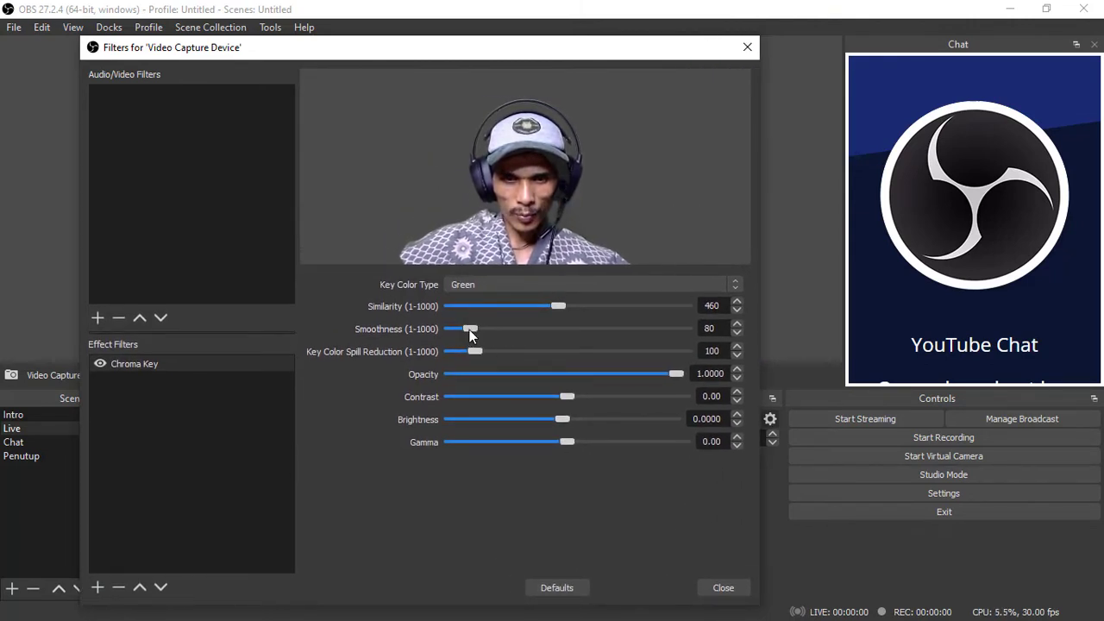
left_click_drag(471, 327, 467, 329)
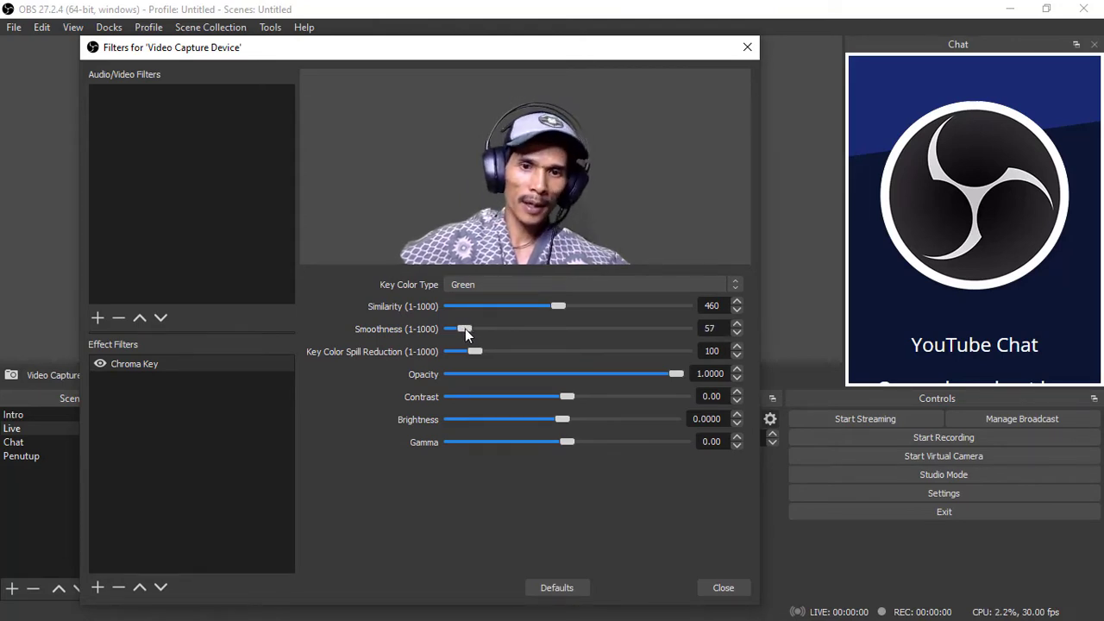
left_click(727, 589)
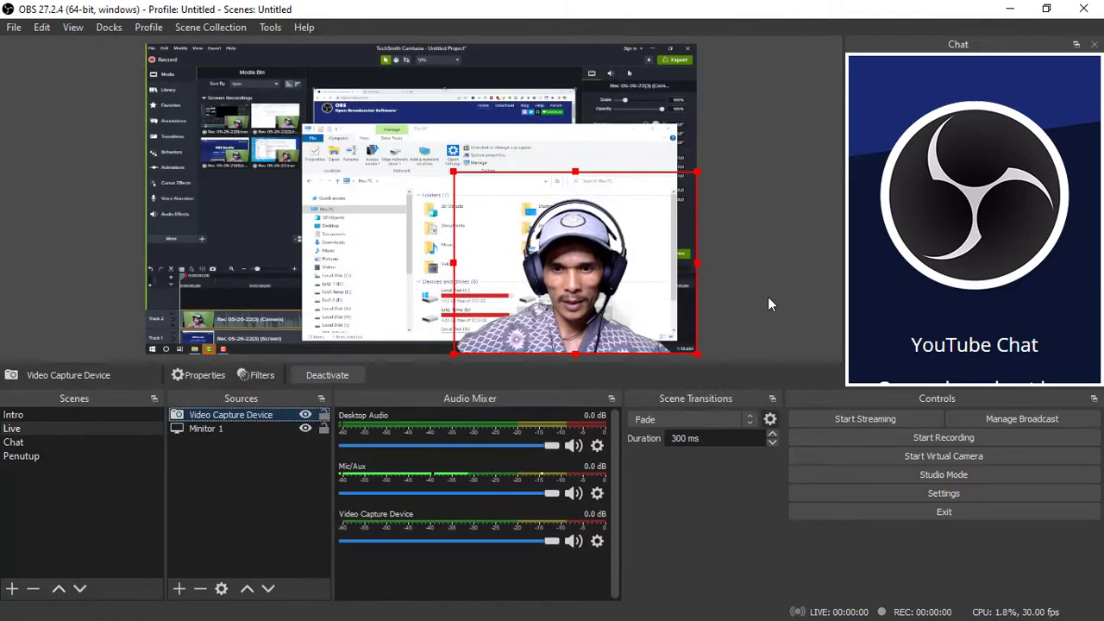
Shrink the keyed webcam image to about 22% of the canvas width, keeping it in the lower-right corner of the canvas
left_click(769, 299)
left_click(573, 298)
left_click_drag(454, 173, 577, 241)
left_click(814, 285)
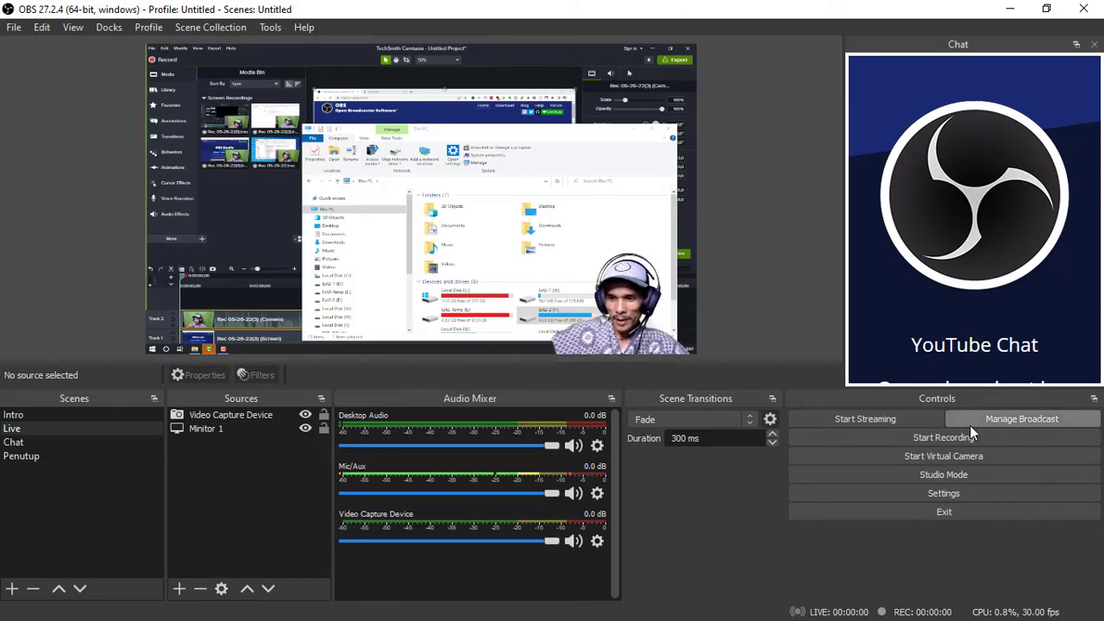
double_click(667, 11)
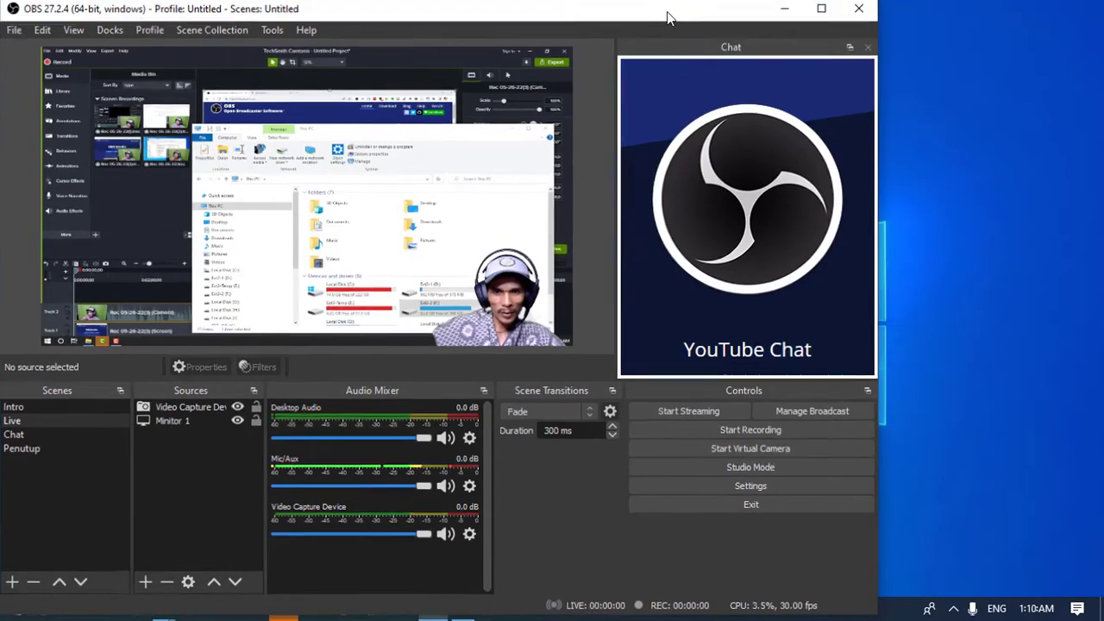
double_click(610, 11)
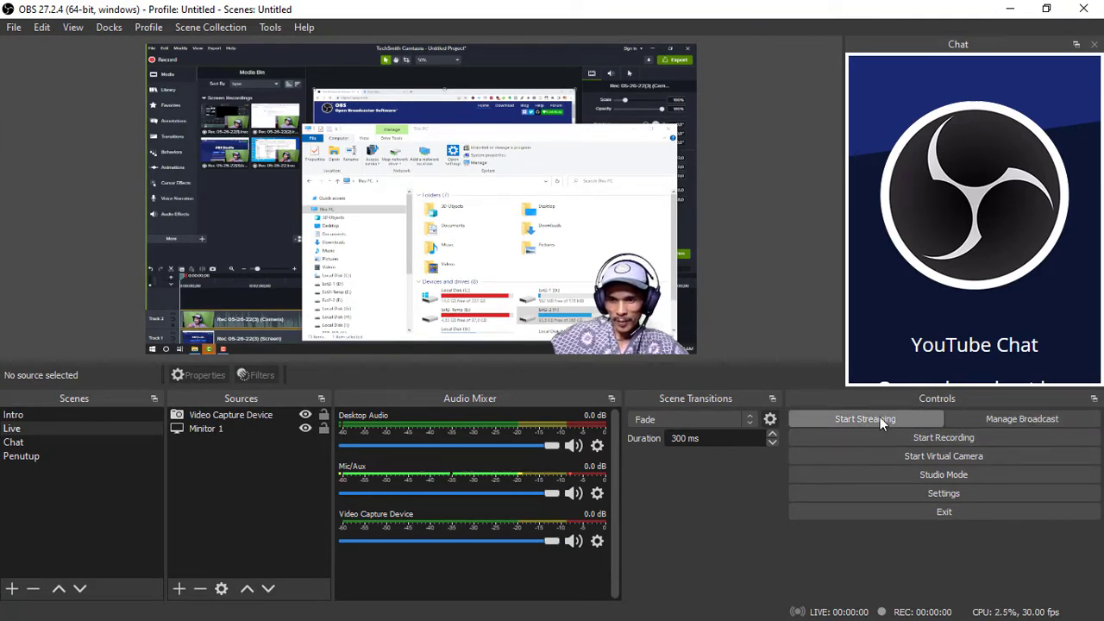
Start setting up a new YouTube broadcast titled "Testing Live", with the description "Ini hanya percobaan live" and privacy set to Private
left_click(990, 419)
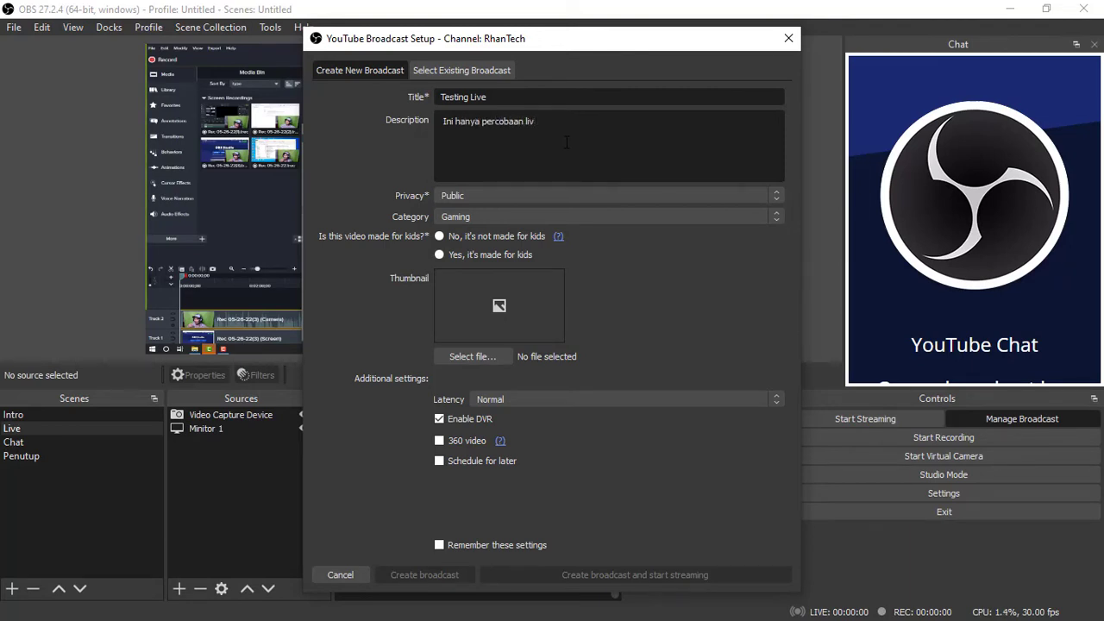
left_click(516, 217)
left_click(543, 199)
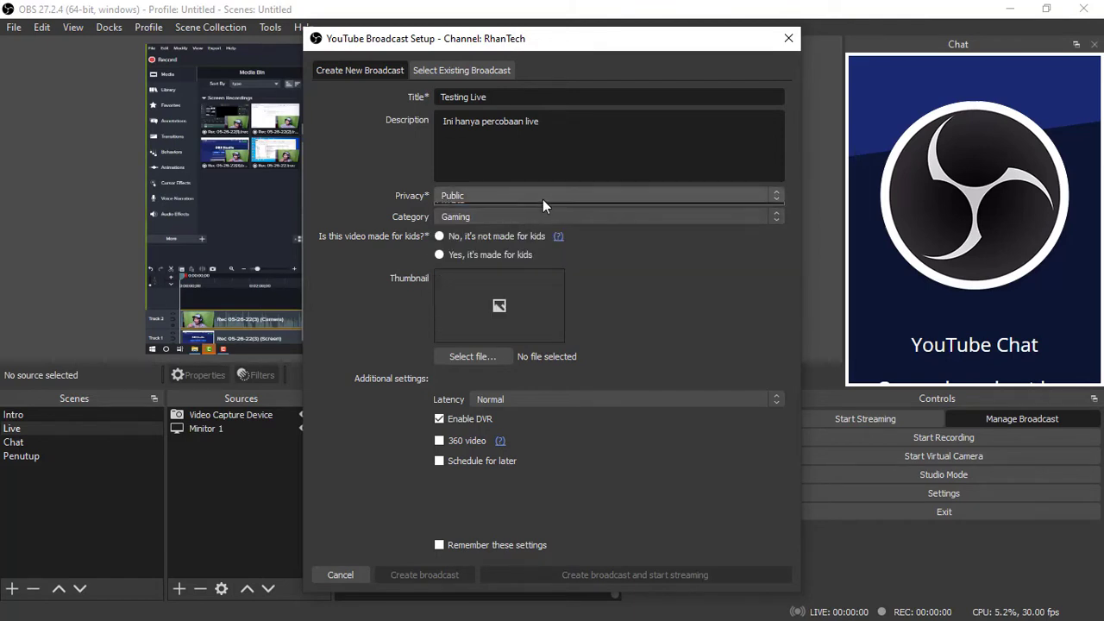
left_click(542, 199)
left_click(483, 230)
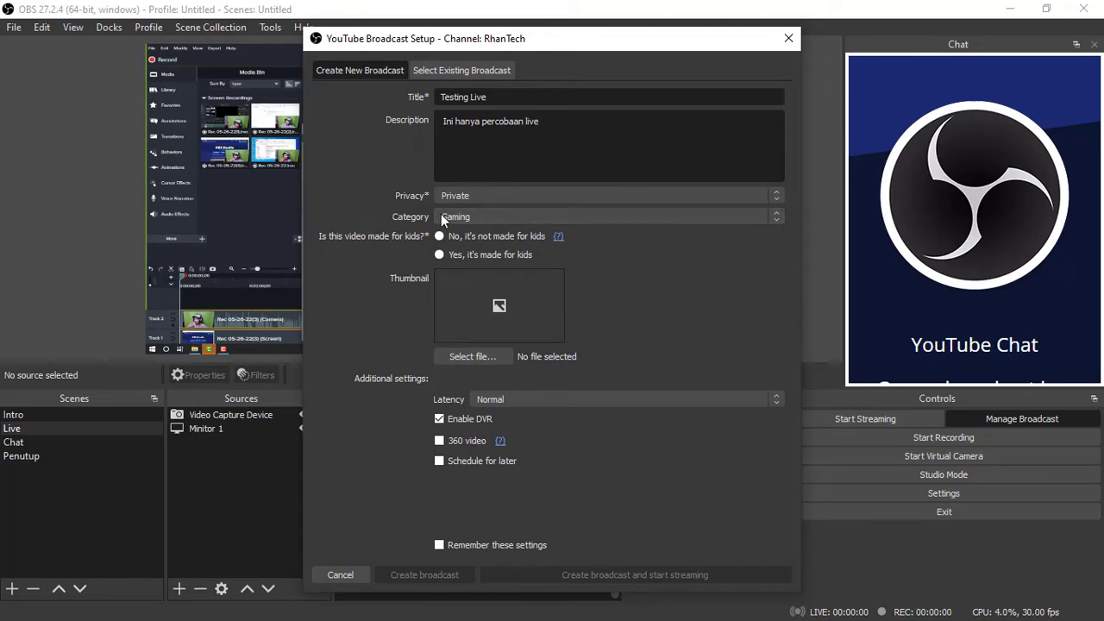
Set the broadcast's category to Science & Technology and mark the video as not made for kids
left_click(517, 215)
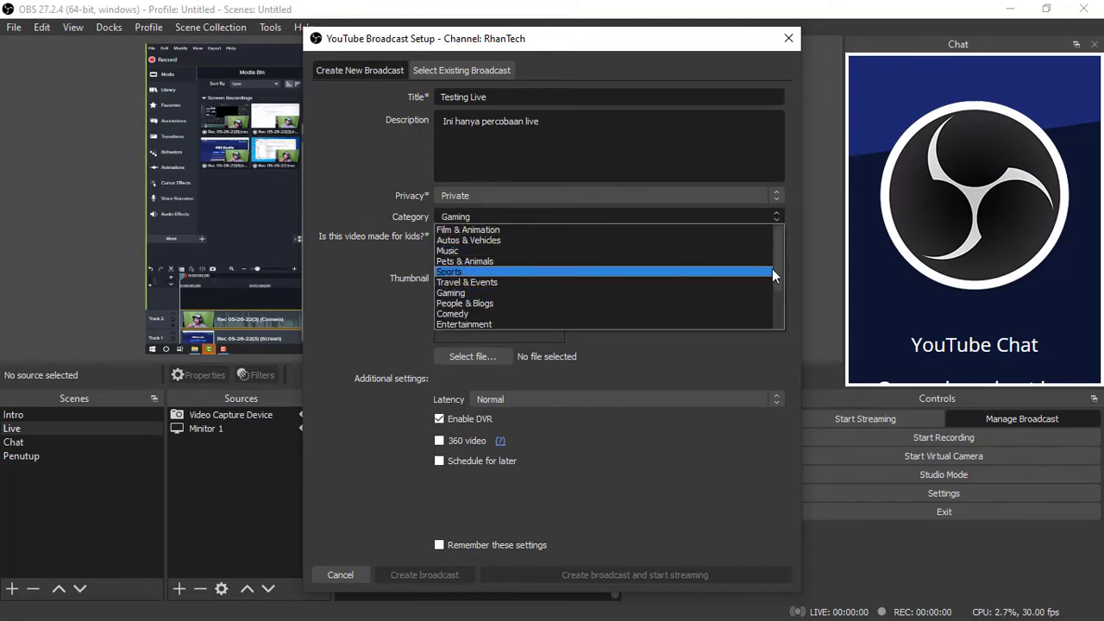
left_click_drag(781, 258, 783, 305)
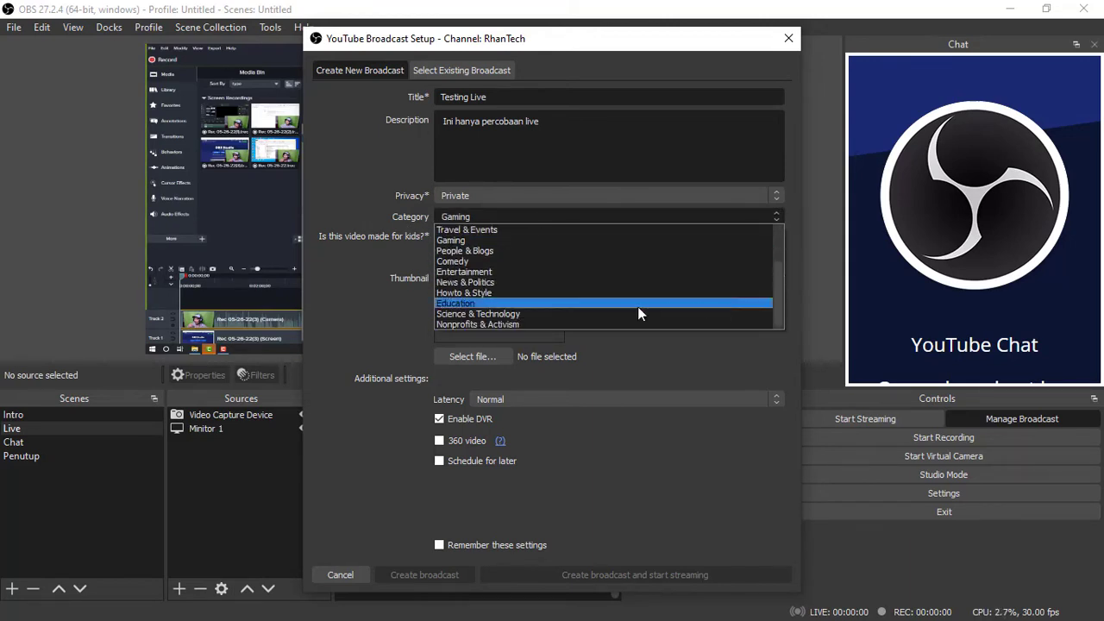
left_click(575, 314)
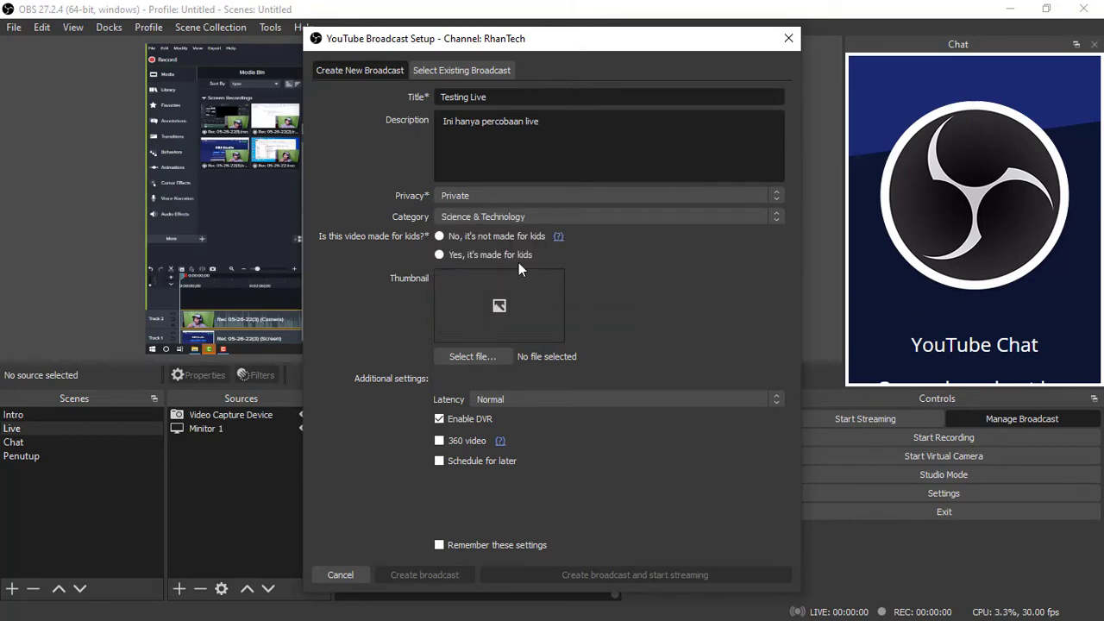
left_click(439, 236)
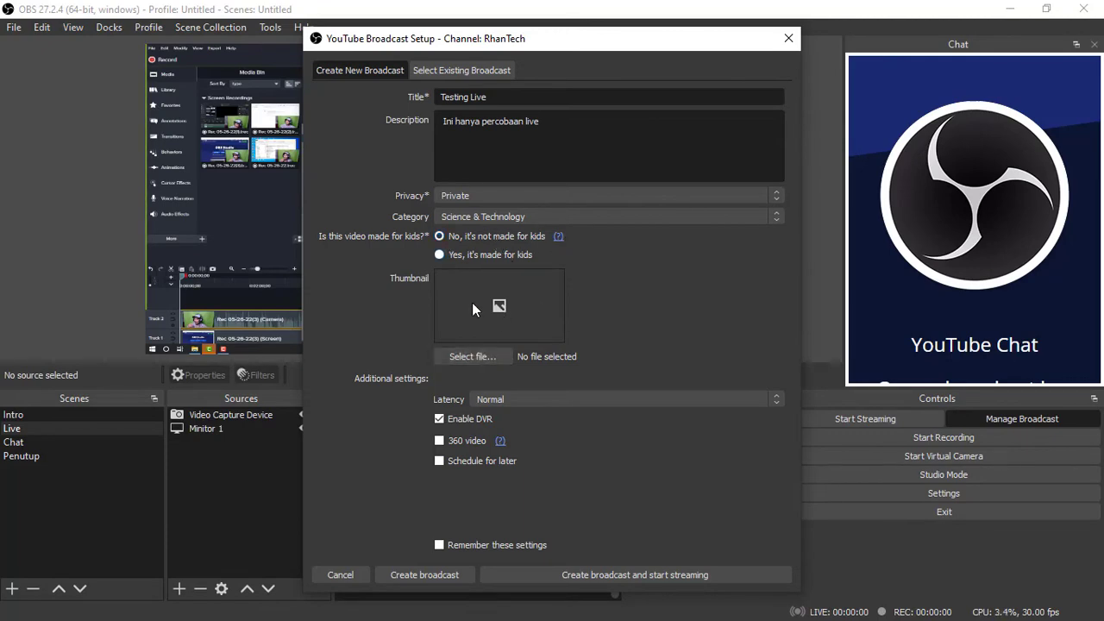
Use VID_20210129_003901.00_00_57_46517.Still072.jpg from Pictures as the broadcast's thumbnail and create the broadcast
left_click(484, 356)
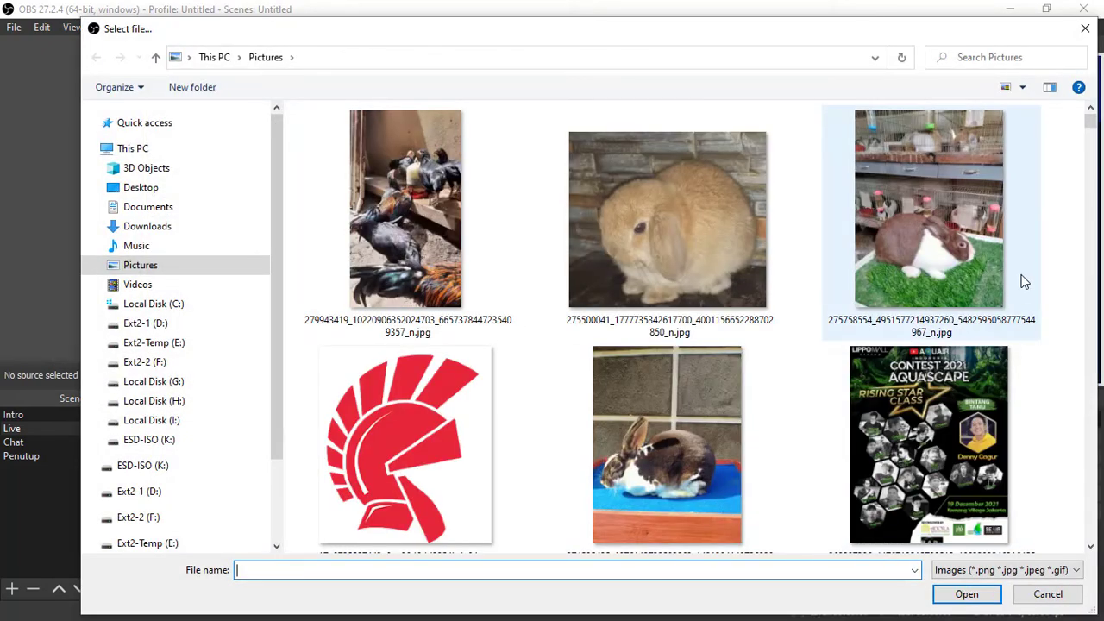
left_click_drag(1090, 123, 1097, 152)
left_click_drag(1098, 154, 1098, 156)
left_click(421, 142)
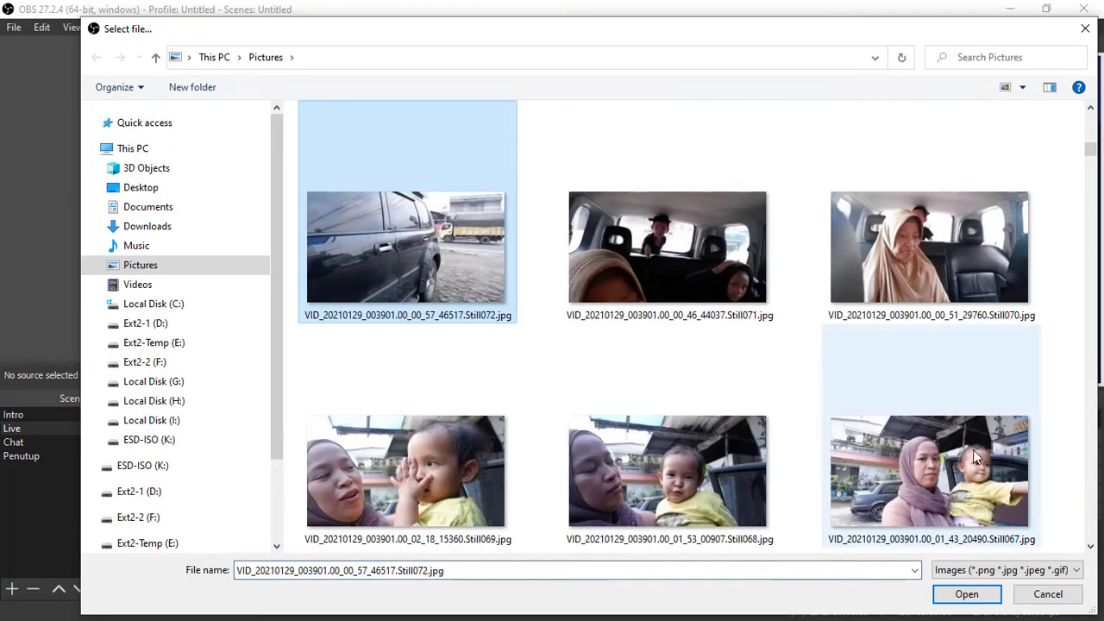
left_click(967, 594)
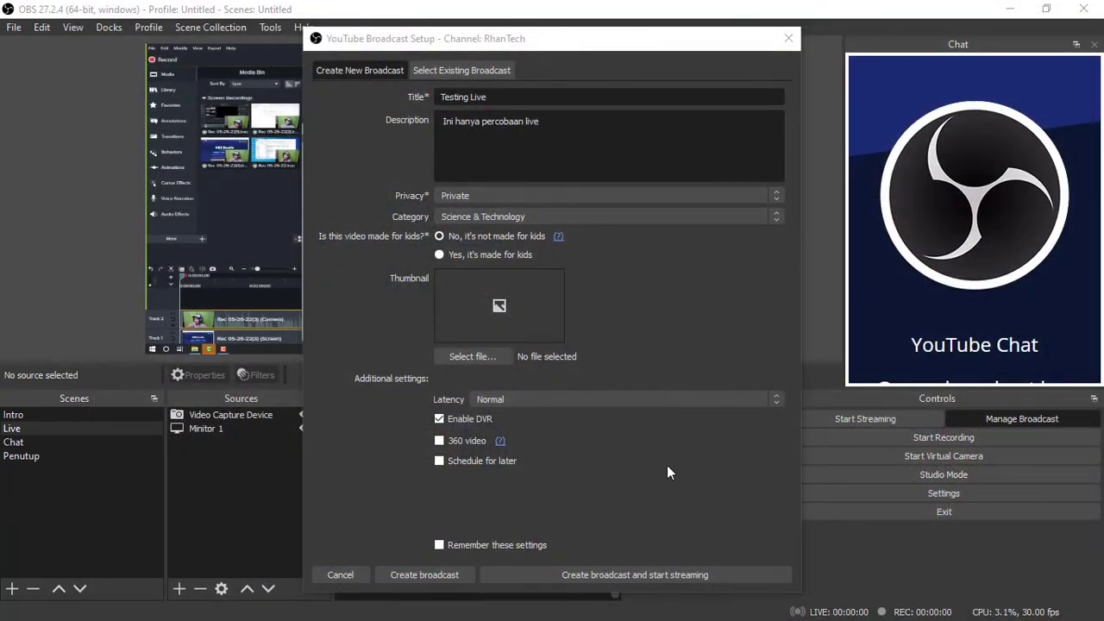
left_click(421, 576)
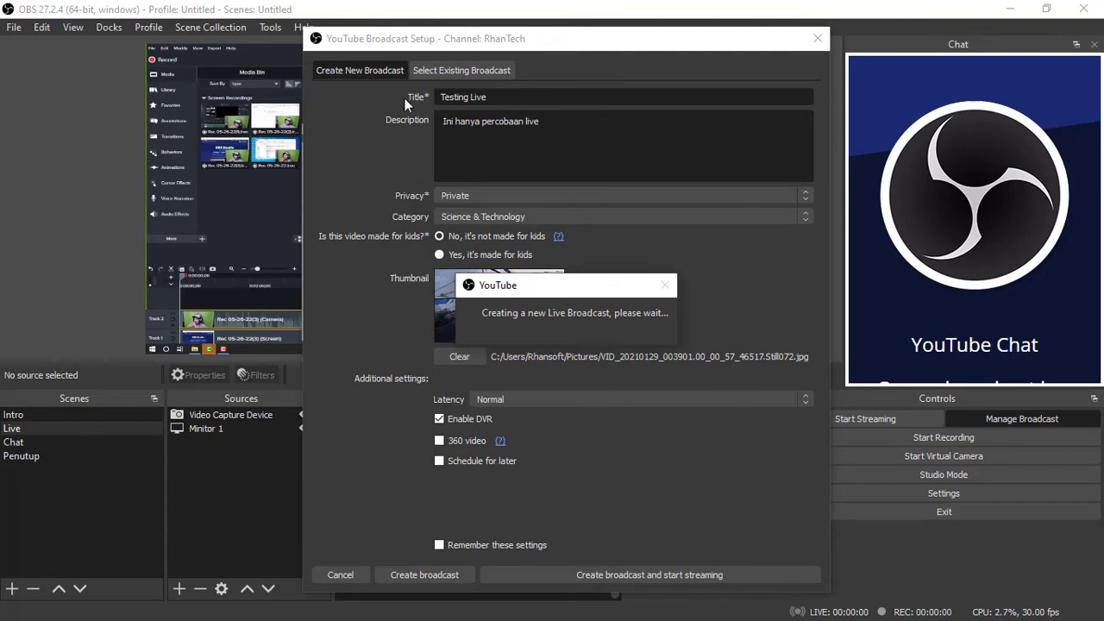
Switch to Google Chrome, reduce its window so the OBS controls stay in view, and open youtube.com
key("super")
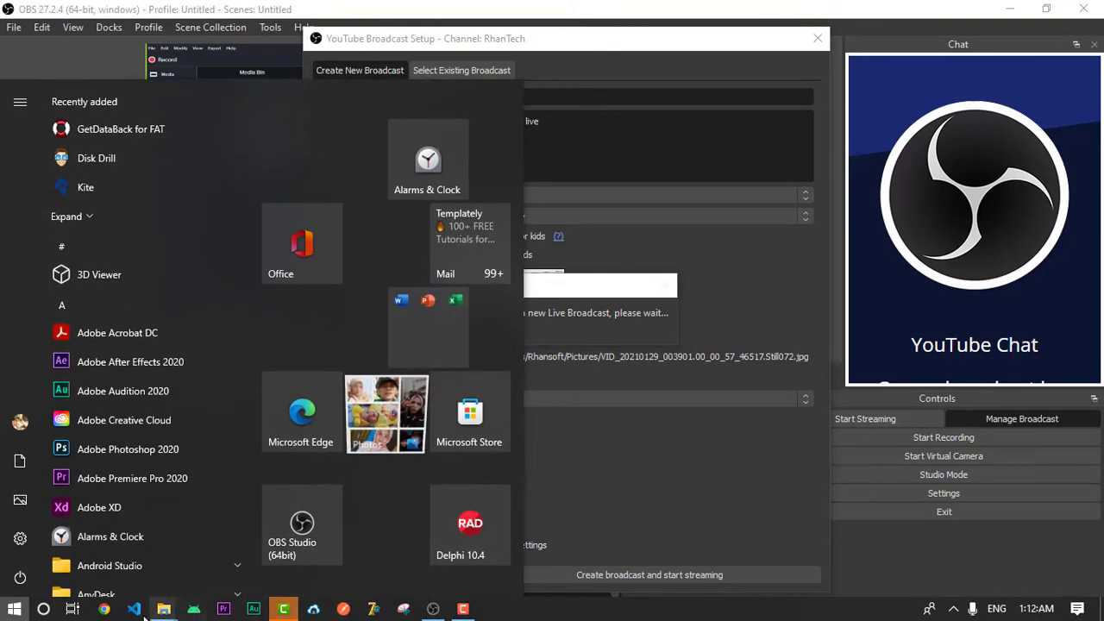
left_click(104, 609)
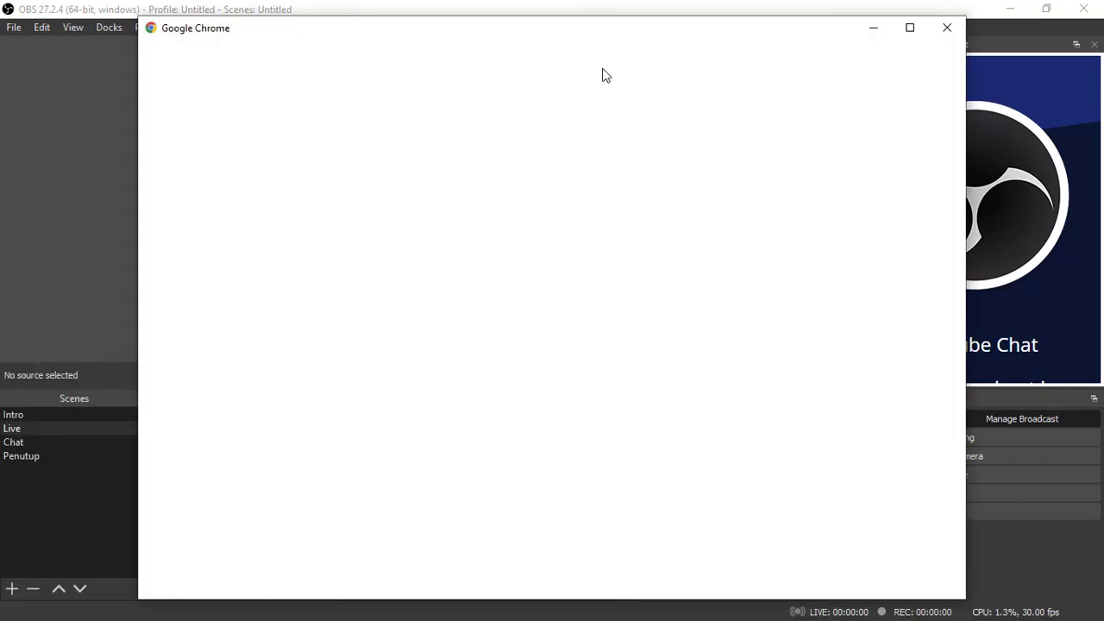
left_click(758, 271)
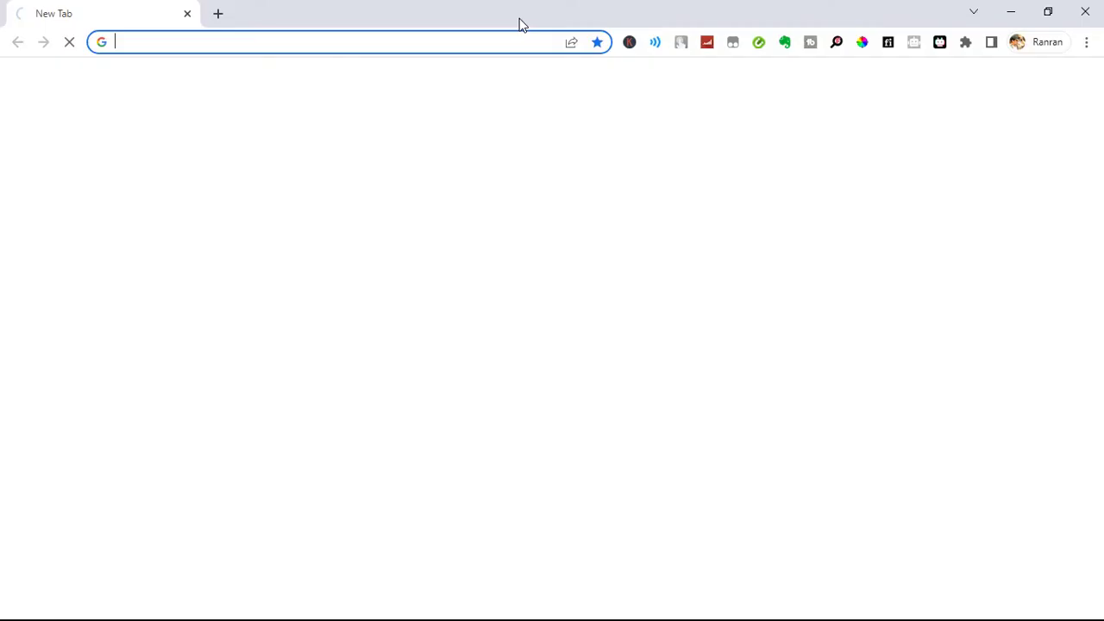
double_click(523, 16)
left_click_drag(522, 38, 358, 59)
left_click(629, 461)
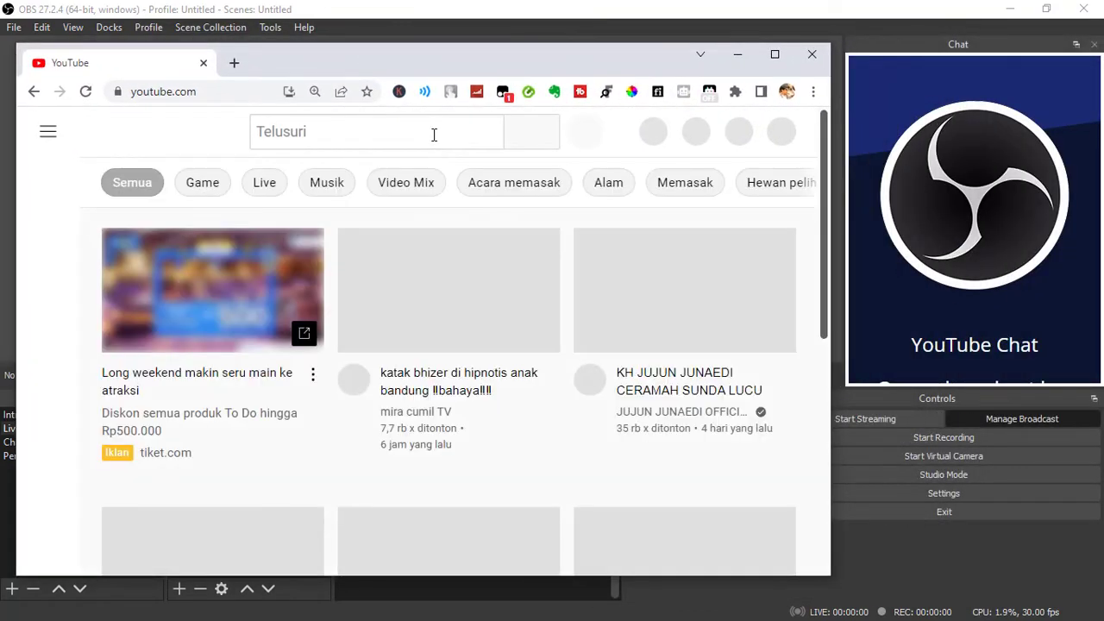
Search YouTube for rhantech and open the RhanTech channel page
left_click(433, 136)
type("rhant")
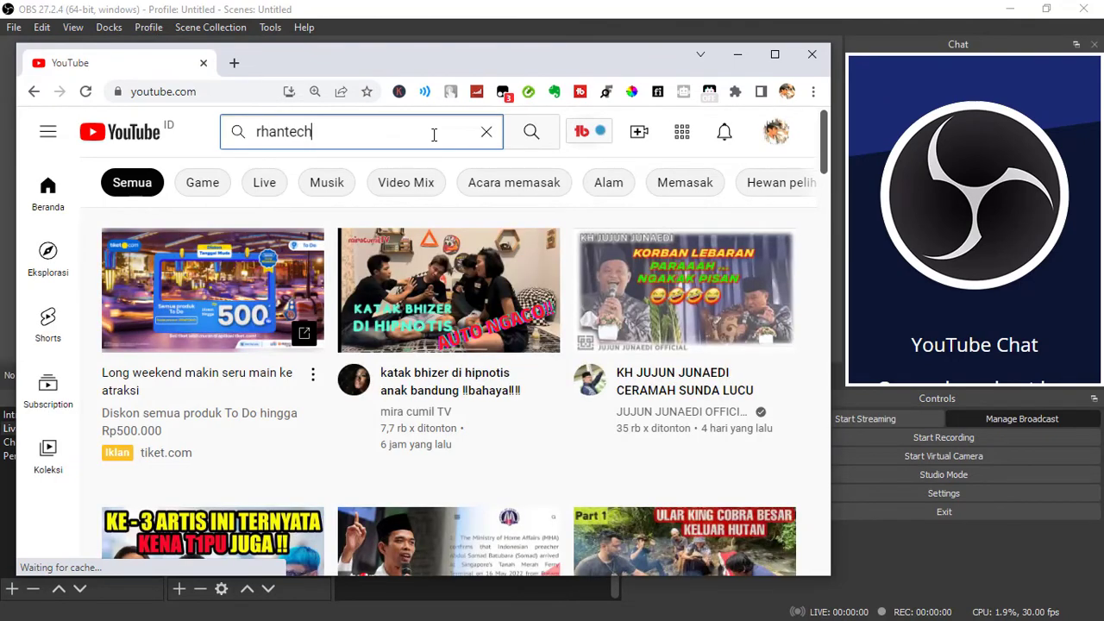
type("ech")
key("Return")
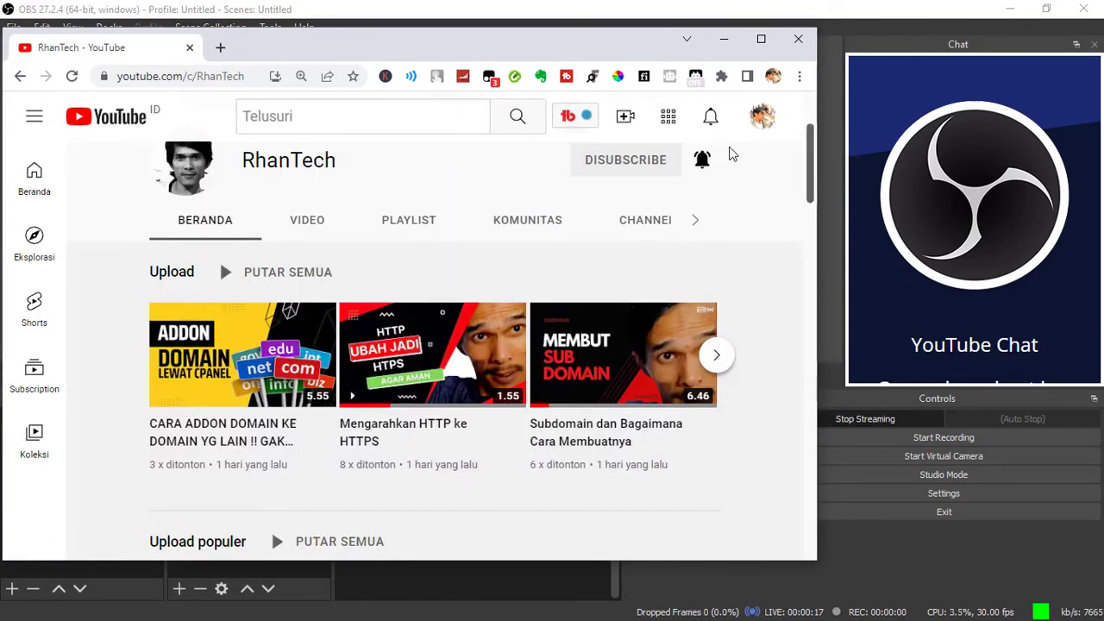
left_click_drag(455, 48, 473, 63)
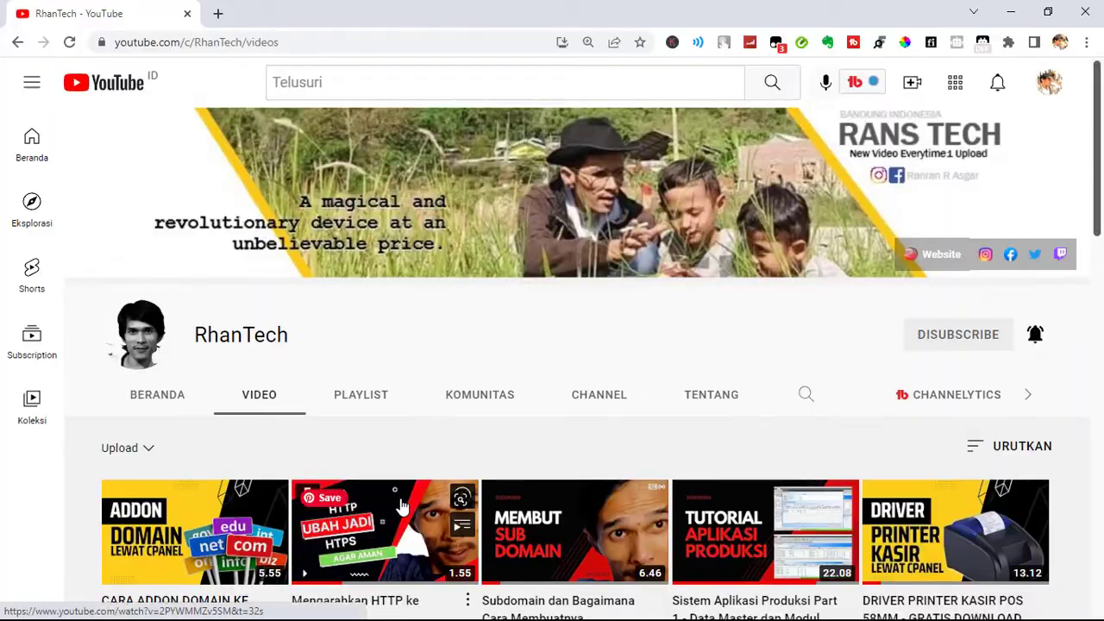
Enlarge the browser window and switch the signed-in YouTube account to the RhanTech channel
scroll(184, 320, "down", 2)
left_click(147, 242)
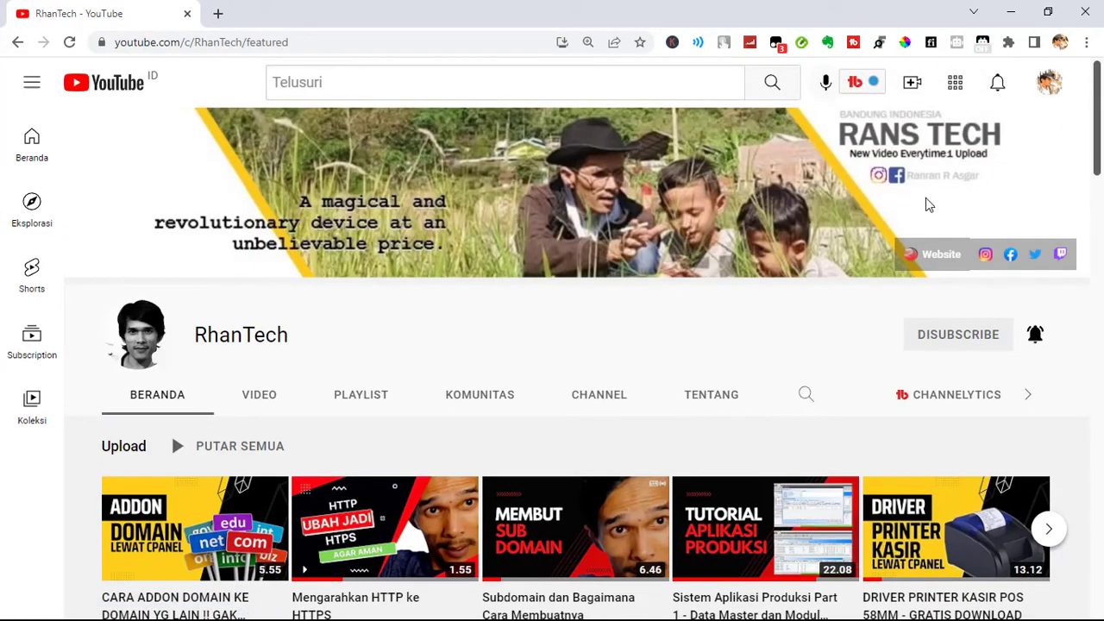
left_click(1047, 84)
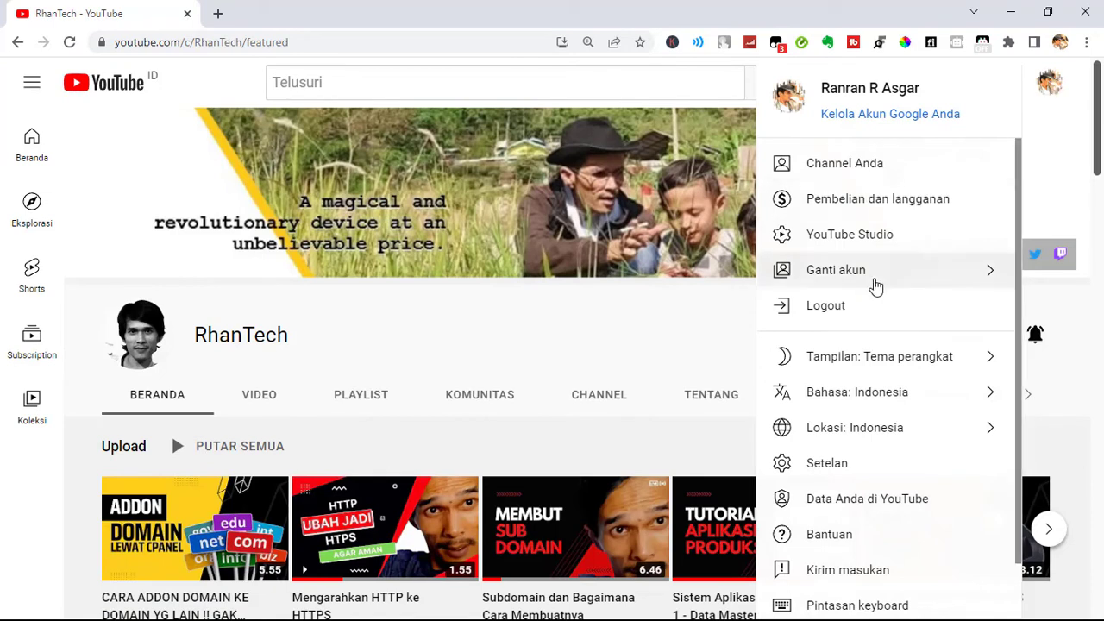
left_click(907, 285)
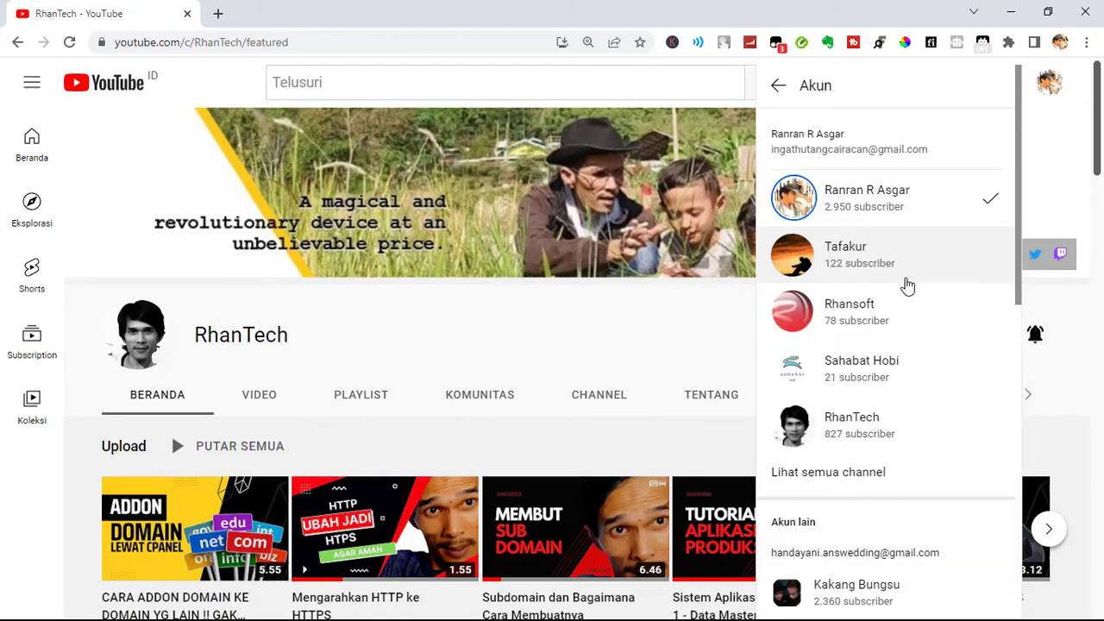
left_click(836, 440)
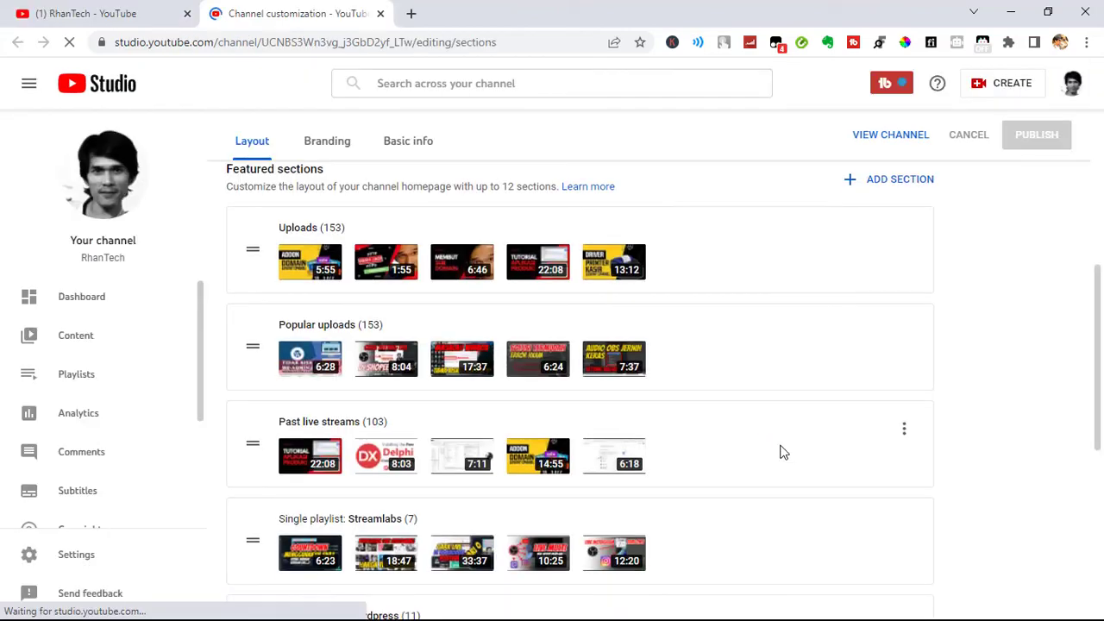
Open RhanTech's channel content in YouTube Studio and list its live streams
scroll(776, 451, "down", 1)
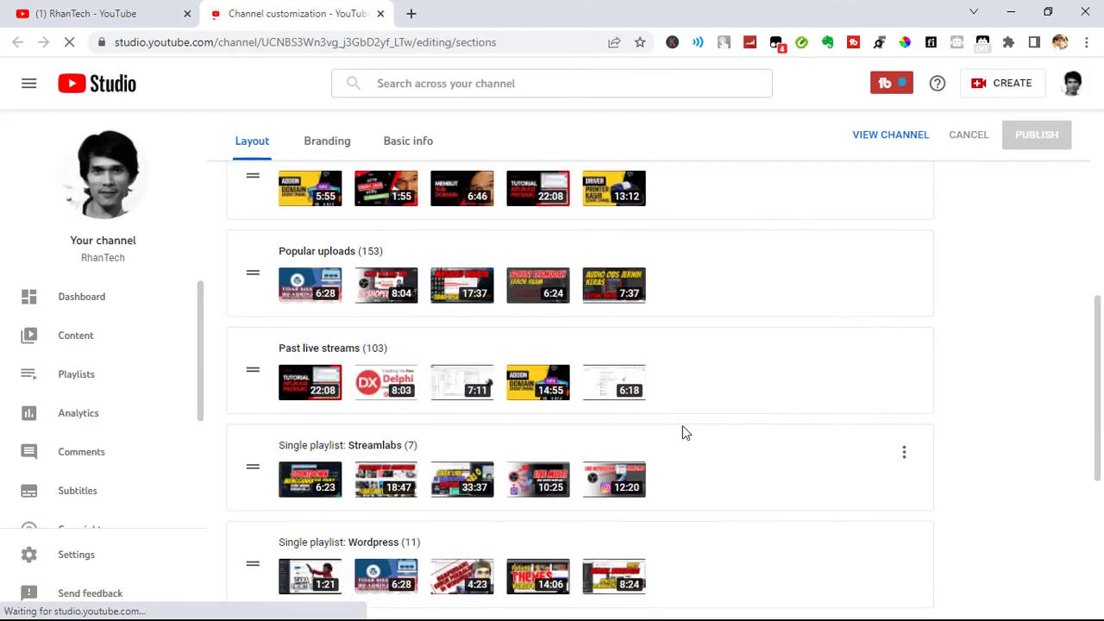
left_click(89, 341)
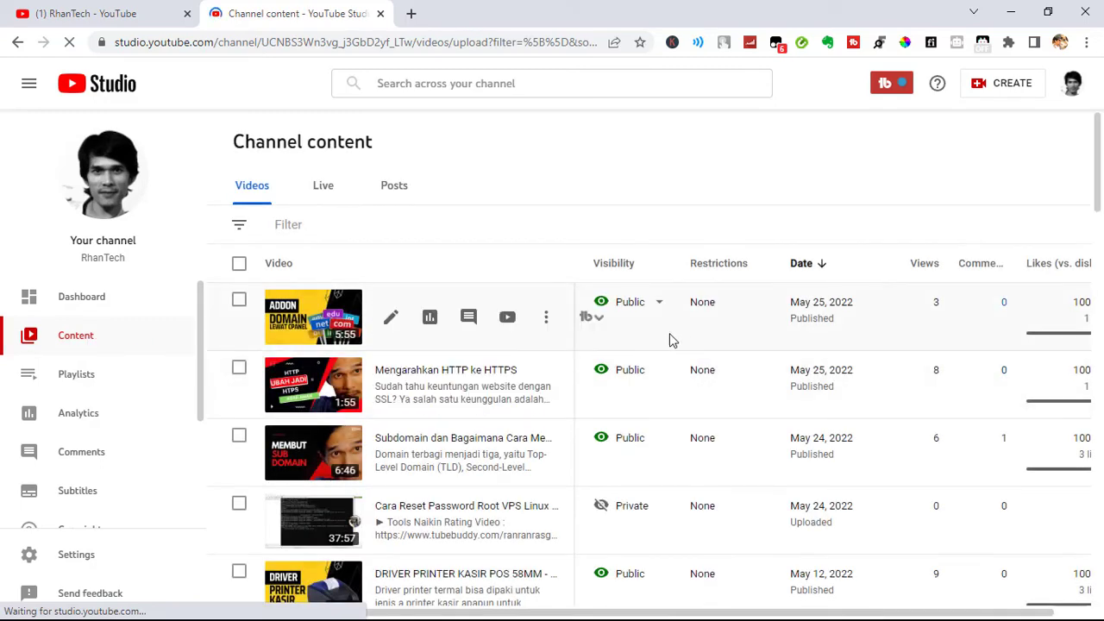
left_click(326, 191)
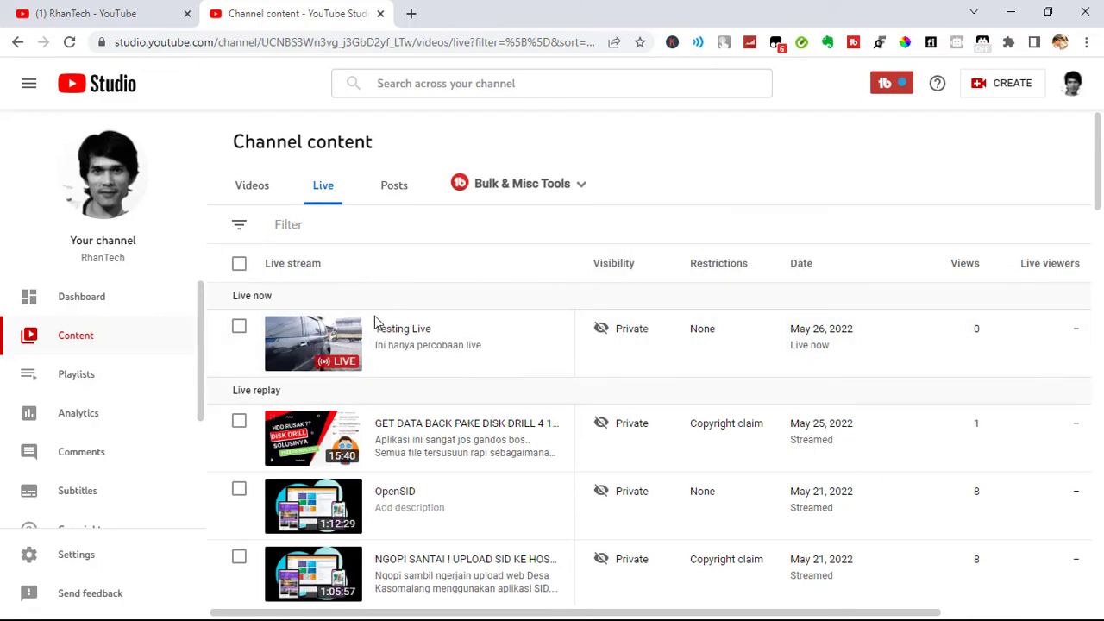
Change the visibility of the Testing Live stream to Public and publish the change
mouse_move(628, 336)
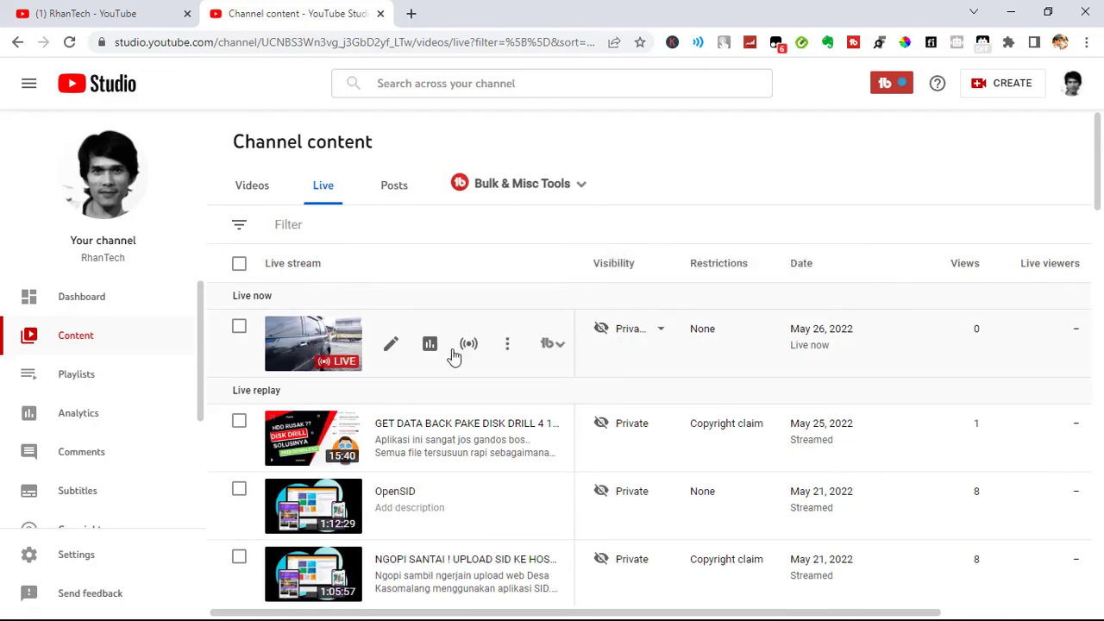
left_click(655, 333)
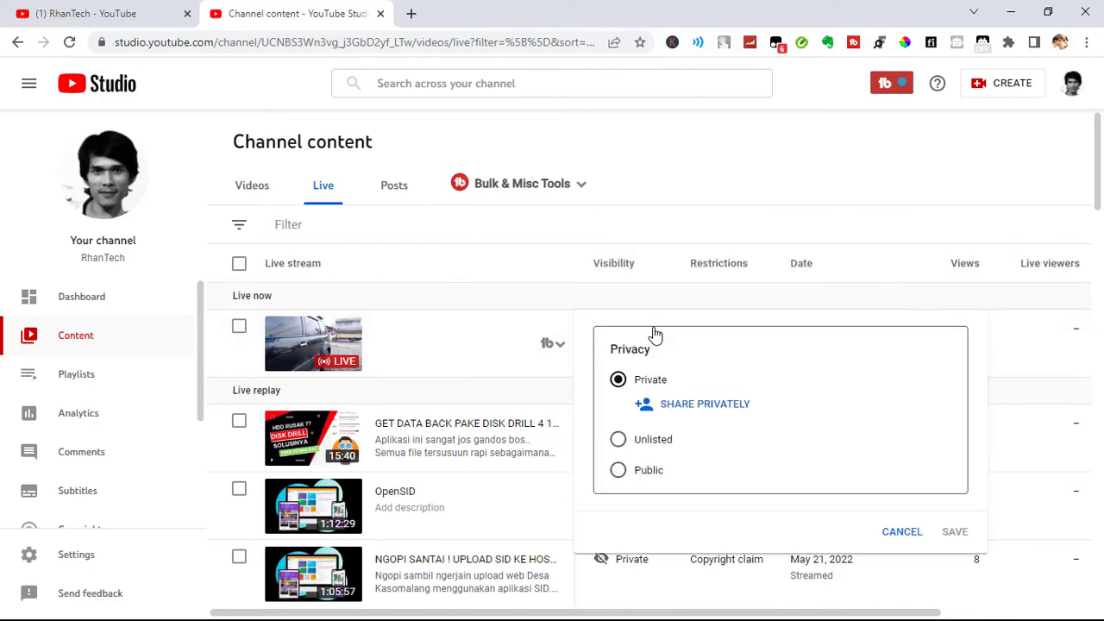
left_click(618, 470)
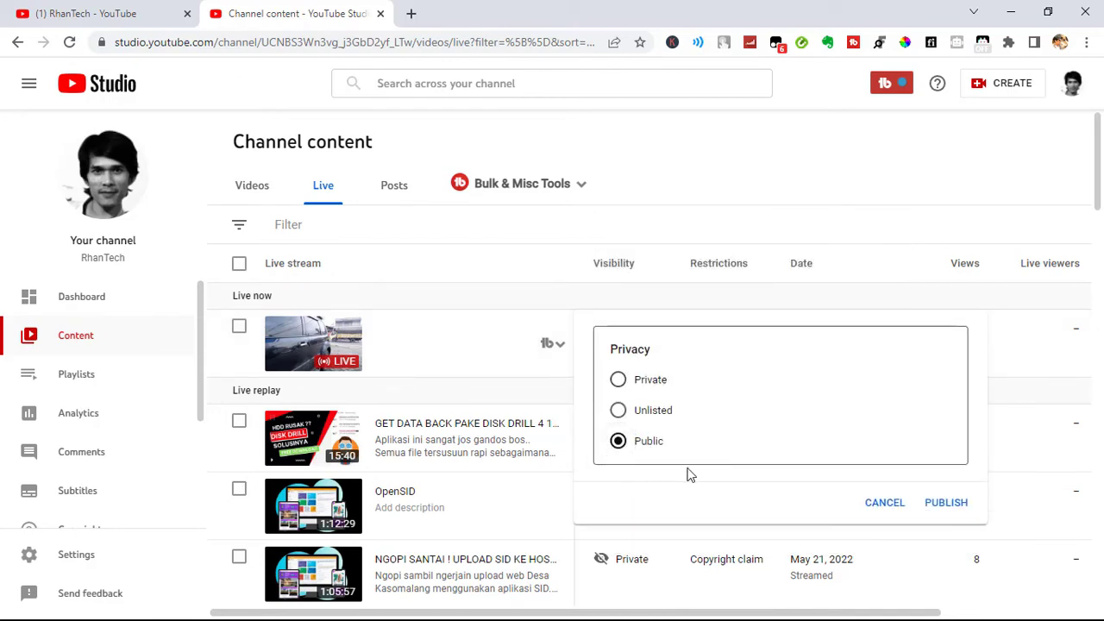
left_click(966, 505)
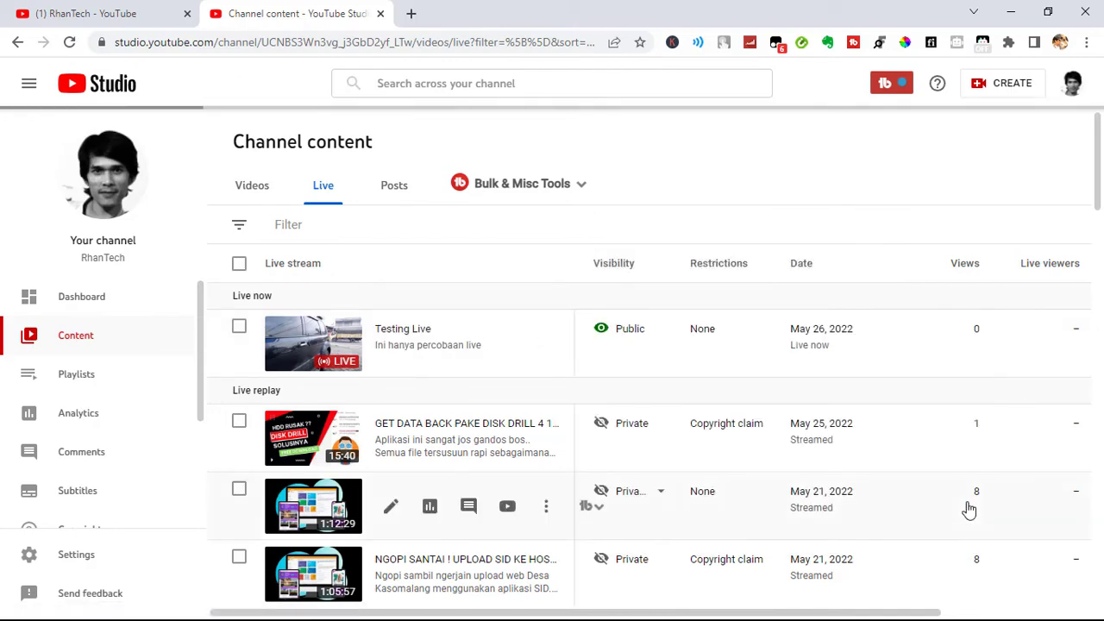
Return to the RhanTech channel's videos, reload the page, open the Testing Live stream and mute its player
left_click(98, 11)
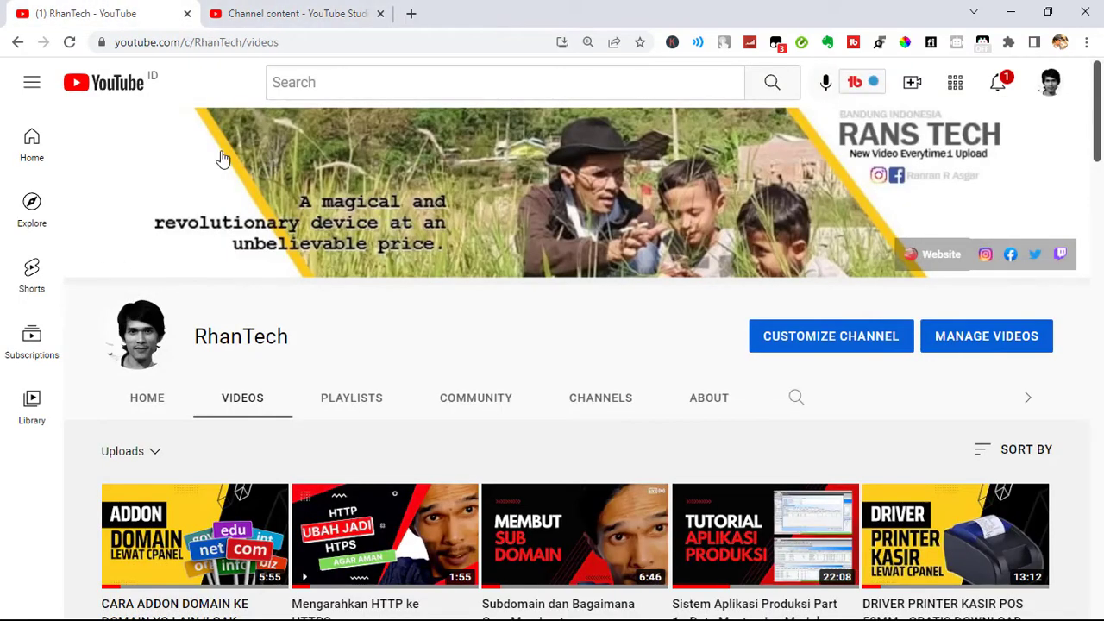
left_click(70, 42)
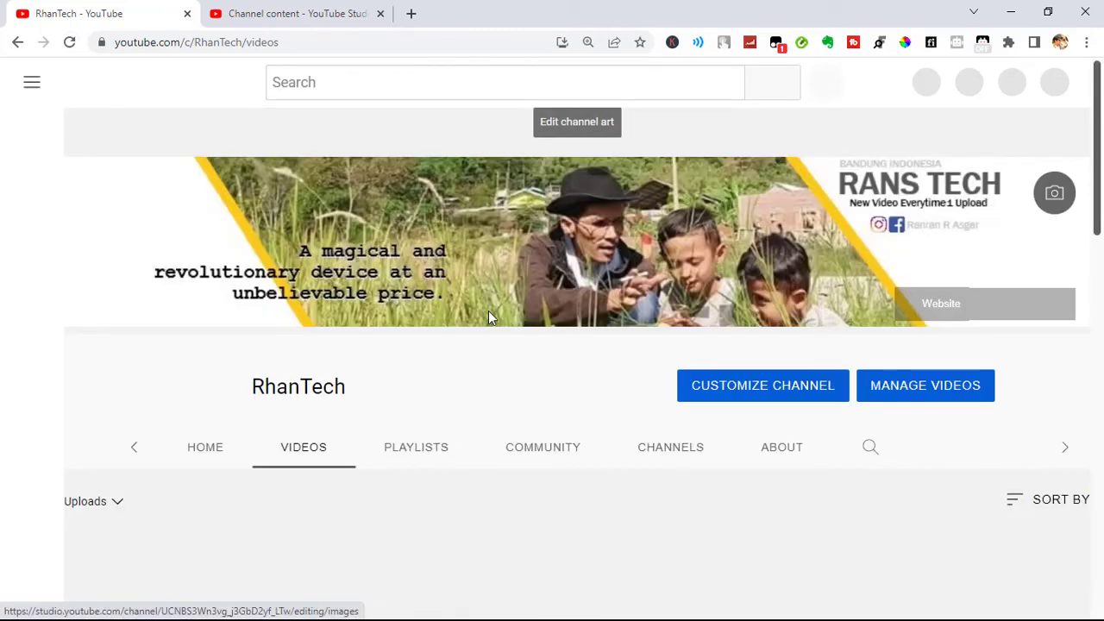
scroll(496, 401, "down", 3)
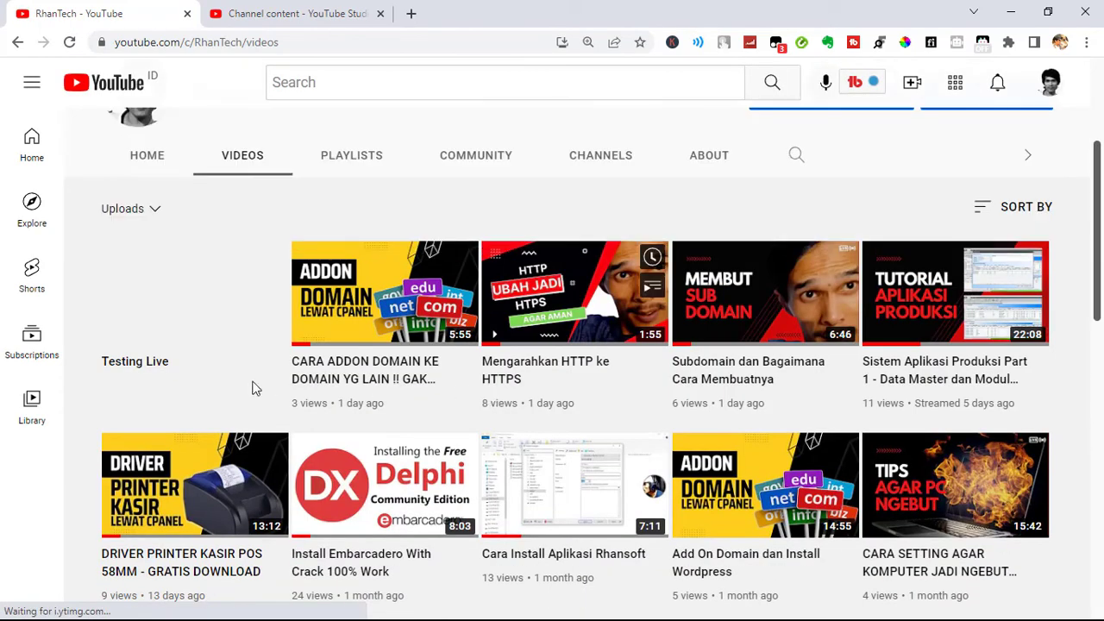
left_click(195, 274)
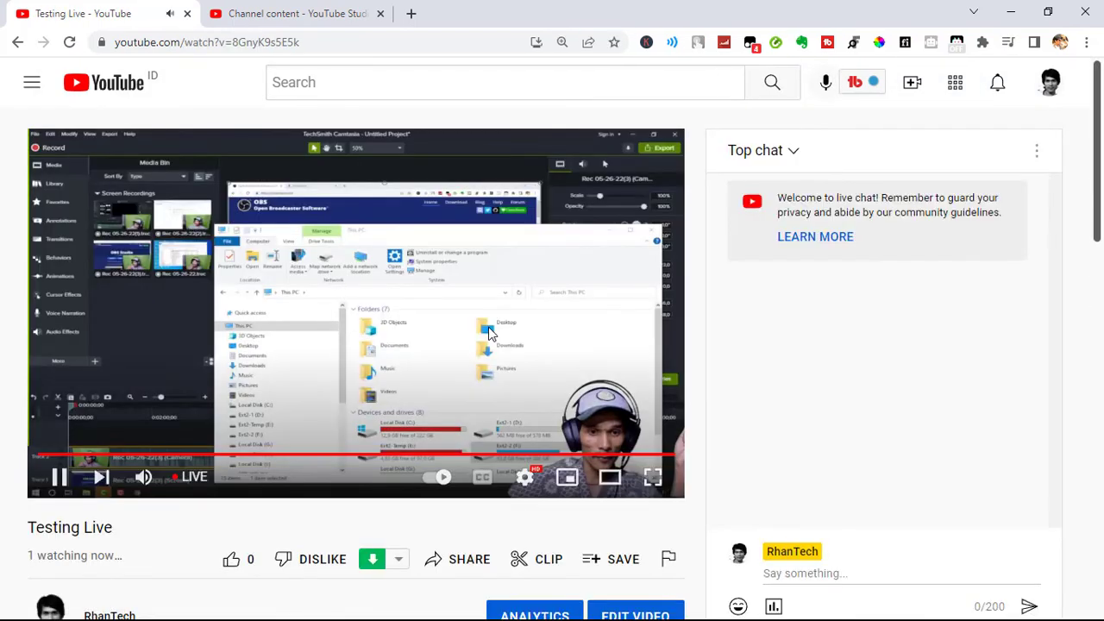
left_click(143, 477)
Go to the YouTube home page, switch back to the owner's personal channel, and open its notifications to check for the live alert
left_click(125, 95)
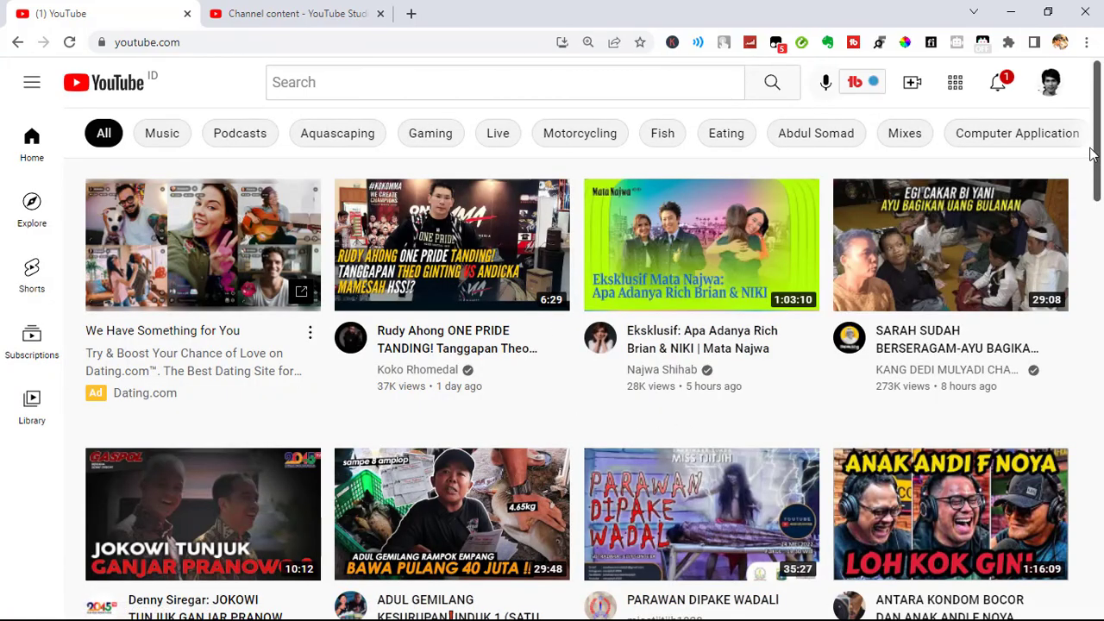
scroll(1093, 151, "down", 5)
scroll(1096, 155, "up", 5)
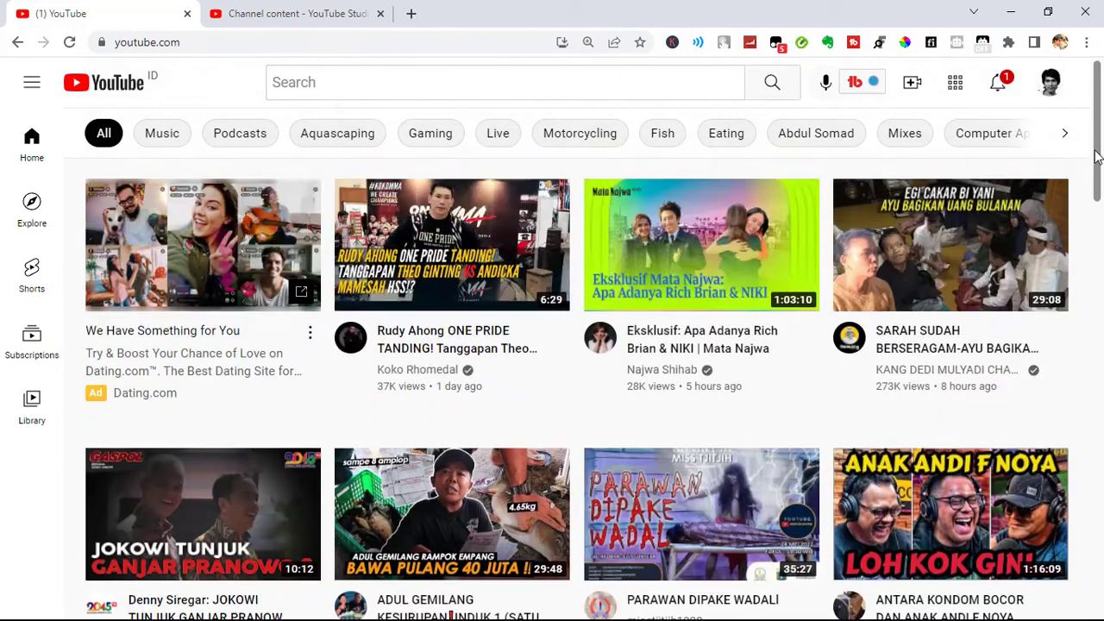
left_click(1054, 86)
left_click(919, 271)
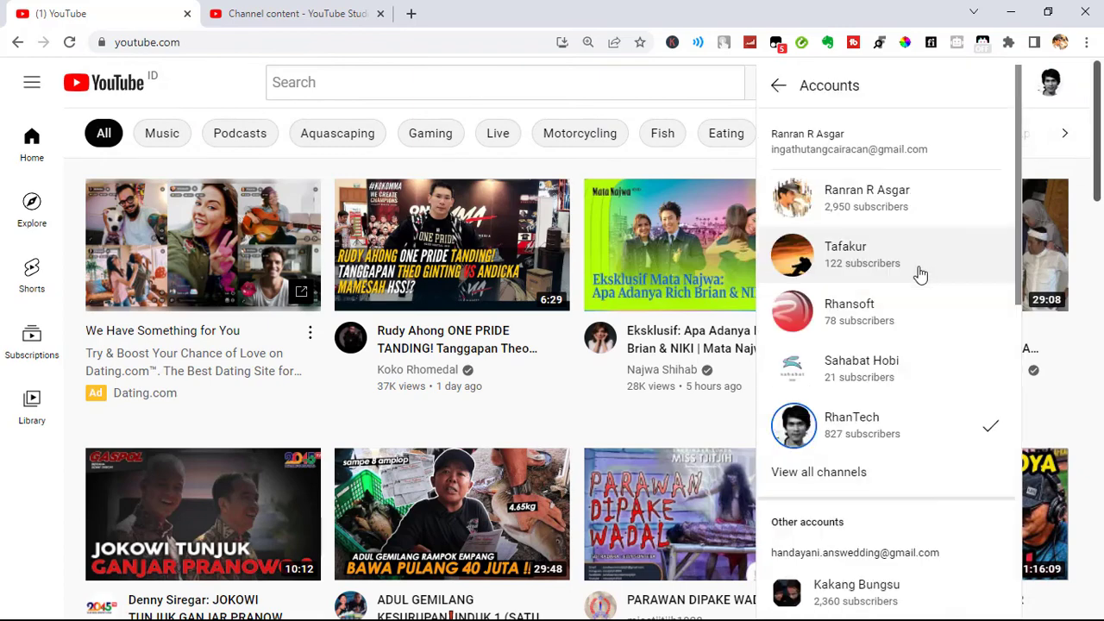
left_click(893, 216)
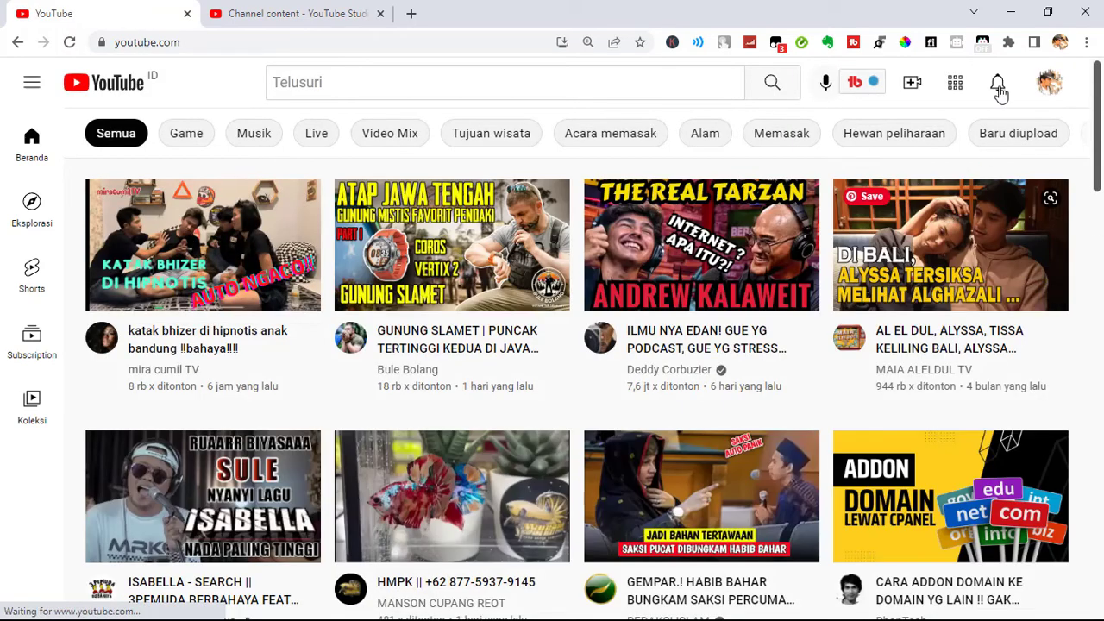
left_click(997, 85)
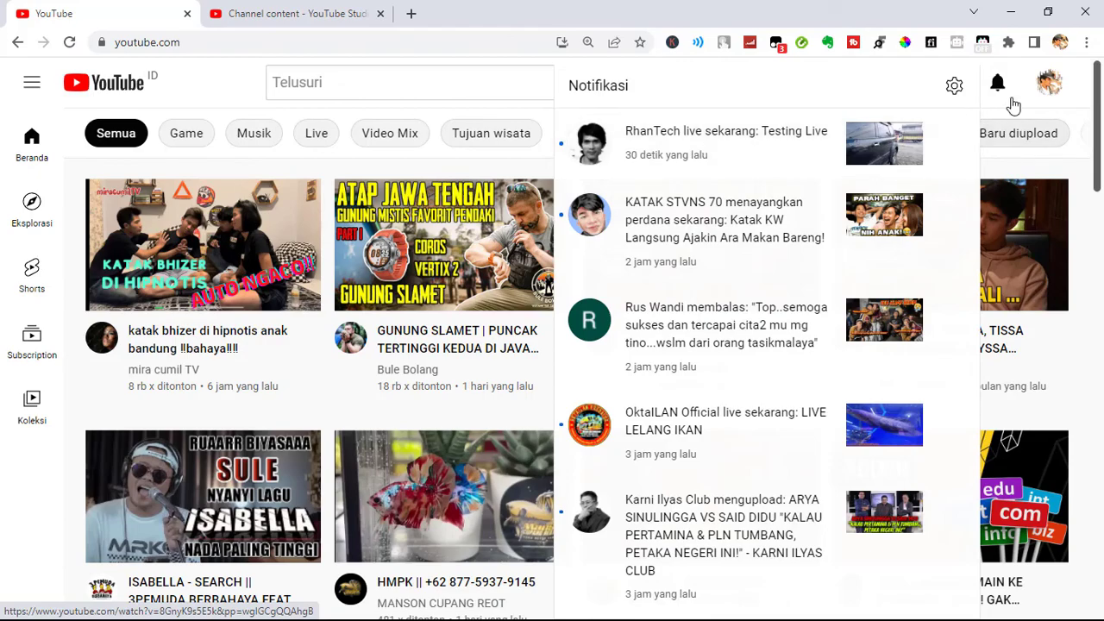
Switch back to OBS Studio, view the audio filters of the Mic/Aux source, and close them without adding any
key("alt+Tab")
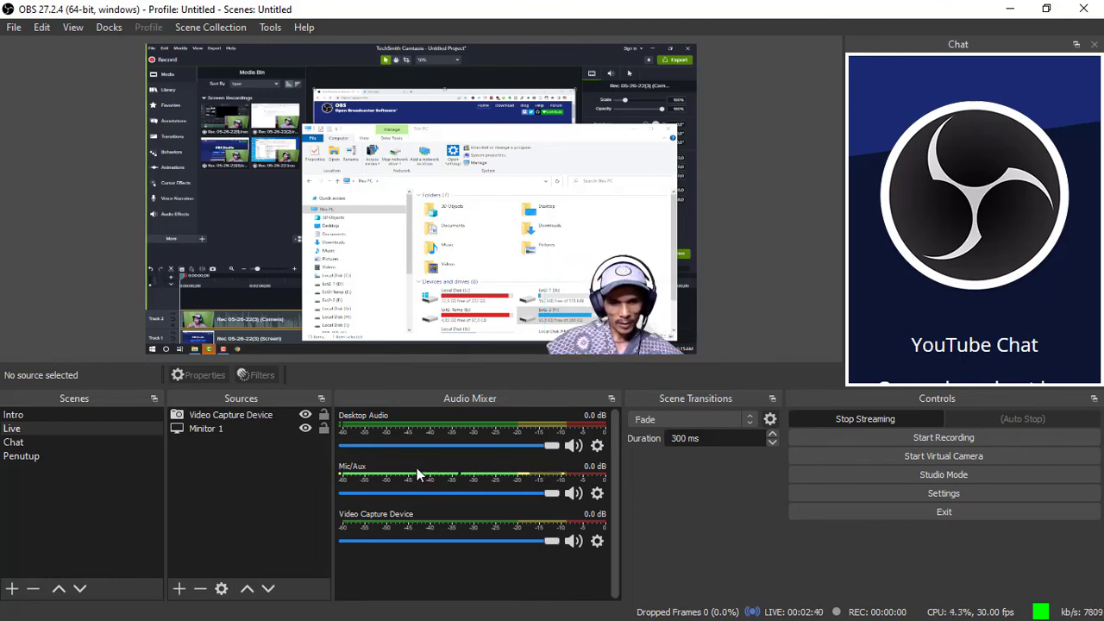
left_click(598, 494)
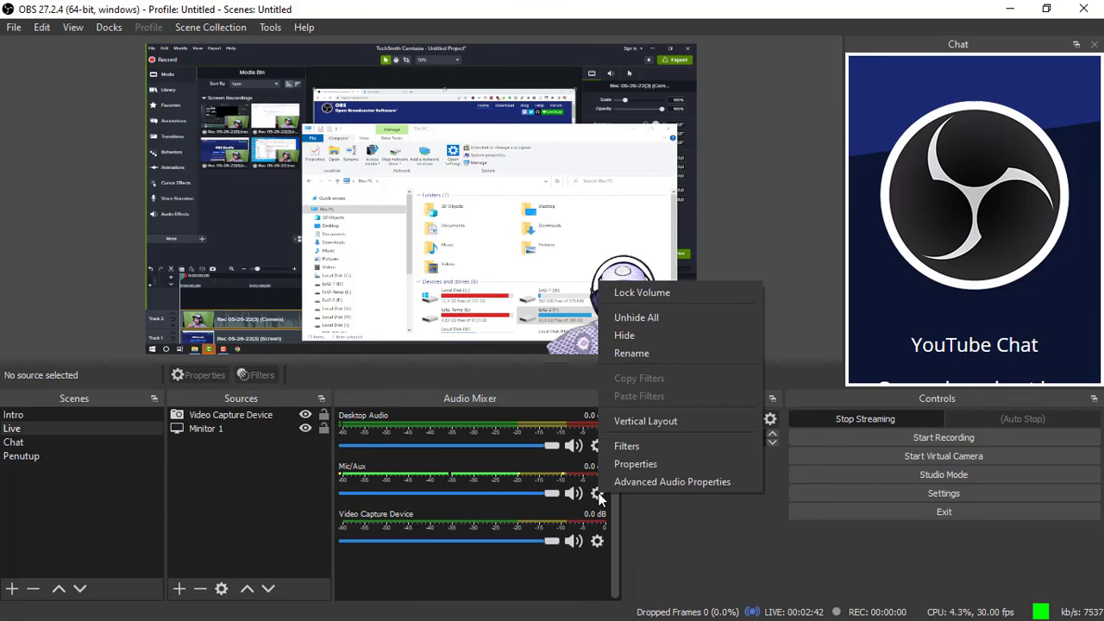
left_click(644, 448)
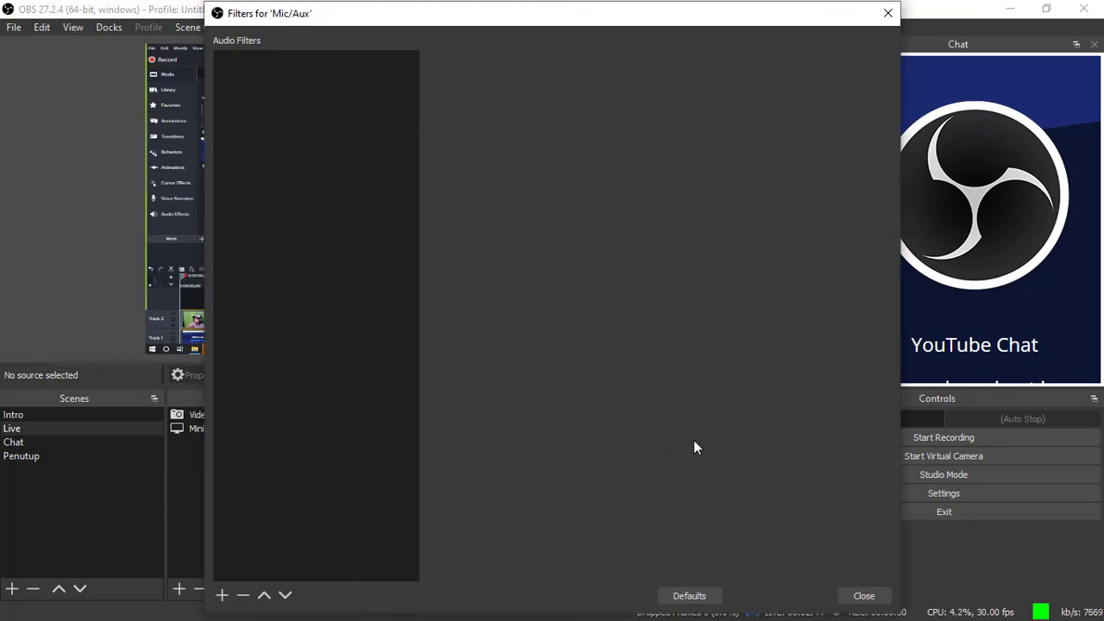
left_click(865, 596)
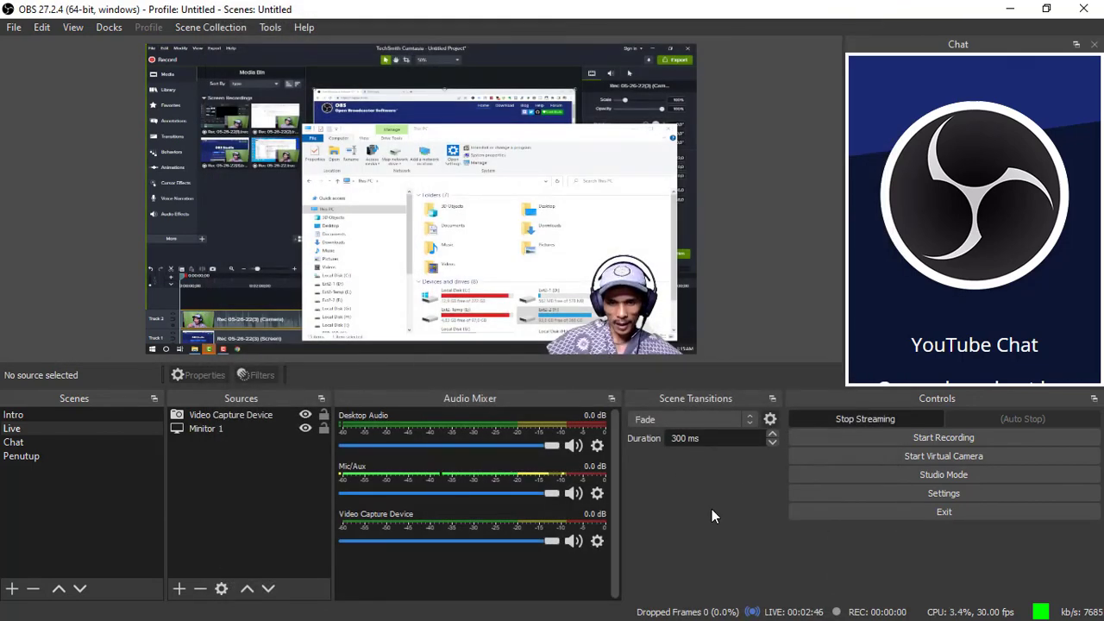